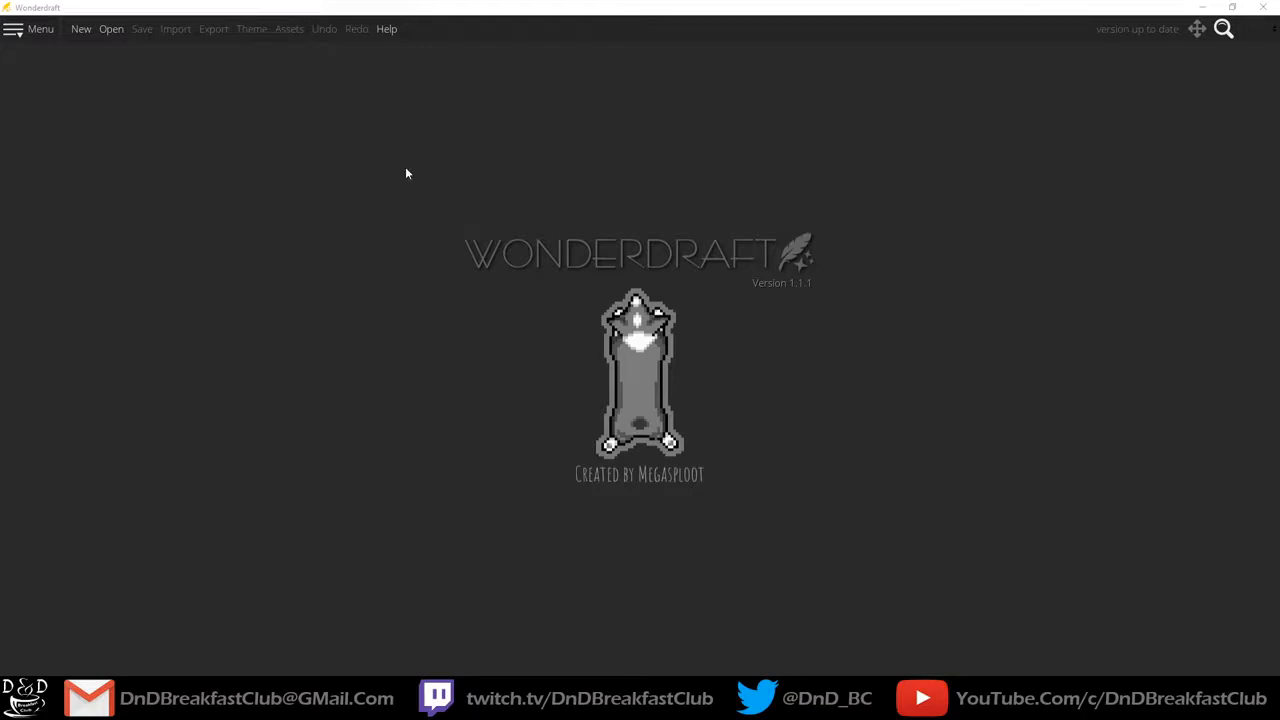
Open the existing world map last modified 2/15/2020 at 6:21 AM from the saved maps.
click(111, 28)
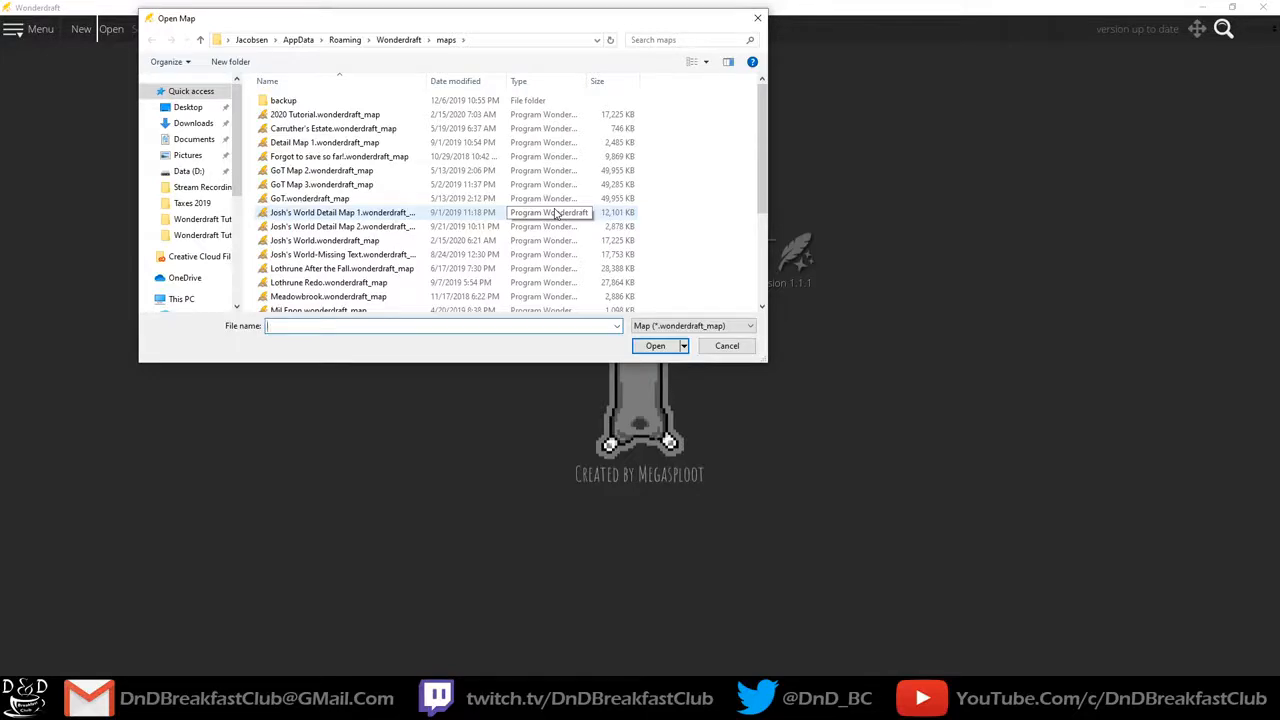
double_click(557, 213)
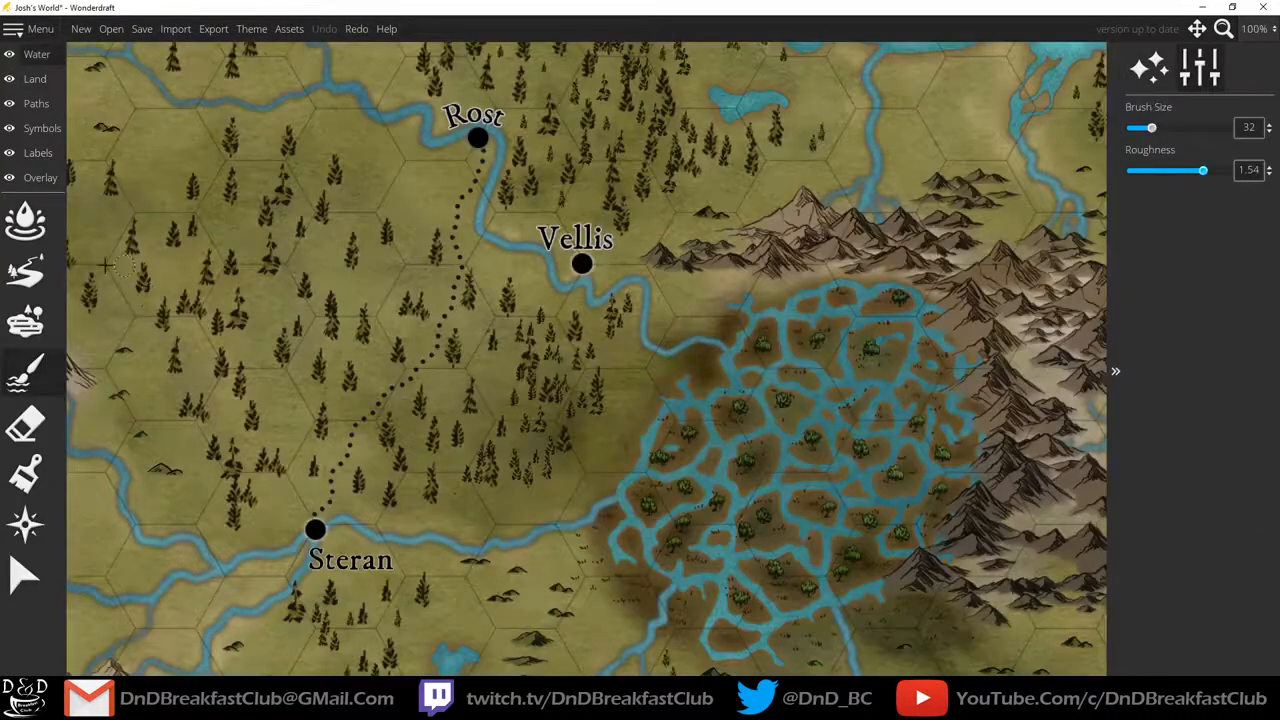
Paint an irregular freshwater lake with a channel extending northeast in the forest northeast of Vellis.
click(30, 375)
scroll(780, 145, up, 3)
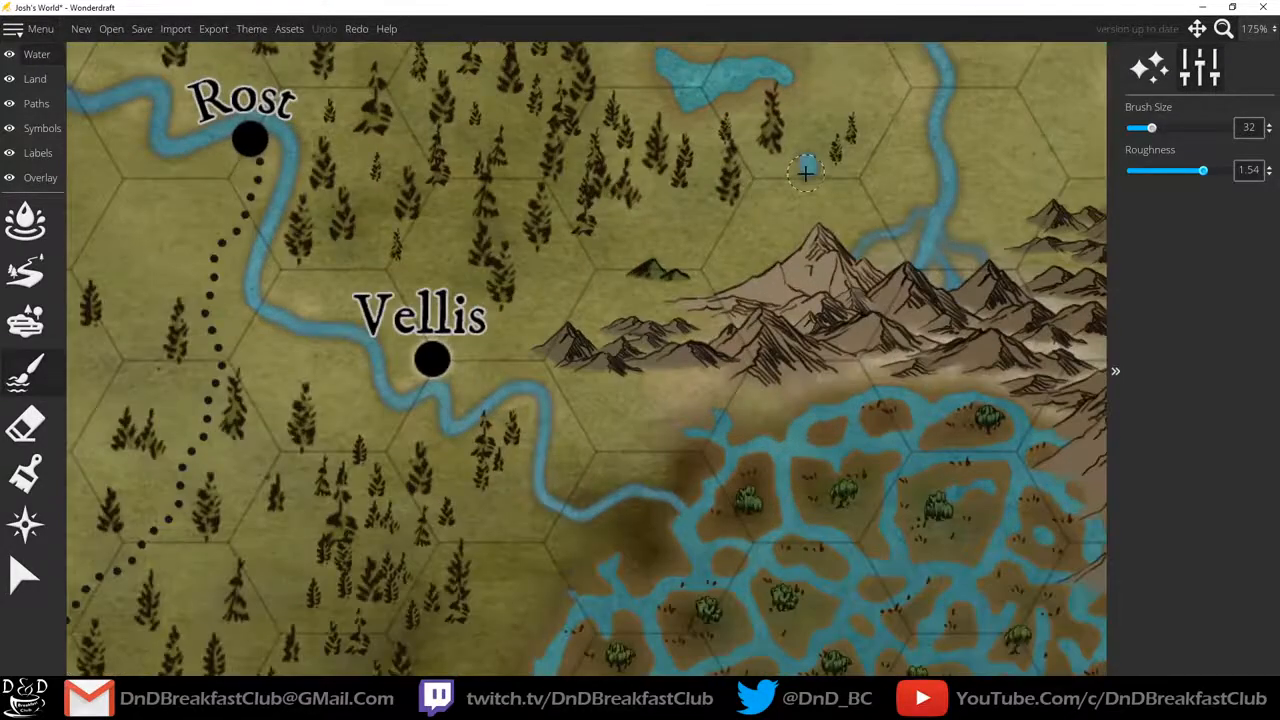
mouse_move(805, 172)
mouse_down()
mouse_move(738, 212)
mouse_move(614, 238)
mouse_move(600, 214)
mouse_move(664, 178)
mouse_move(636, 150)
mouse_move(590, 152)
mouse_move(518, 192)
mouse_move(522, 222)
mouse_move(548, 248)
mouse_move(596, 246)
mouse_move(555, 220)
mouse_move(552, 187)
mouse_move(582, 168)
mouse_move(632, 176)
mouse_move(645, 162)
mouse_move(636, 192)
mouse_move(613, 163)
mouse_move(640, 188)
mouse_move(558, 185)
mouse_move(556, 230)
mouse_move(584, 205)
mouse_move(570, 196)
mouse_move(584, 225)
mouse_move(572, 228)
mouse_up()
Change the map's Freshwater Color to a translucent dark blue with the hex value 4100026e.
click(25, 220)
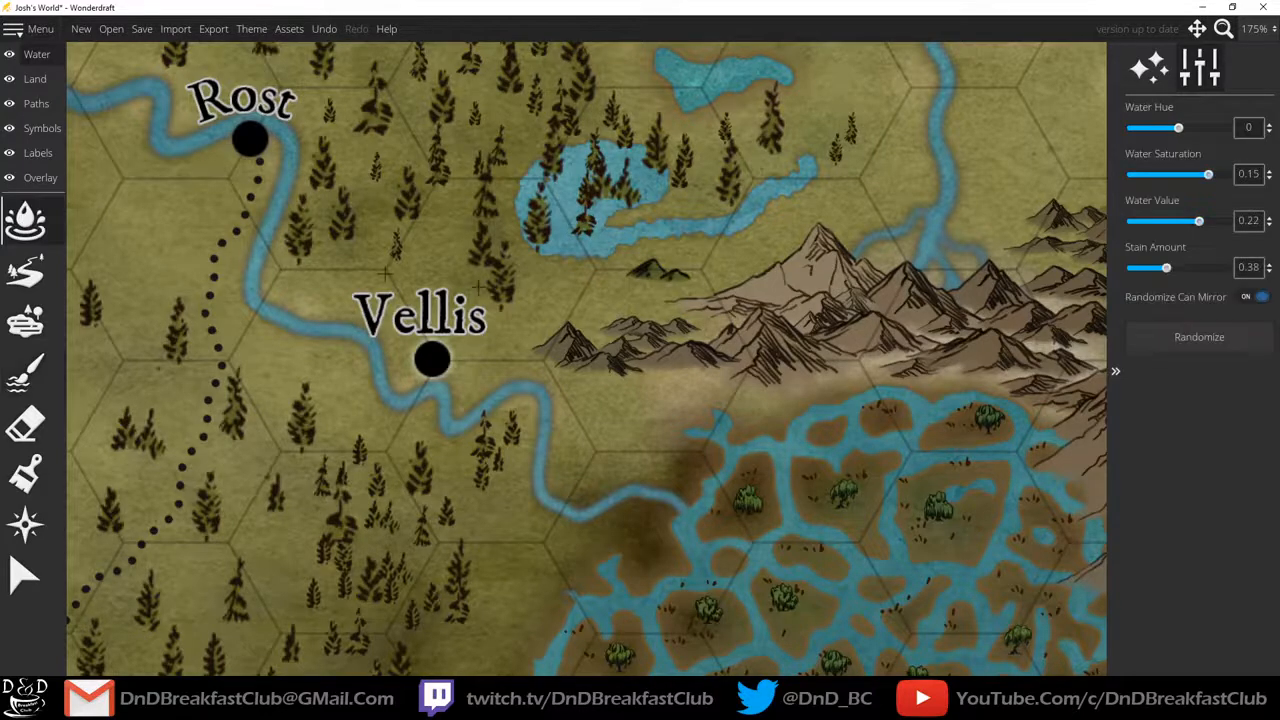
scroll(719, 325, down, 4)
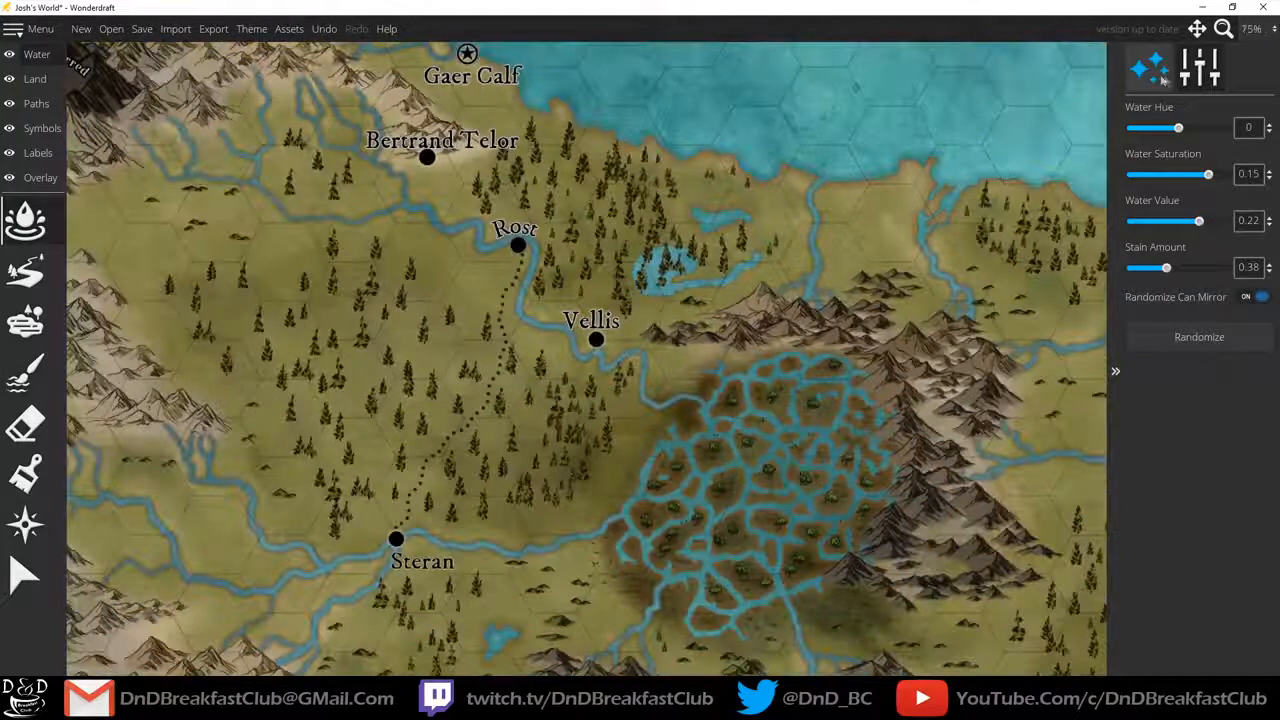
click(1155, 72)
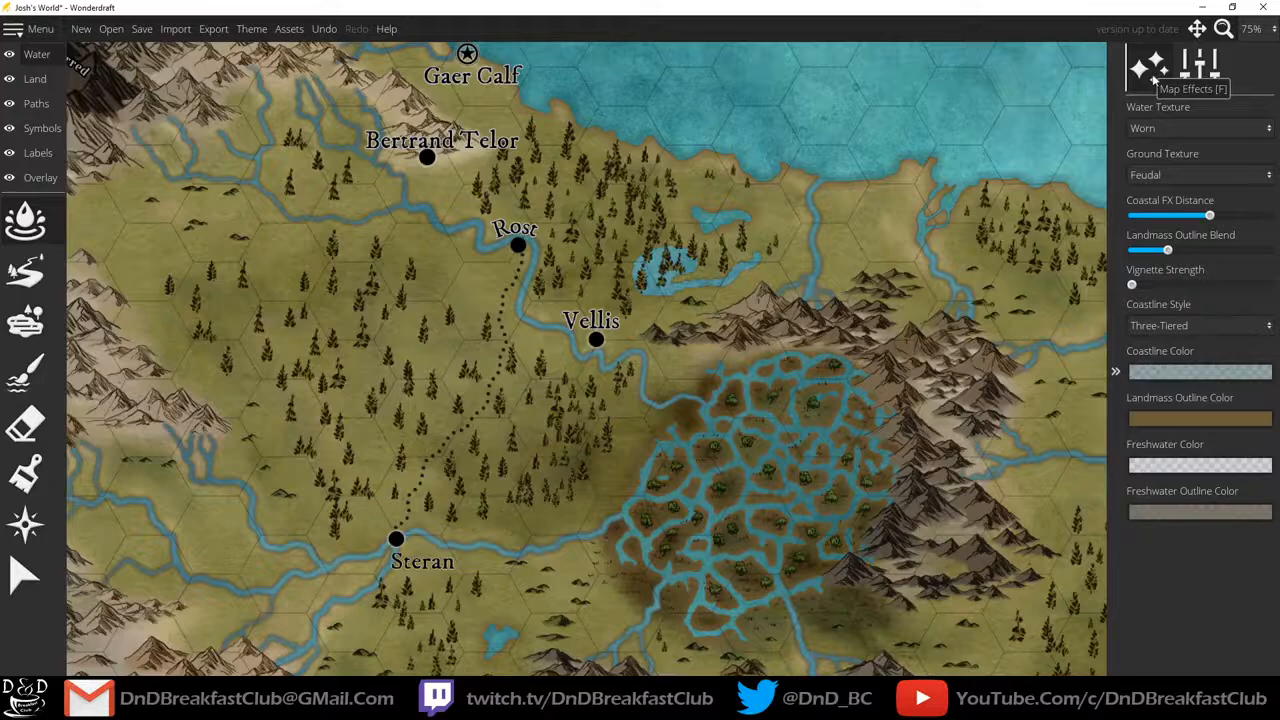
click(1172, 476)
drag(1006, 223, 1100, 247)
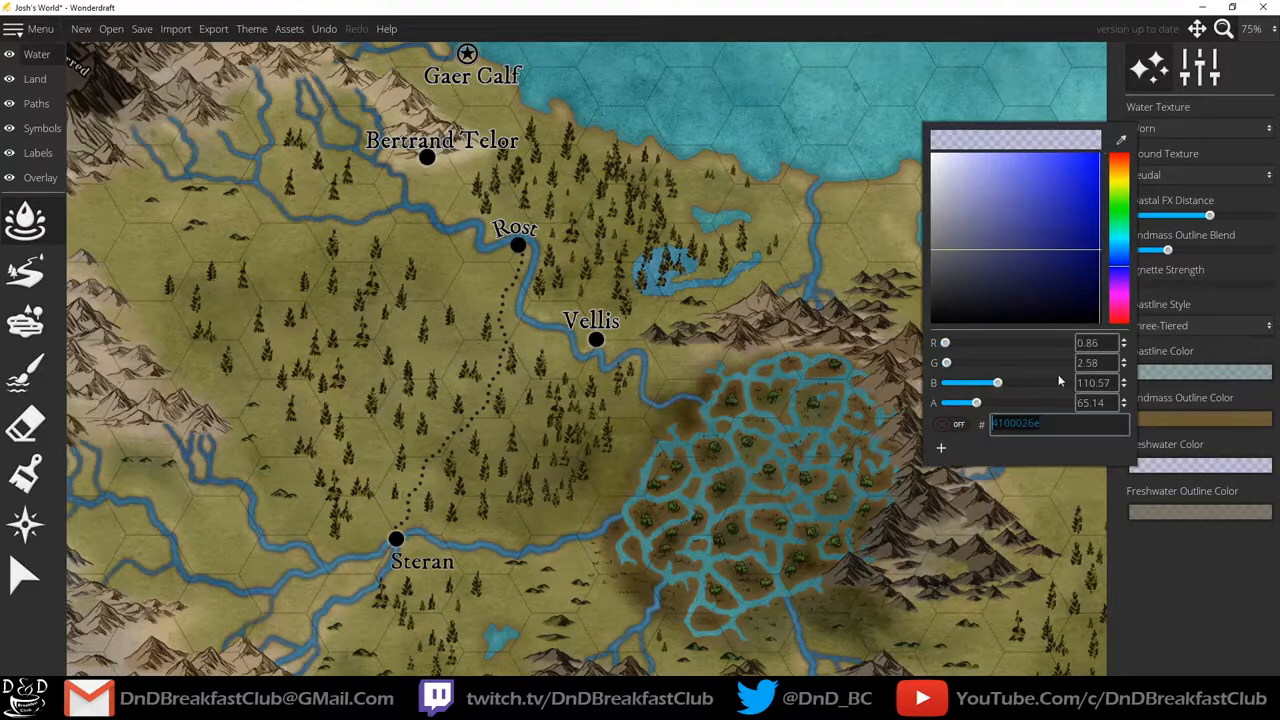
click(1192, 573)
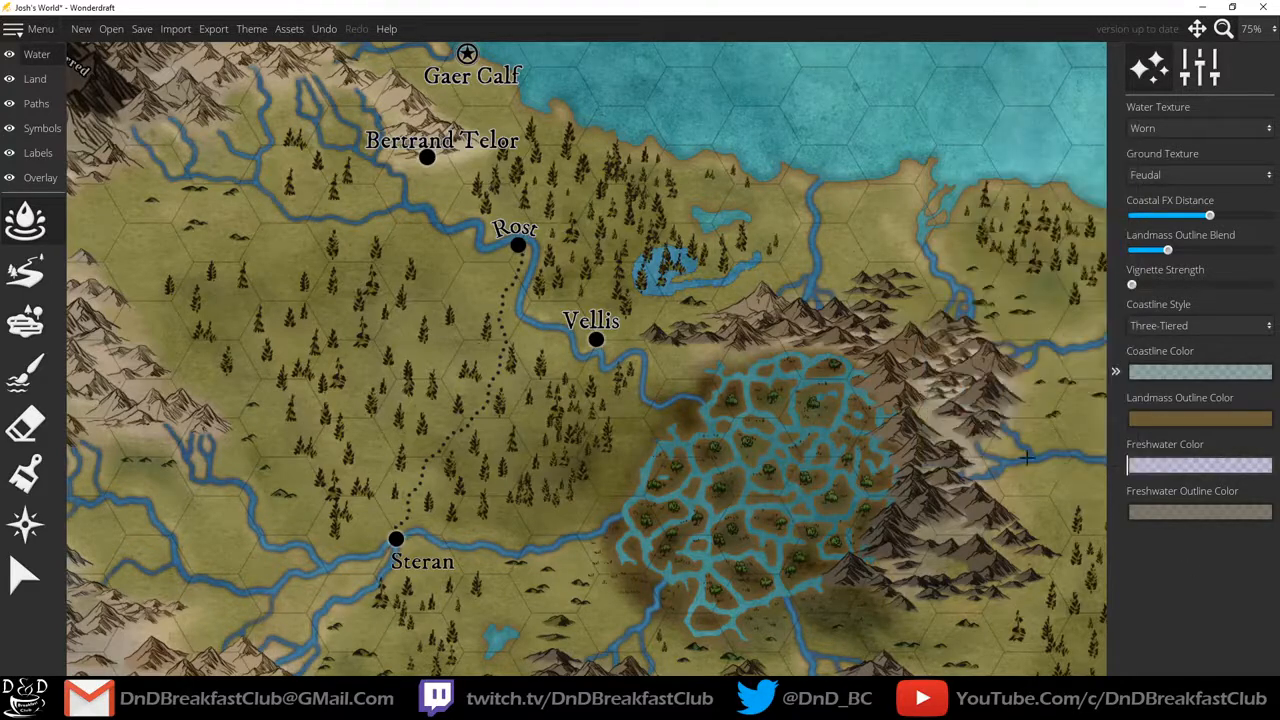
Set up the land colour brush with the dark forest swatch, Forest [D] (3).
click(35, 79)
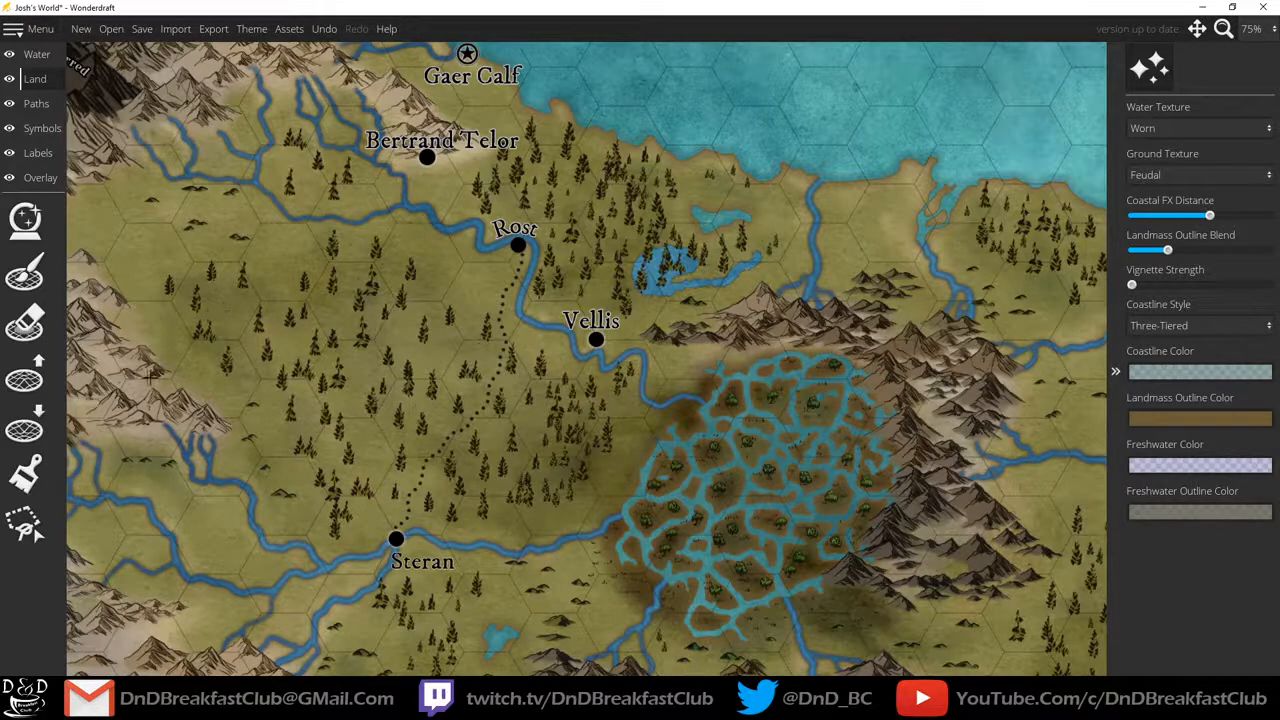
click(45, 481)
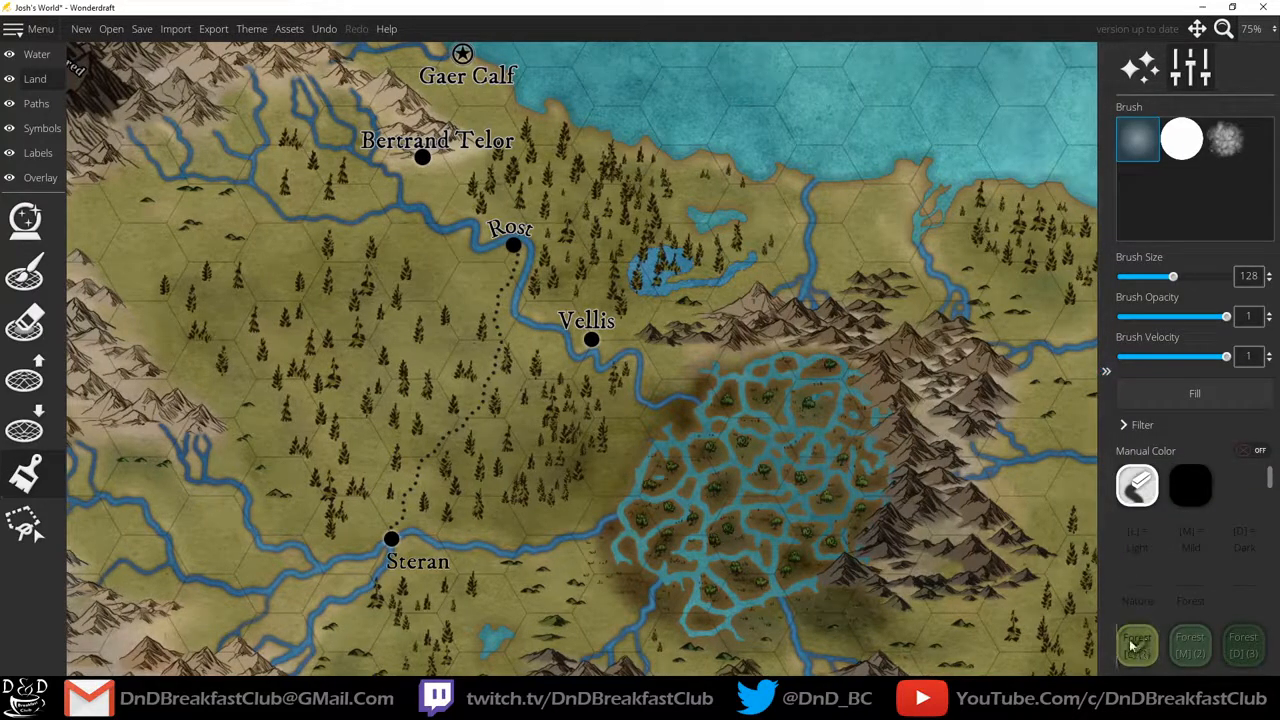
click(1248, 654)
Try painting dark forest green over the ground and mountains east of Vellis, and undo the strokes.
scroll(920, 269, up, 4)
mouse_move(866, 284)
mouse_down()
mouse_move(838, 240)
mouse_move(705, 340)
mouse_move(868, 420)
mouse_move(700, 325)
mouse_move(830, 463)
mouse_move(850, 264)
mouse_move(908, 326)
mouse_up()
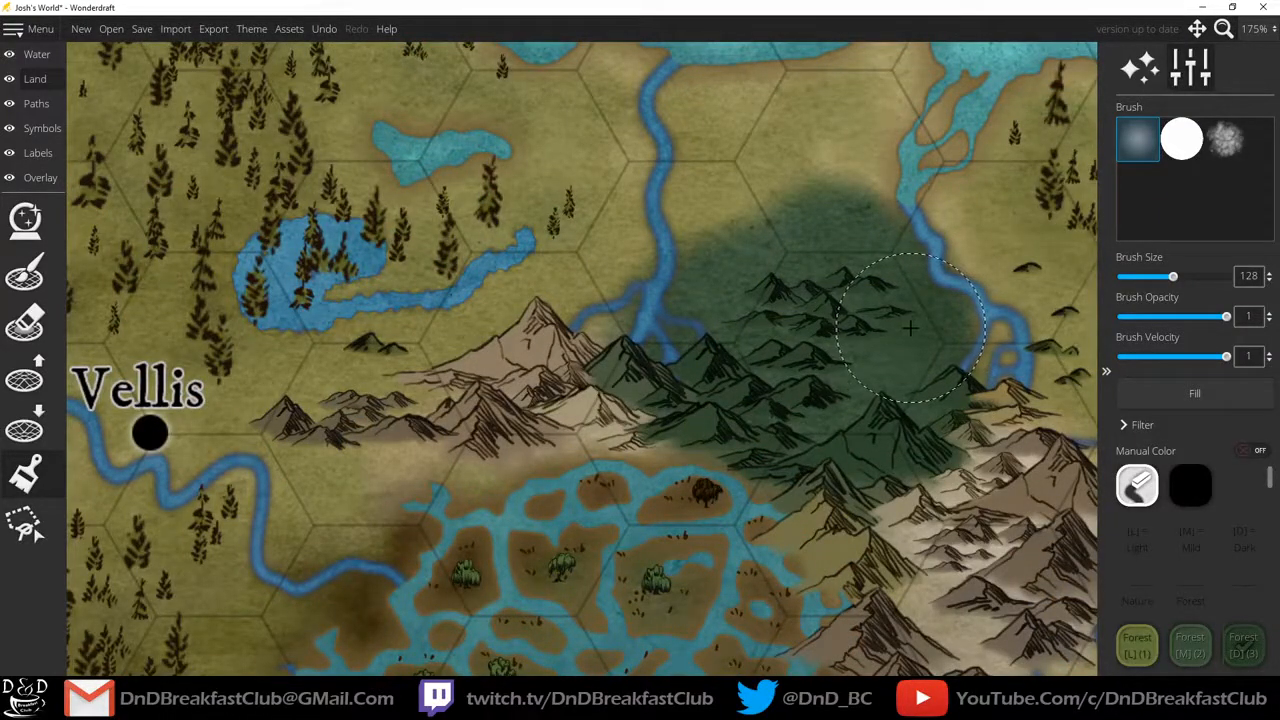
key(ctrl+z)
key(ctrl+z)
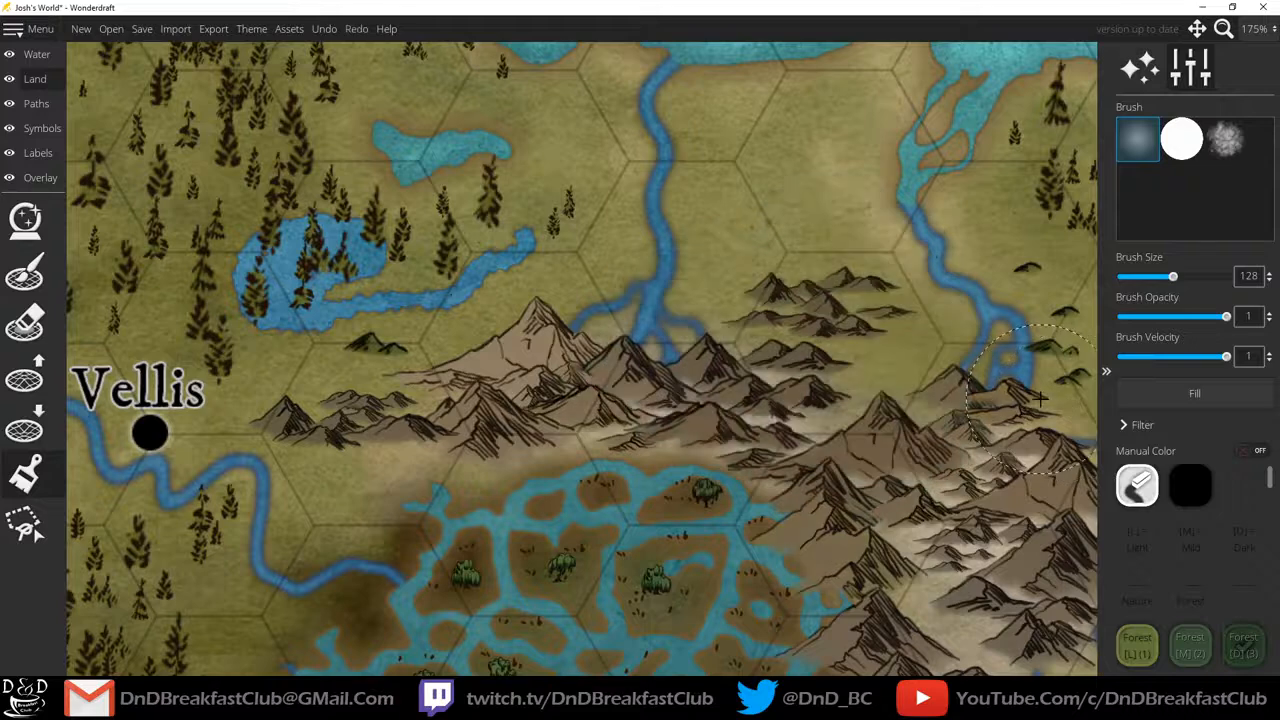
Clear every category in the land colour brush's filter.
click(1126, 425)
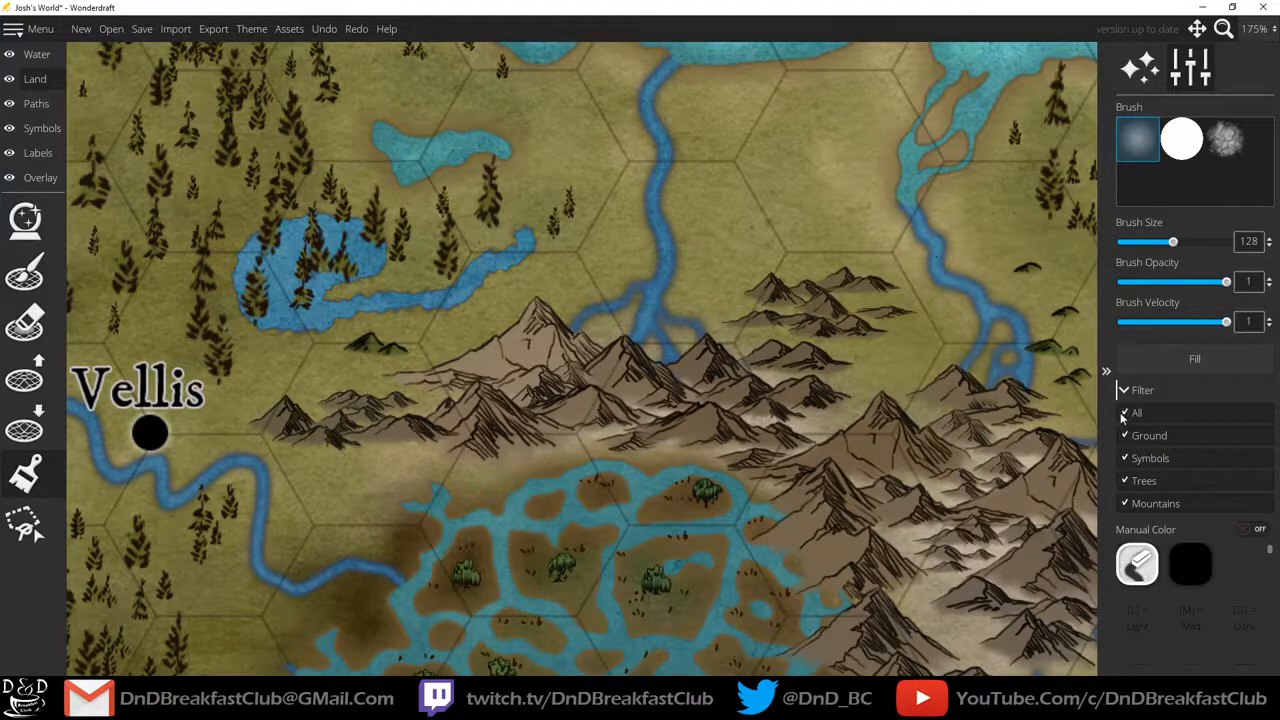
click(1124, 414)
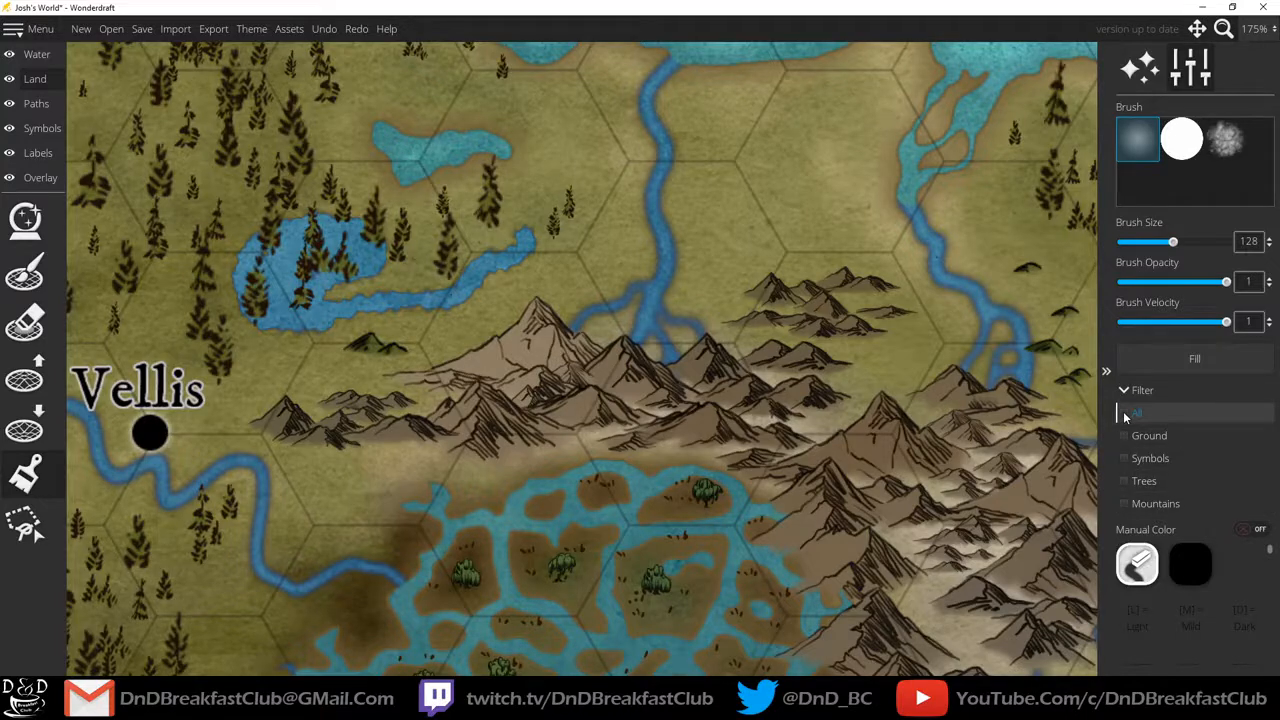
Try painting dark forest green on the Ground category only, north of the mountains, and undo it.
click(1124, 437)
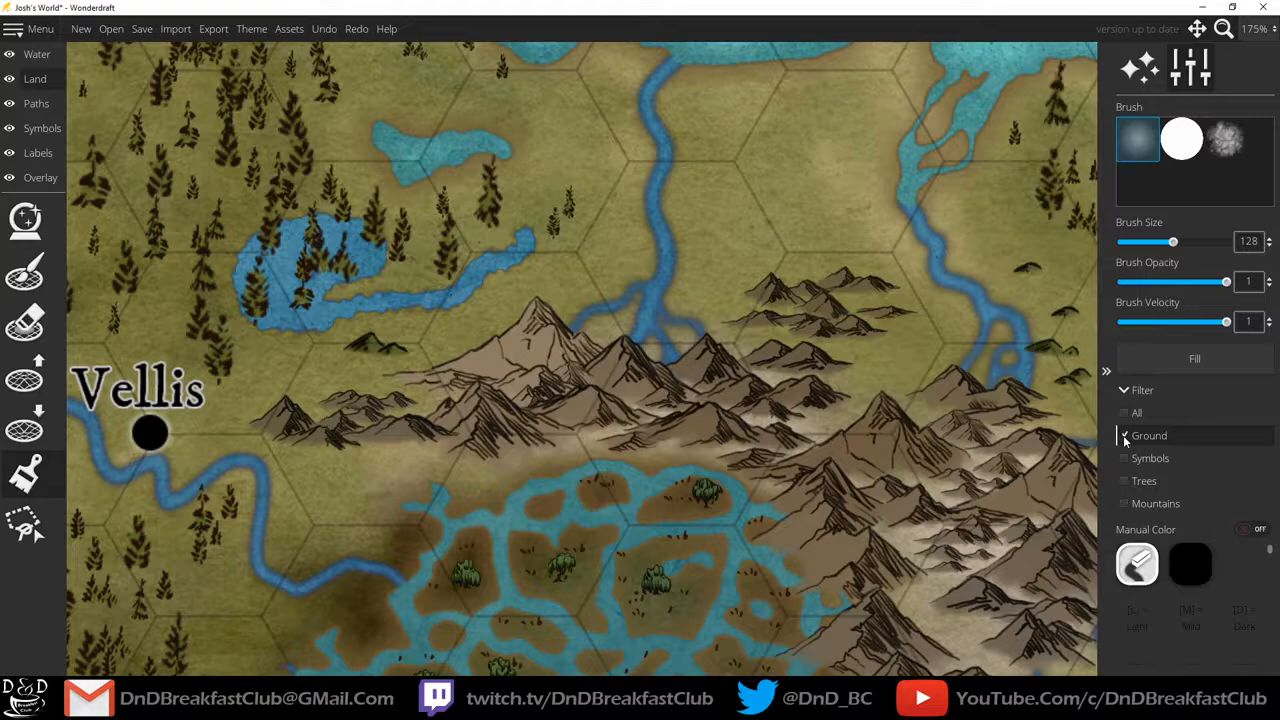
mouse_move(740, 250)
mouse_down()
mouse_move(830, 262)
mouse_move(830, 400)
mouse_move(720, 300)
mouse_move(900, 310)
mouse_move(720, 460)
mouse_move(785, 300)
mouse_move(815, 360)
mouse_move(590, 265)
mouse_move(880, 255)
mouse_up()
key(ctrl+z)
click(1125, 435)
Paint the mountain range east of Vellis dark forest green with only Mountains filtered, and restore the filter to All.
click(1124, 503)
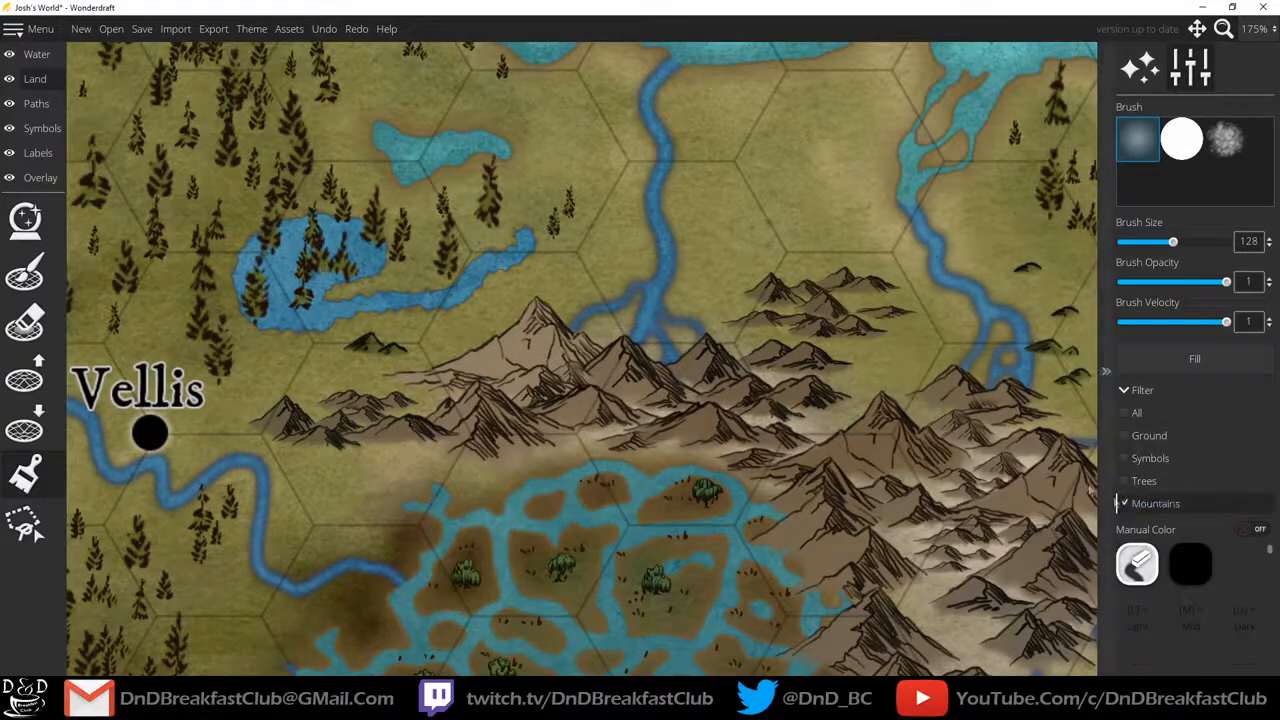
mouse_move(805, 285)
mouse_down()
mouse_move(760, 370)
mouse_move(320, 405)
mouse_up()
mouse_move(780, 470)
mouse_down()
mouse_move(870, 510)
mouse_move(1080, 400)
mouse_move(960, 600)
mouse_move(800, 580)
mouse_up()
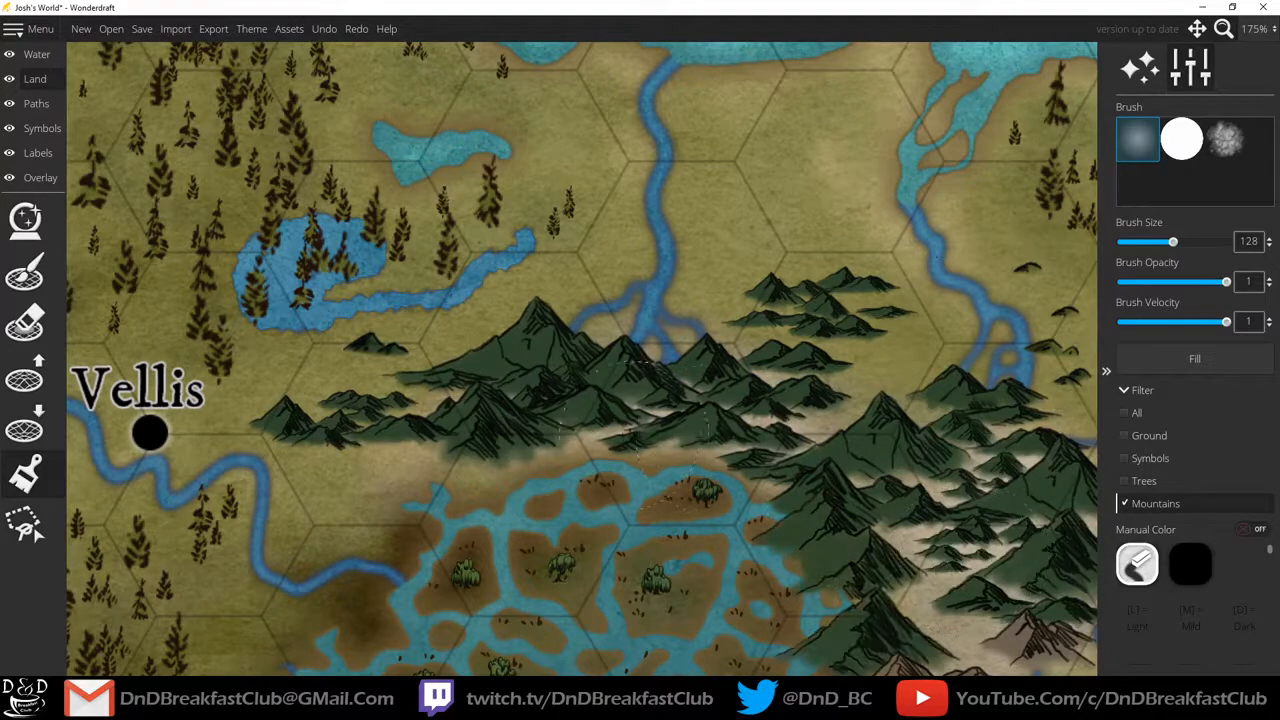
drag(911, 508, 913, 512)
key(1)
Try moving the lassoed land of the northeastern peninsula north into the sea, and undo the move.
drag(921, 212, 465, 304)
scroll(718, 356, down, 3)
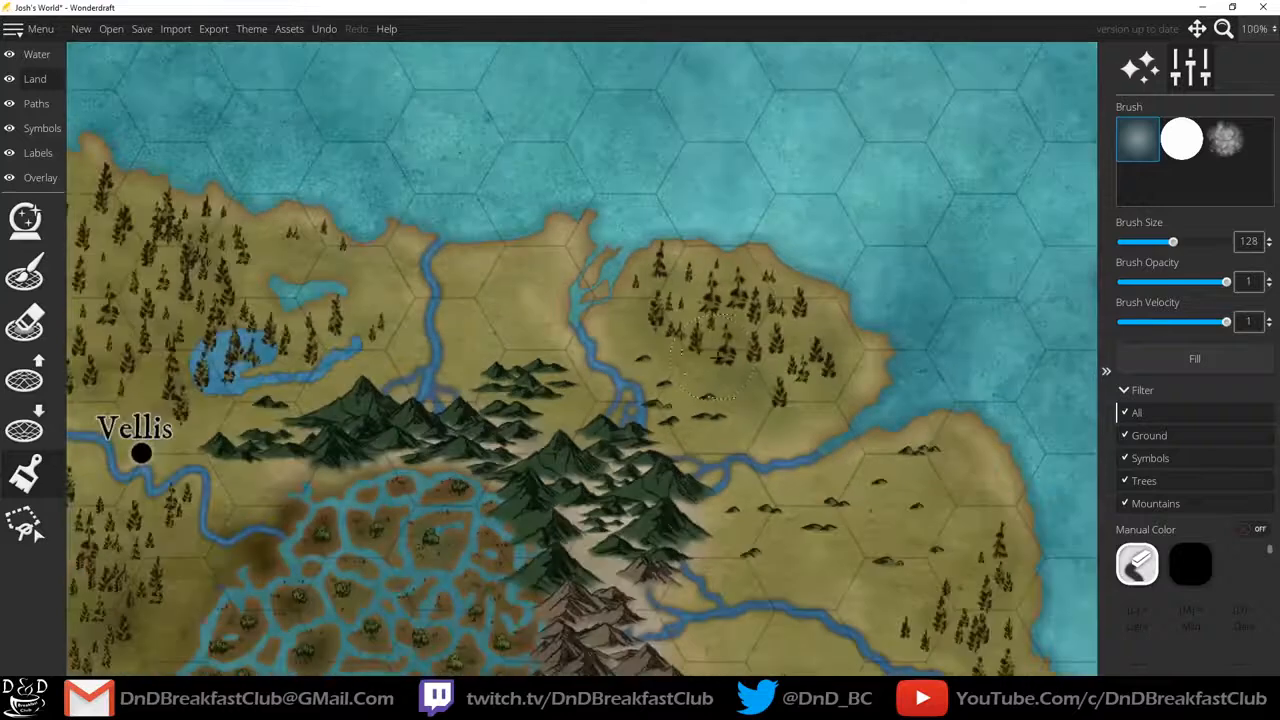
click(31, 526)
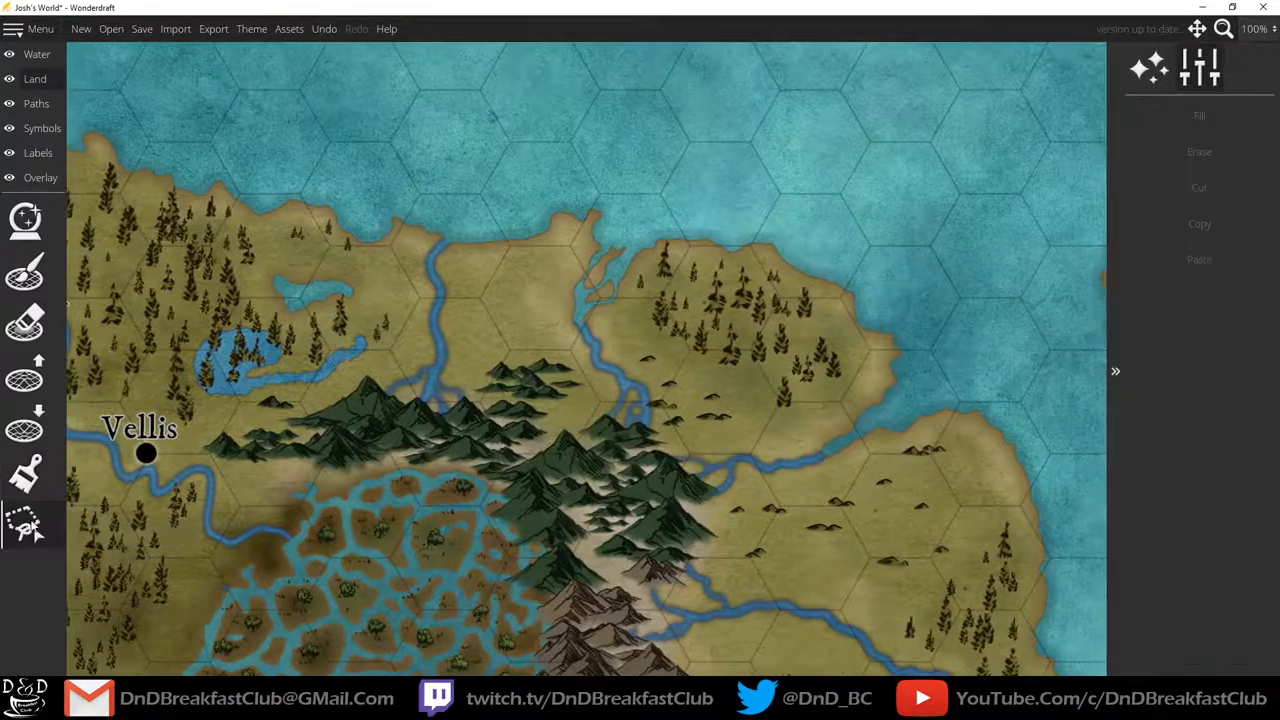
scroll(893, 346, down, 3)
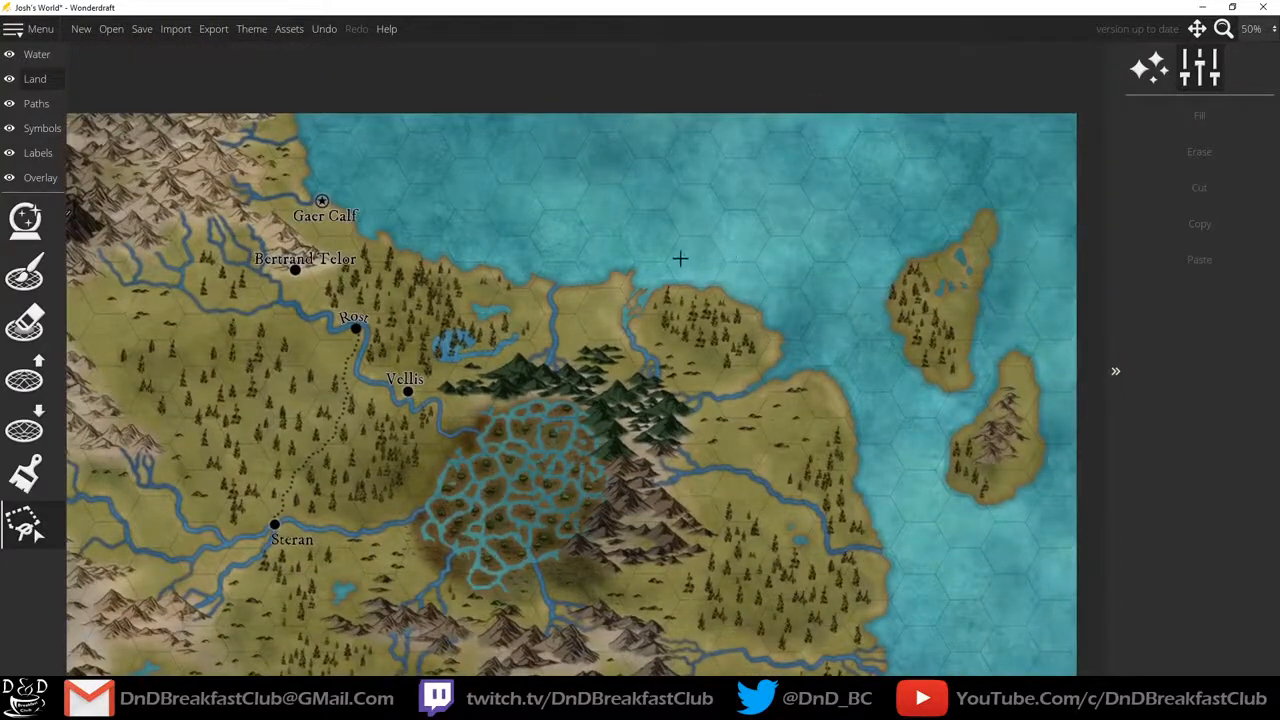
click(655, 252)
click(618, 303)
click(621, 383)
click(693, 457)
click(785, 462)
click(901, 433)
click(857, 306)
right_click(795, 241)
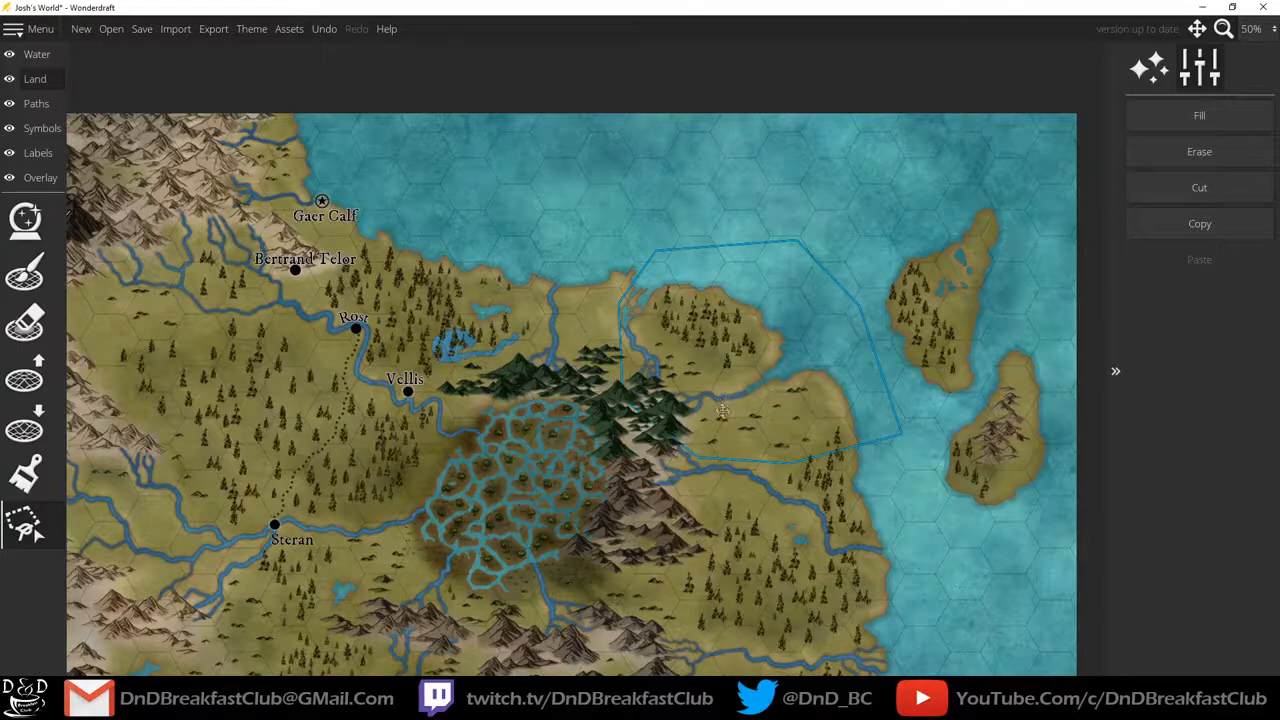
drag(726, 420, 719, 268)
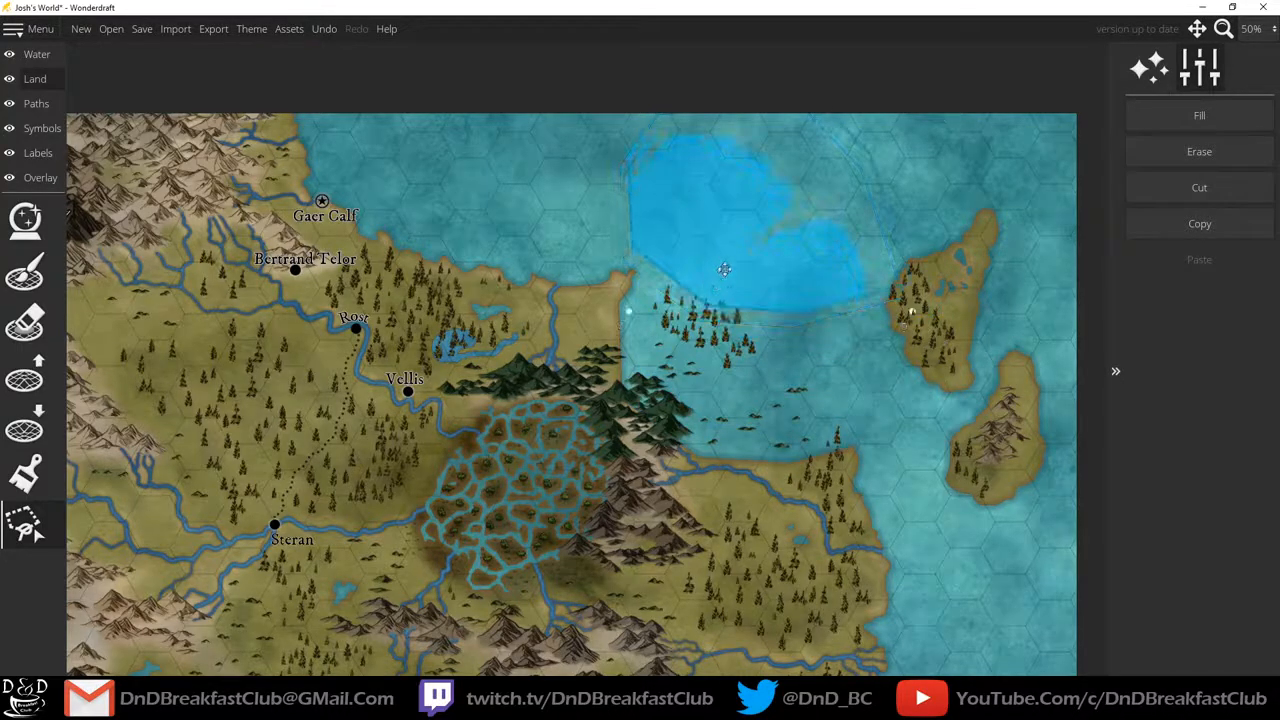
click(790, 466)
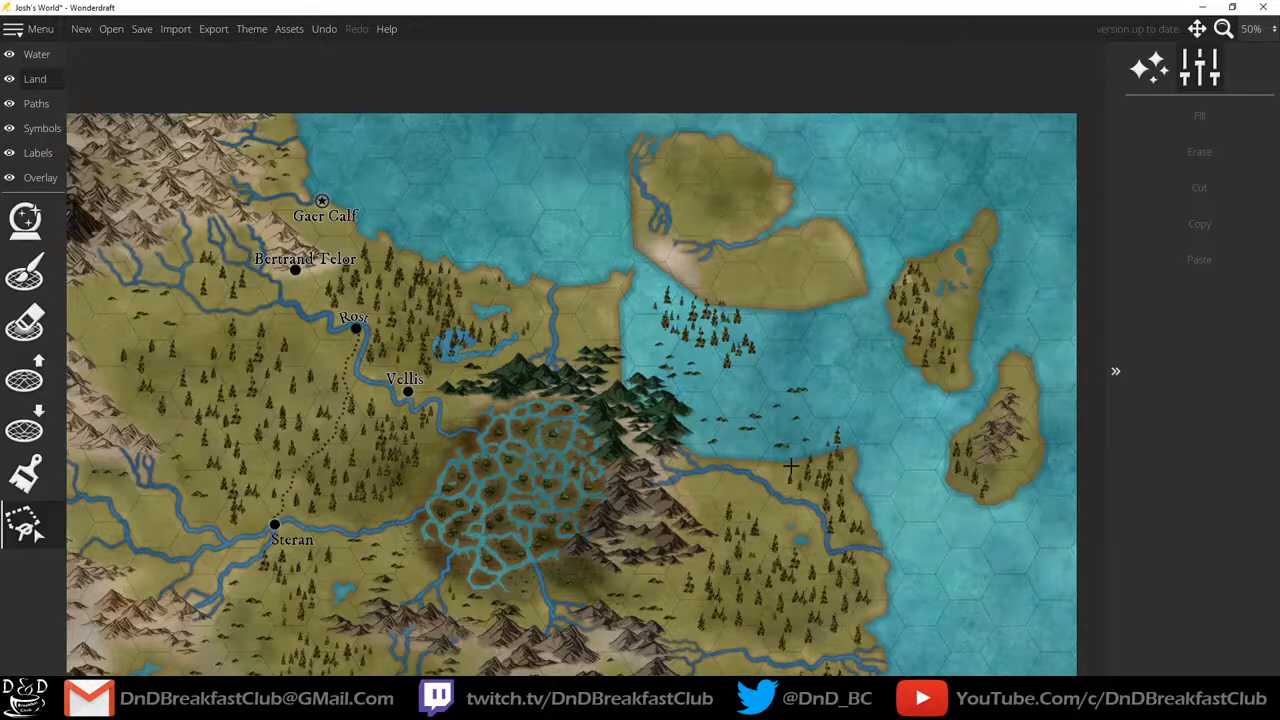
key(ctrl+z)
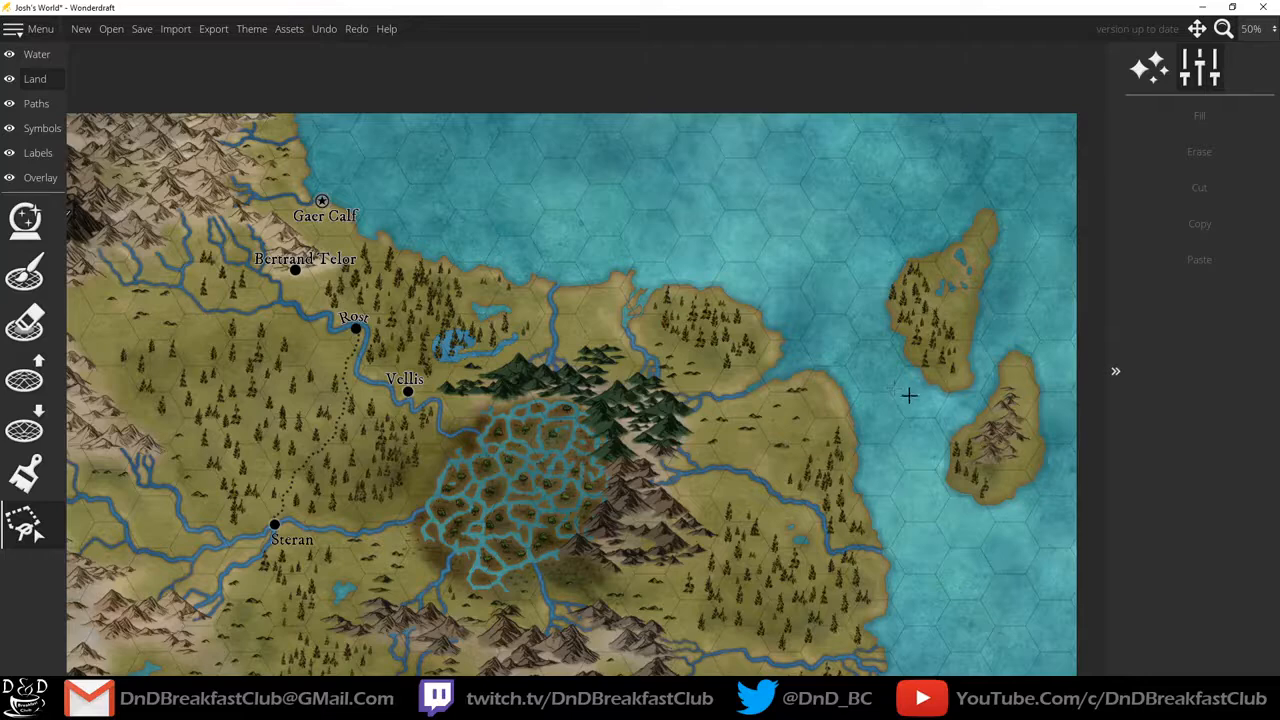
Try moving the lassoed land of the northern island off the east coast to the northwest, and undo the move.
mouse_move(943, 406)
mouse_down()
mouse_move(993, 389)
mouse_move(986, 346)
mouse_move(1026, 173)
mouse_move(849, 157)
mouse_move(832, 173)
mouse_move(817, 290)
mouse_up()
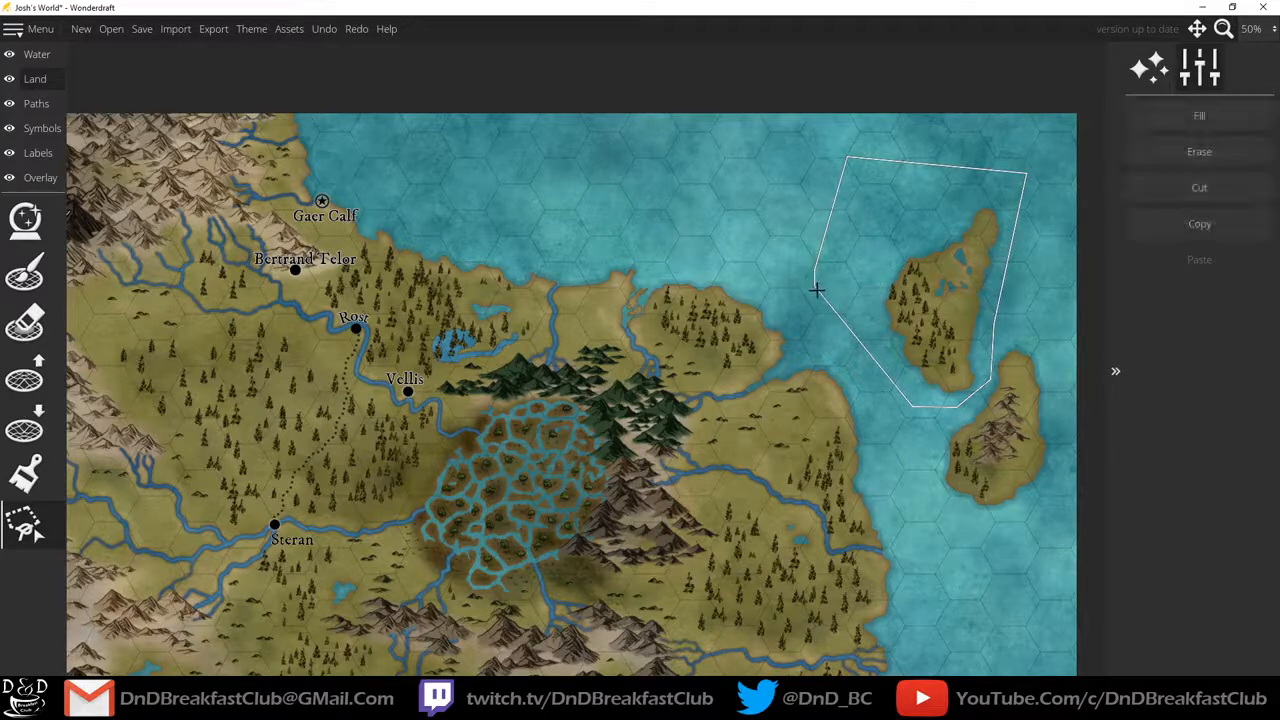
drag(953, 316, 830, 251)
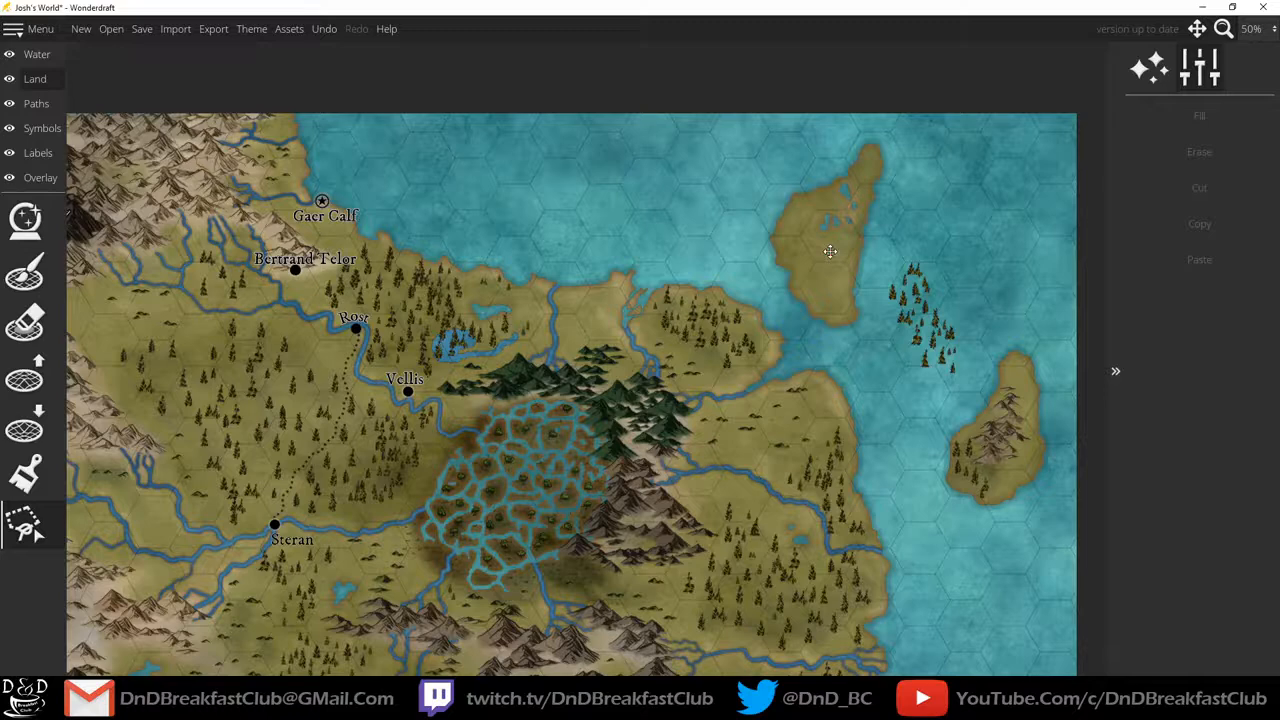
key(ctrl+z)
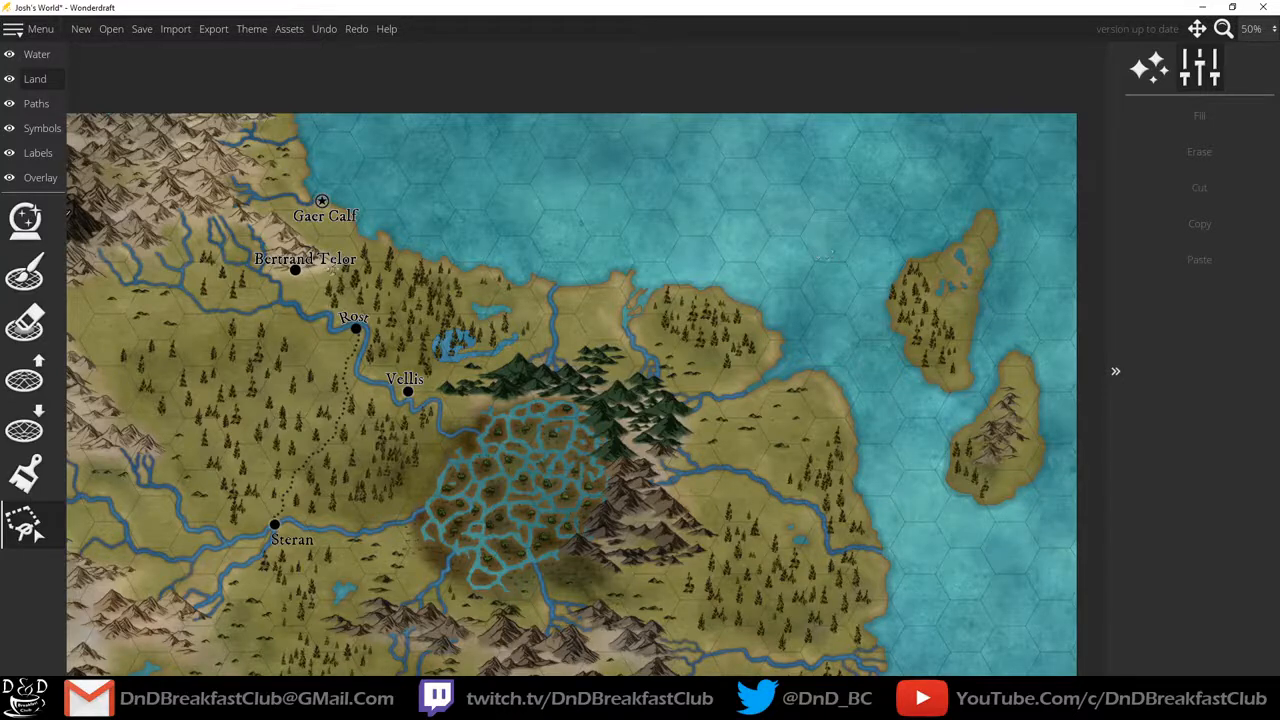
Browse the symbol palette's Arabia Color, Wall Stone and Wall Boulders sets, and return the set to All.
click(40, 128)
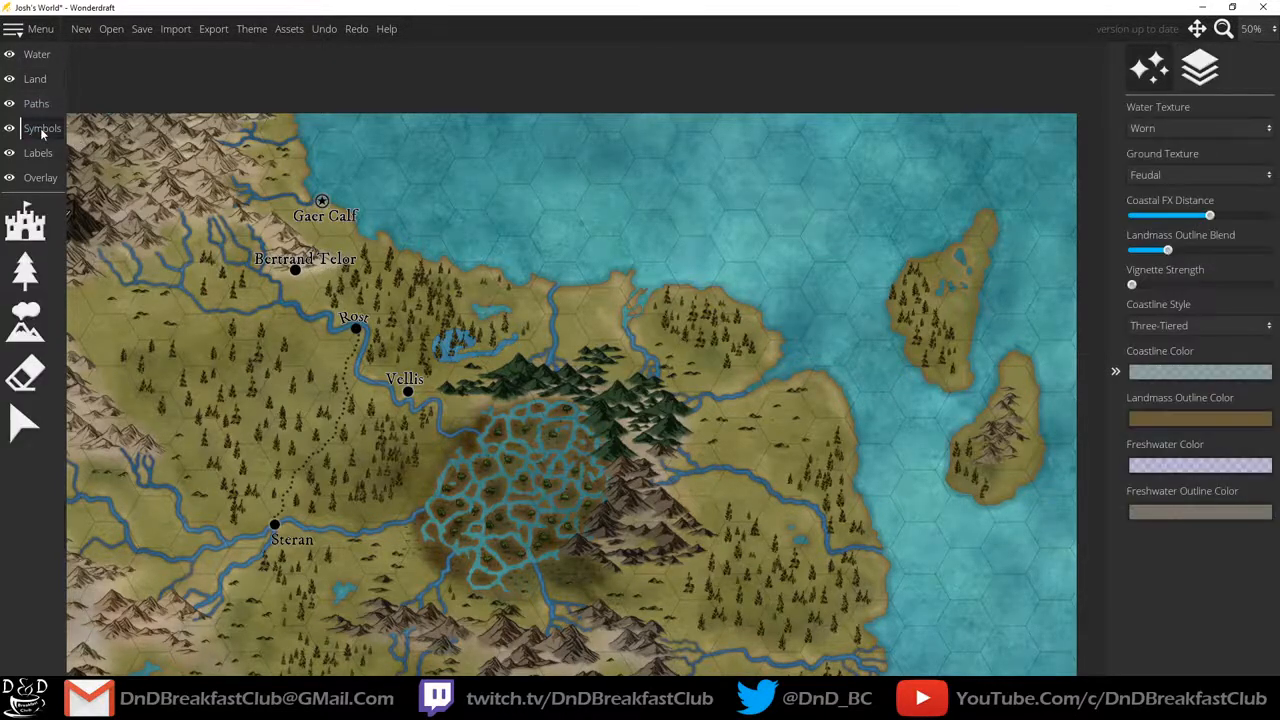
click(30, 228)
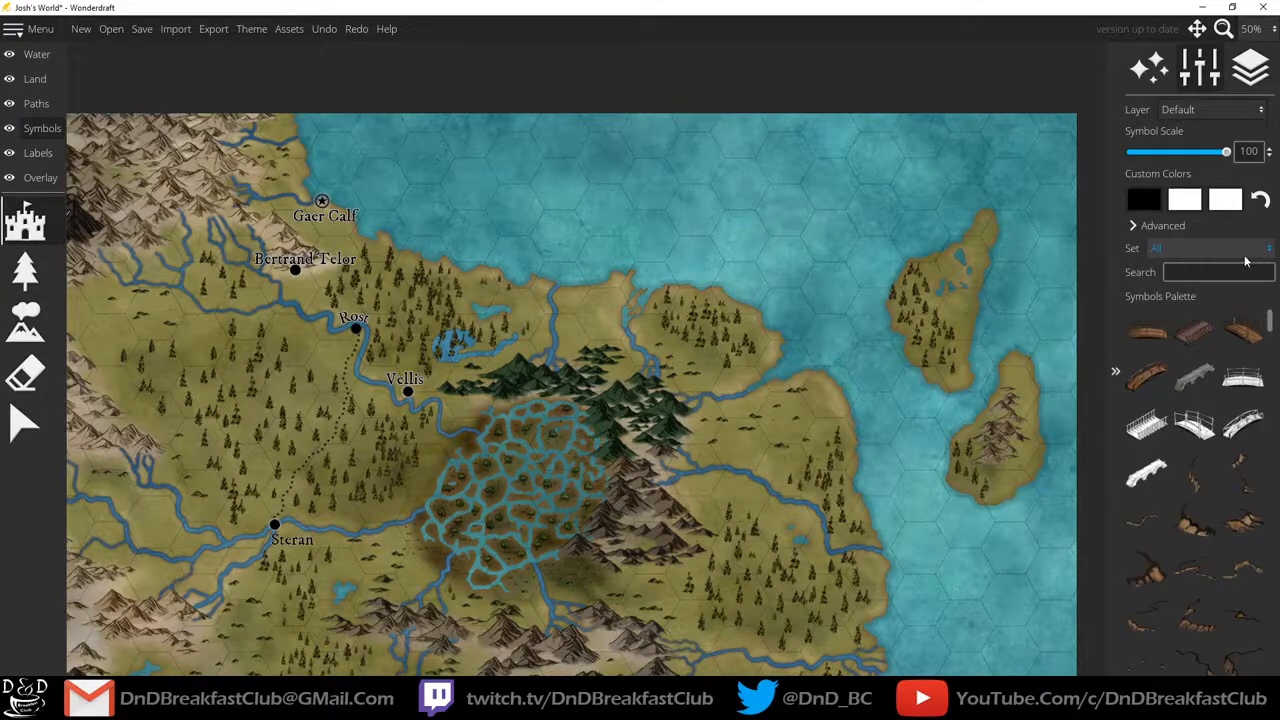
click(1245, 259)
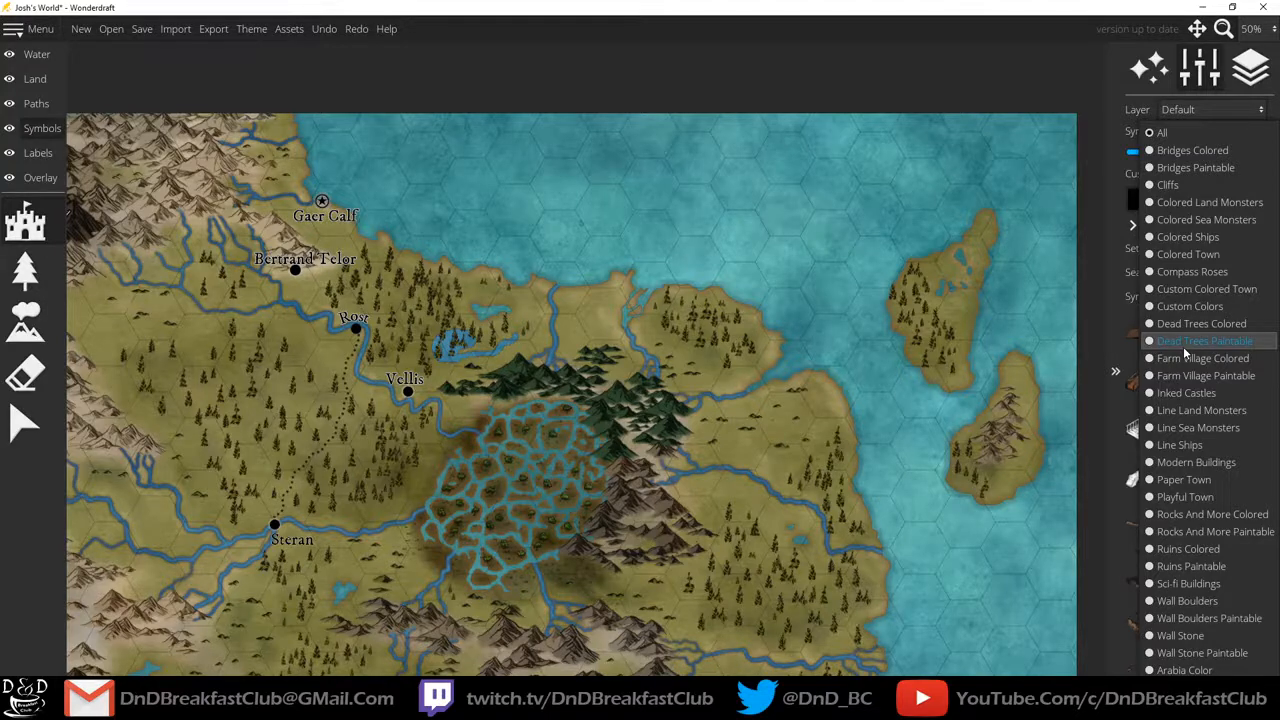
click(1190, 671)
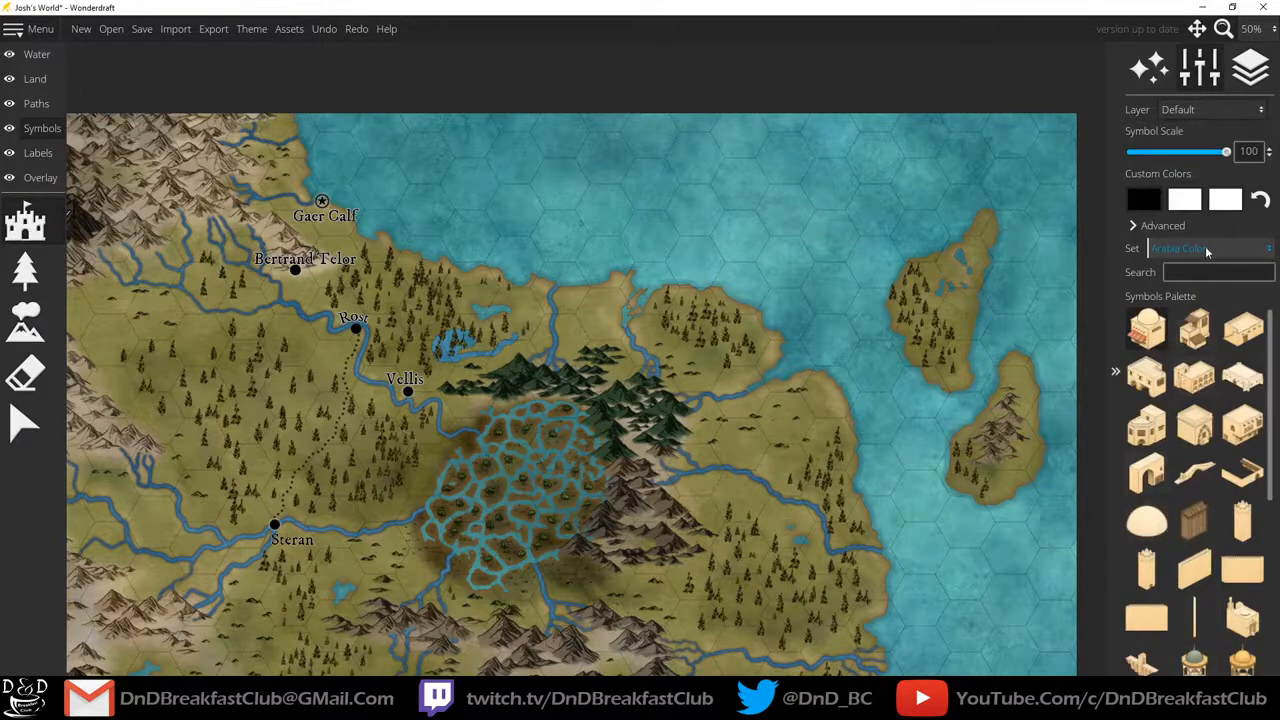
click(1206, 251)
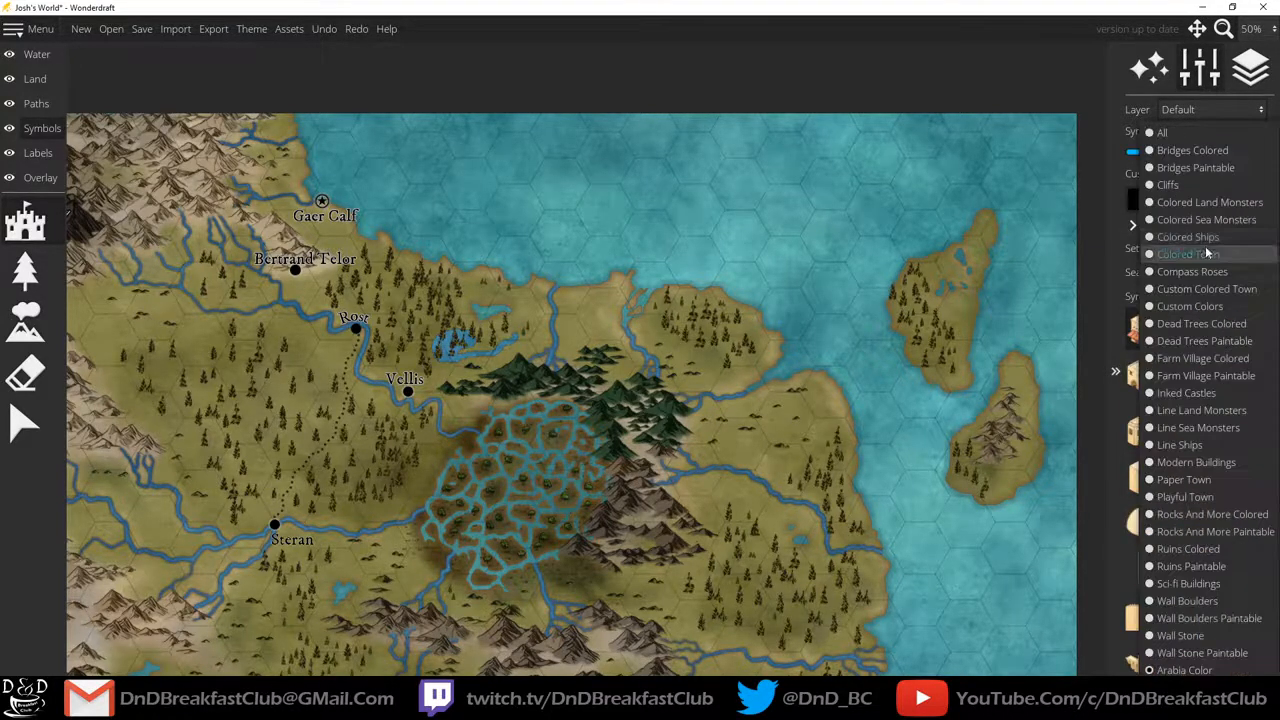
click(1192, 636)
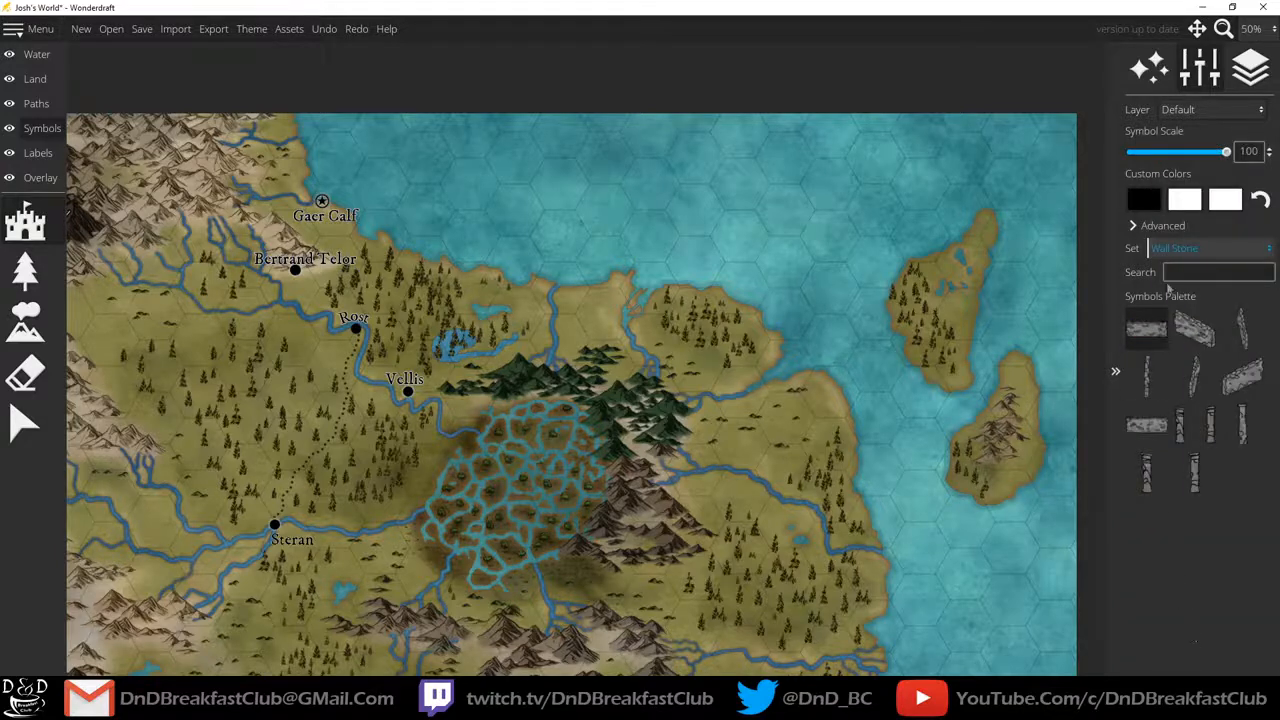
click(1206, 249)
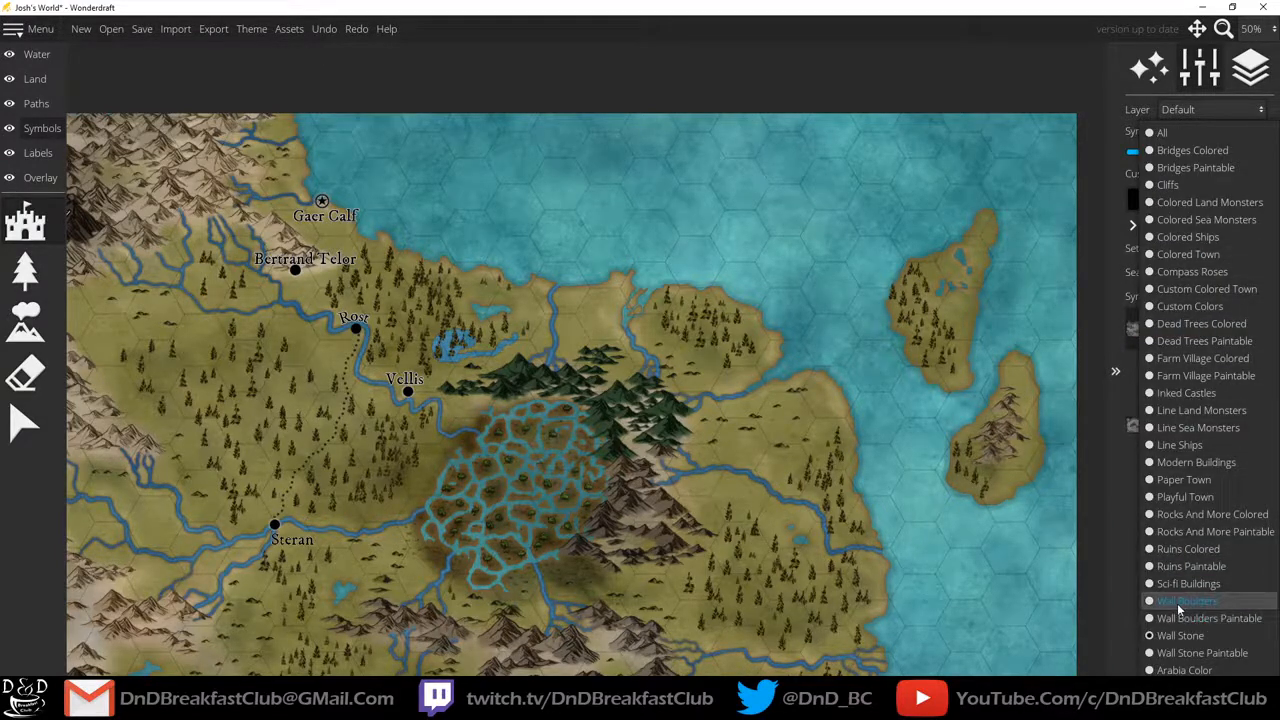
click(1180, 602)
click(1198, 248)
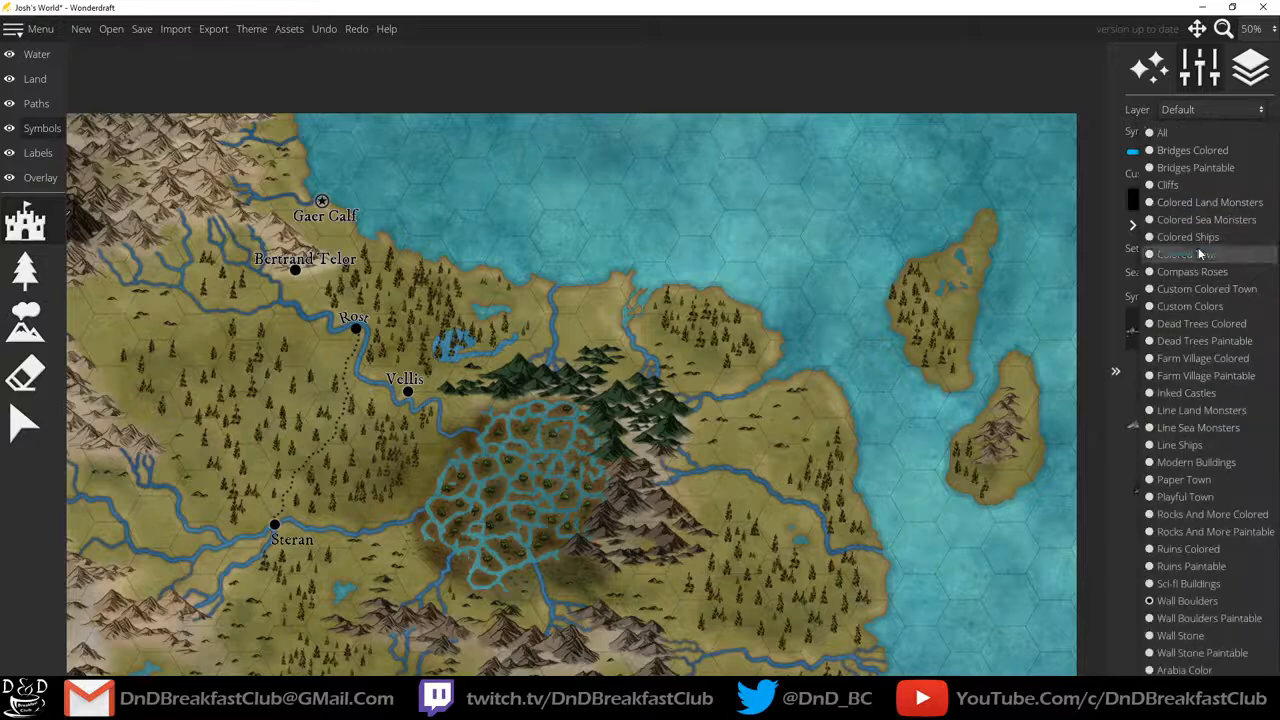
click(1187, 594)
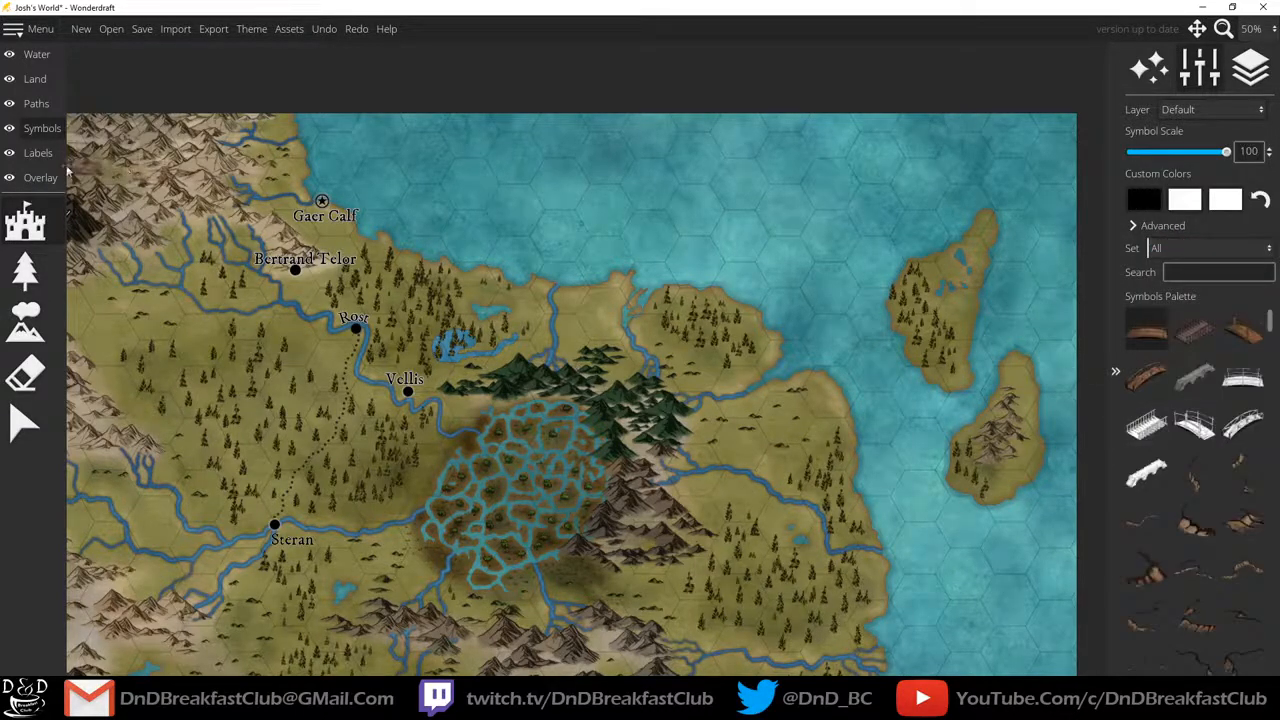
Place a text label in the northern sea and set its font size to 80.
click(42, 155)
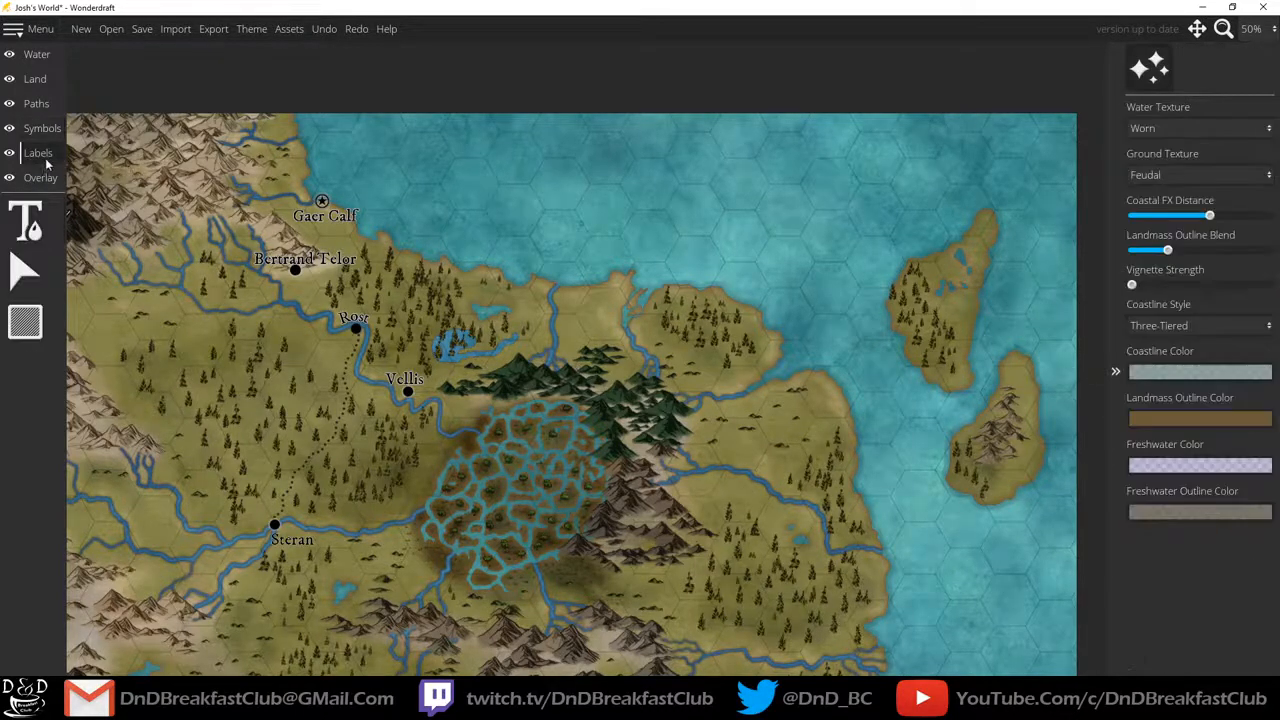
click(38, 224)
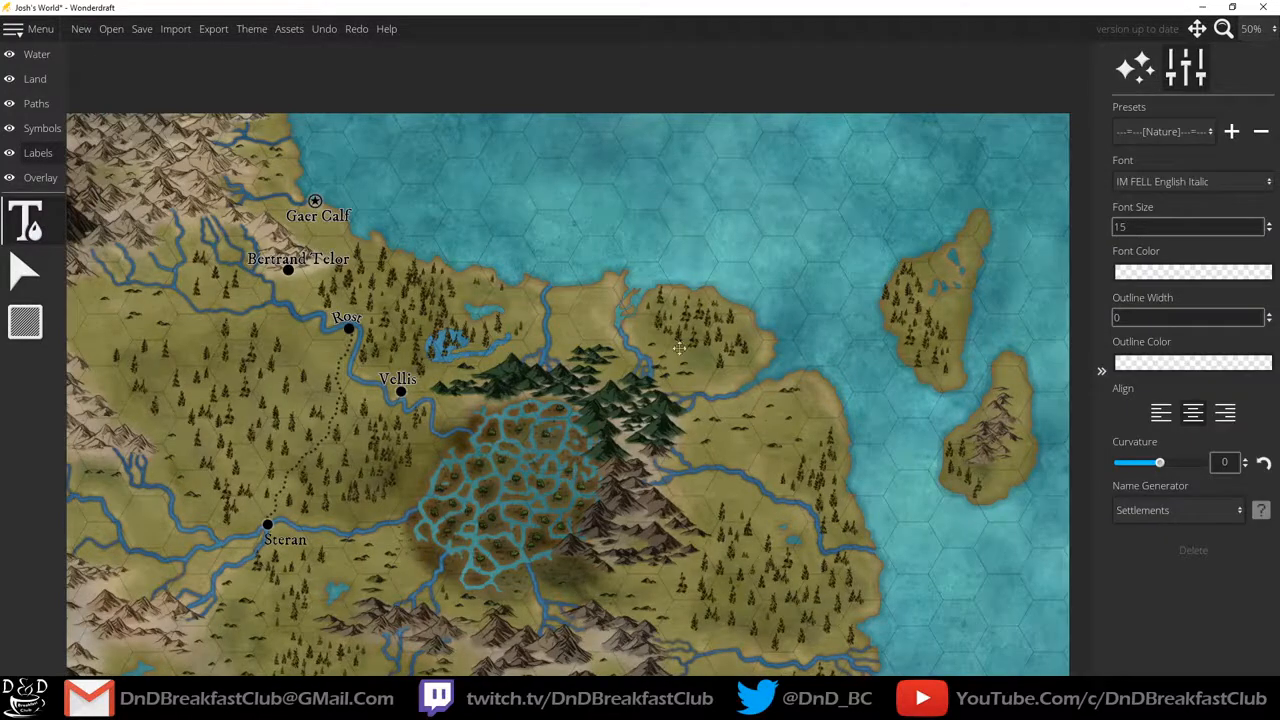
click(635, 192)
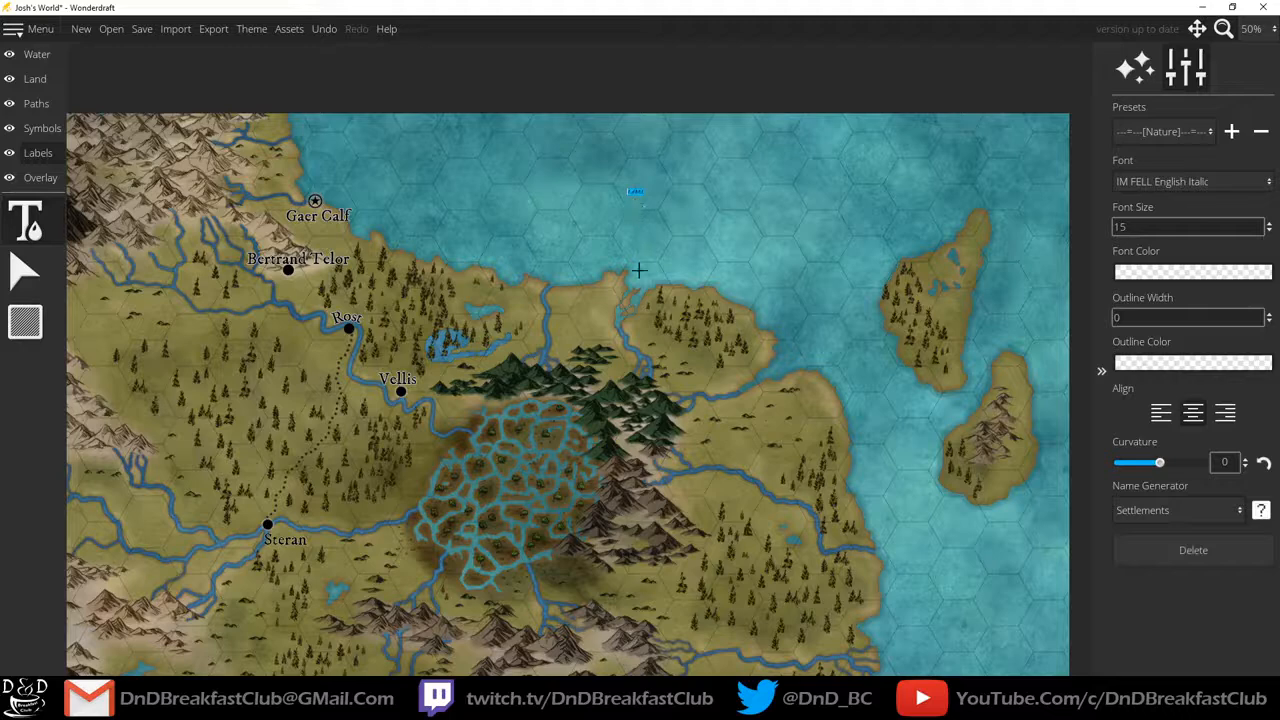
click(1135, 226)
key(BackSpace)
key(BackSpace)
text(80)
Try fonts on the sea label, including Barlow Condensed, Cinzel Decorative and Fredericka the Great.
click(1143, 182)
click(1143, 206)
click(1141, 182)
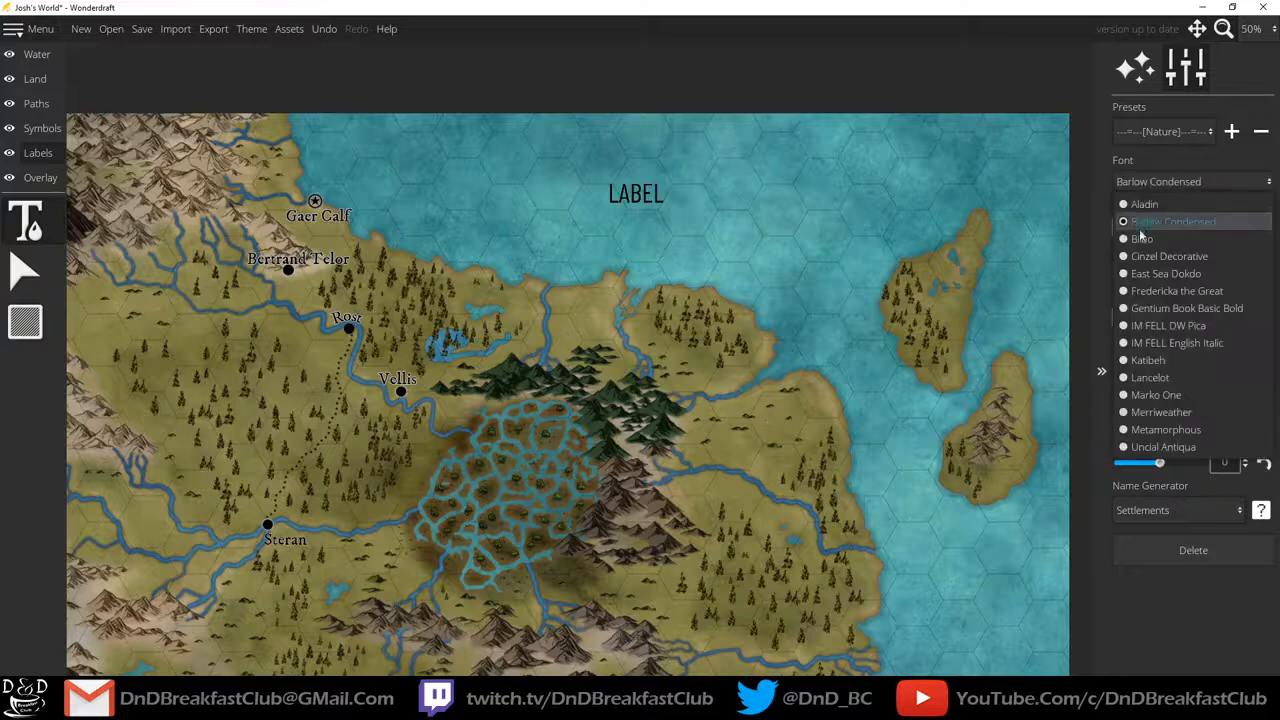
click(1143, 206)
click(1143, 182)
click(1147, 217)
click(1147, 182)
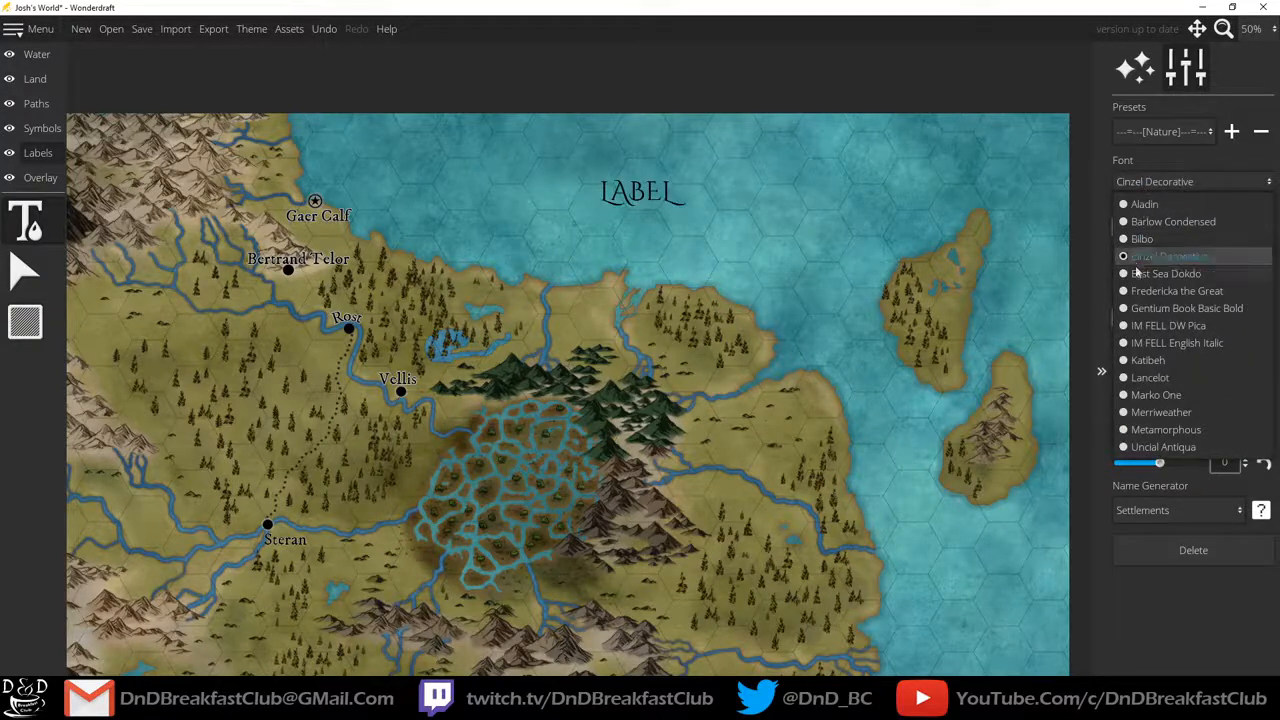
click(1147, 206)
click(1147, 182)
click(1153, 205)
Try the sea label in Gentium Book Basic Bold, IM FELL DW Pica, IM FELL English Italic, Katibeh and Lancelot.
click(1150, 183)
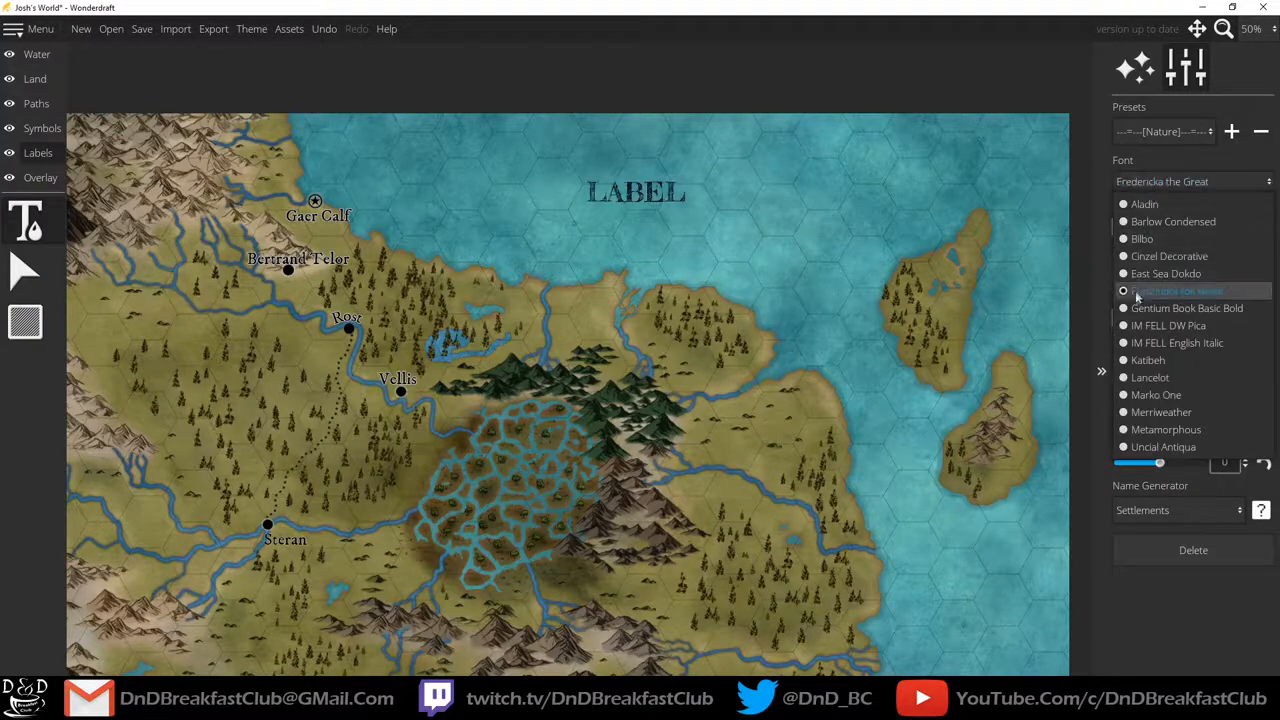
click(1140, 308)
click(1143, 183)
click(1137, 326)
click(1143, 182)
click(1145, 343)
click(1143, 182)
click(1148, 360)
click(1143, 182)
click(1150, 377)
Try the sea label in Marko One, Merriweather, Metamorphous and Uncial Antiqua.
click(1150, 182)
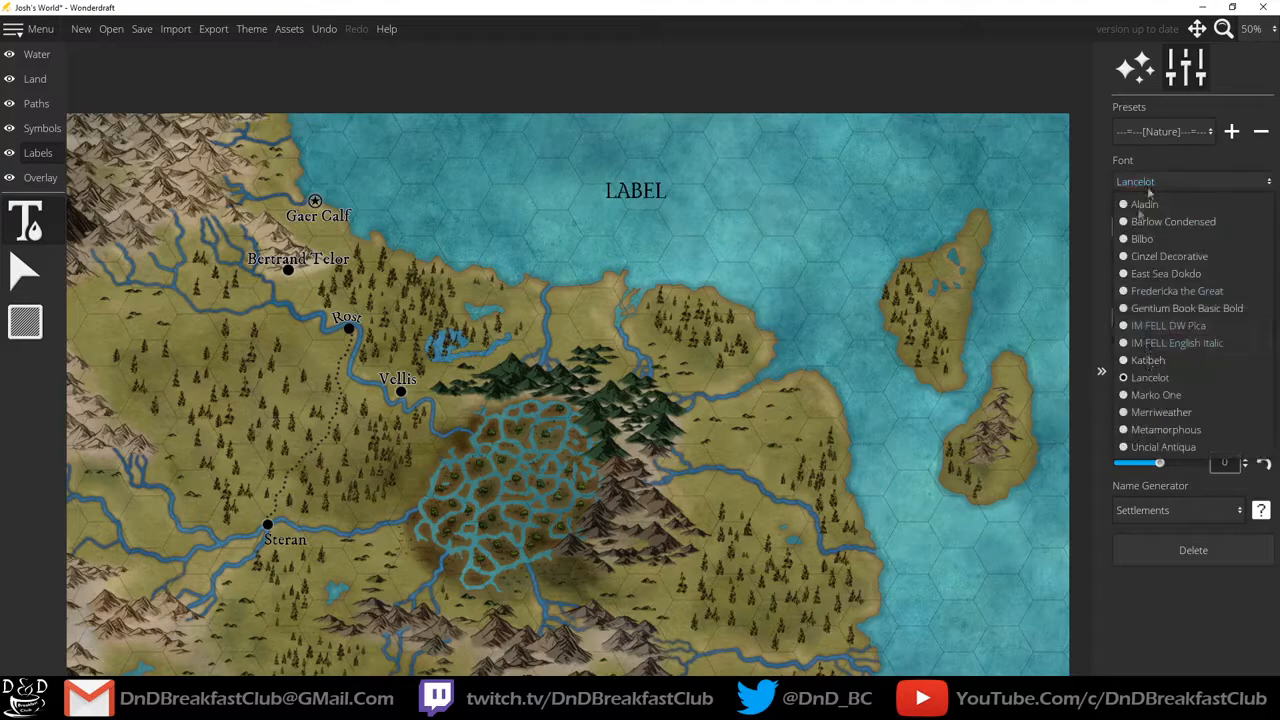
click(1155, 395)
click(1150, 182)
click(1155, 412)
click(1143, 182)
click(1150, 429)
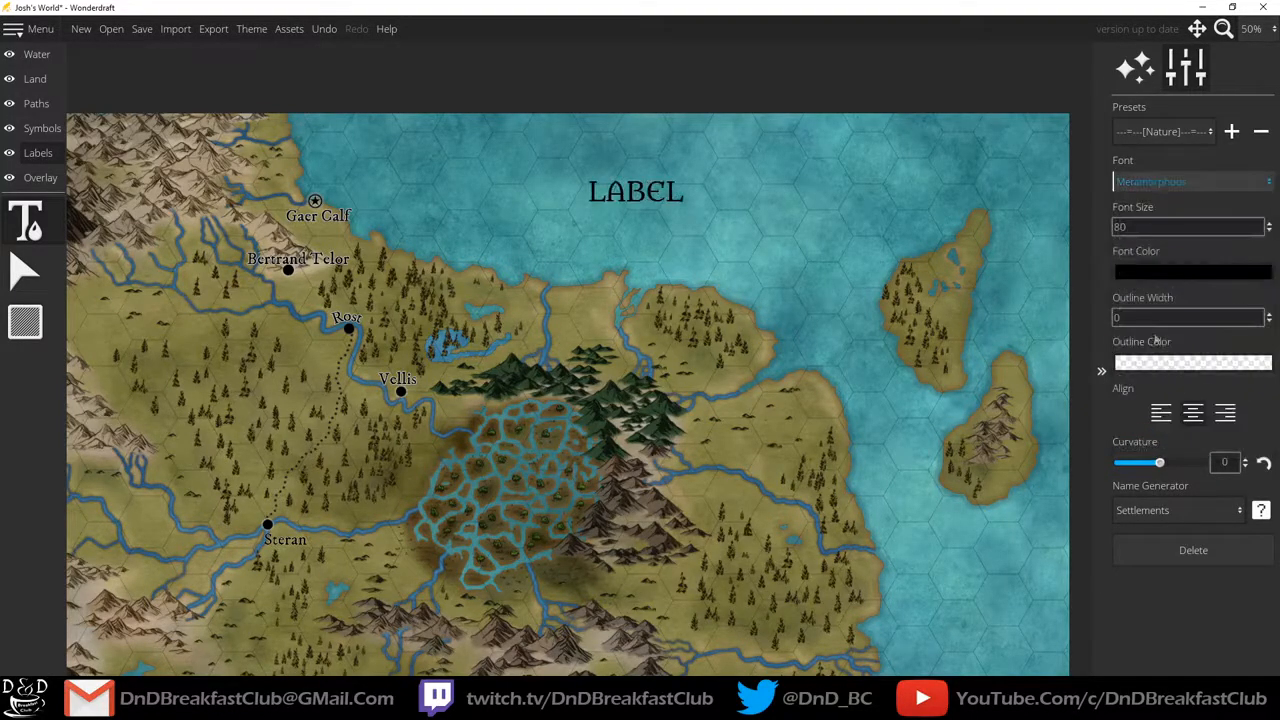
click(1143, 182)
click(1144, 449)
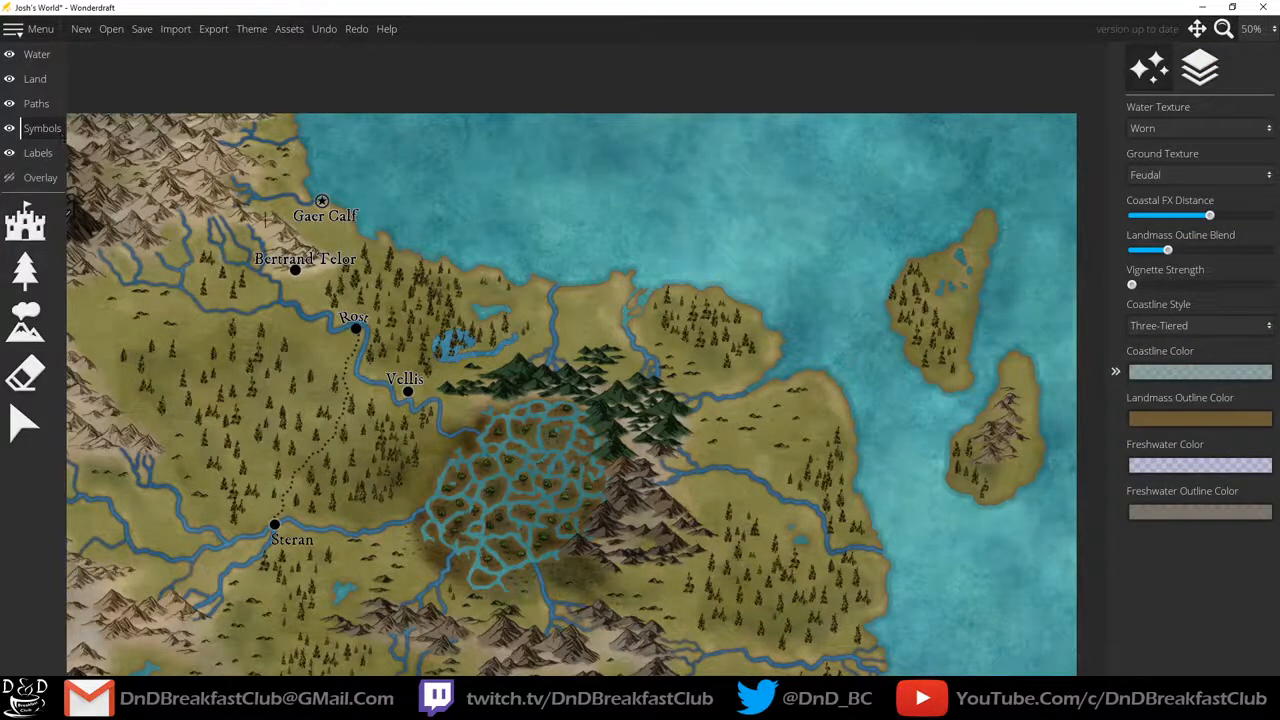
Move the green mountain beside the river fork southwest onto the taller peak, and put it on symbol layer +1.
scroll(598, 370, up, 4)
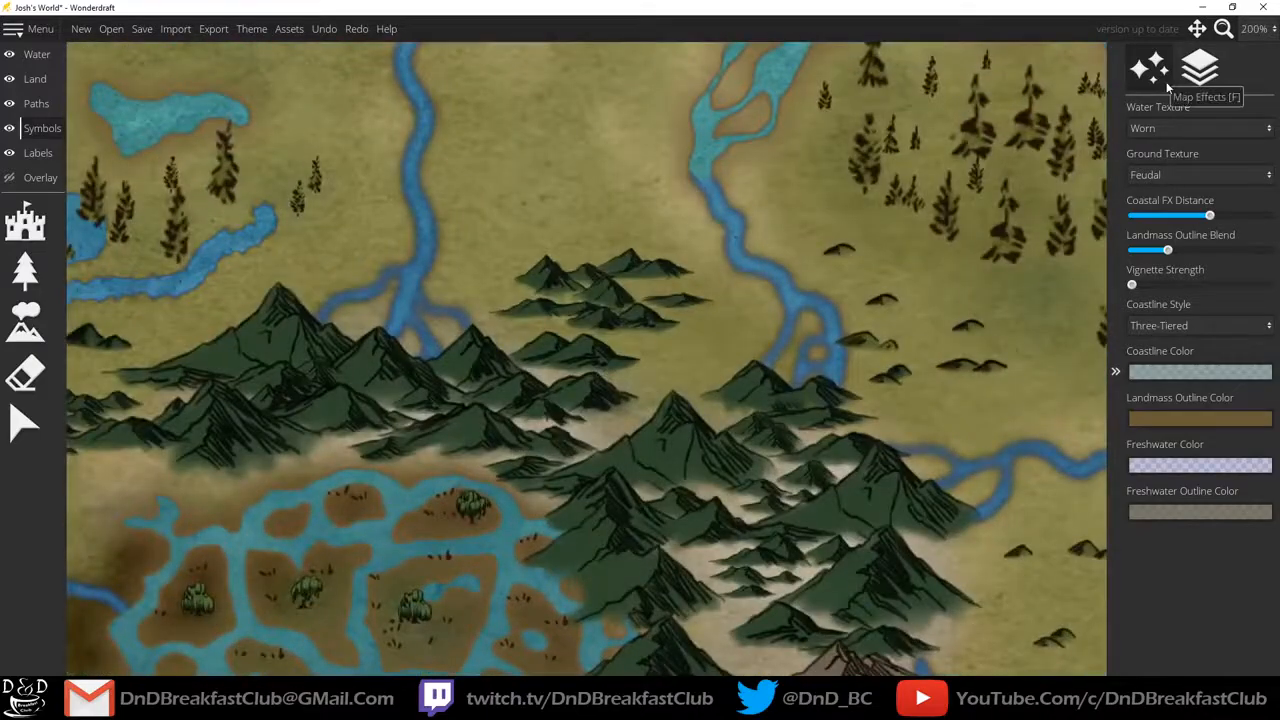
click(1204, 68)
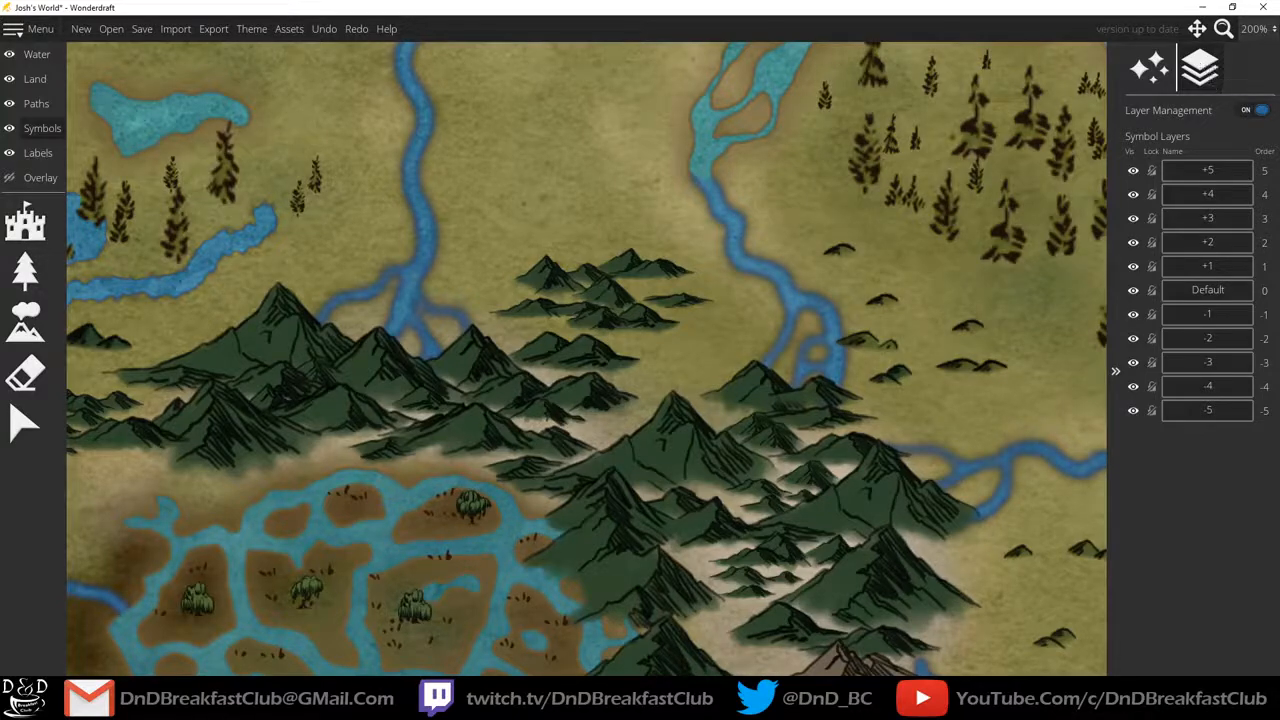
click(25, 425)
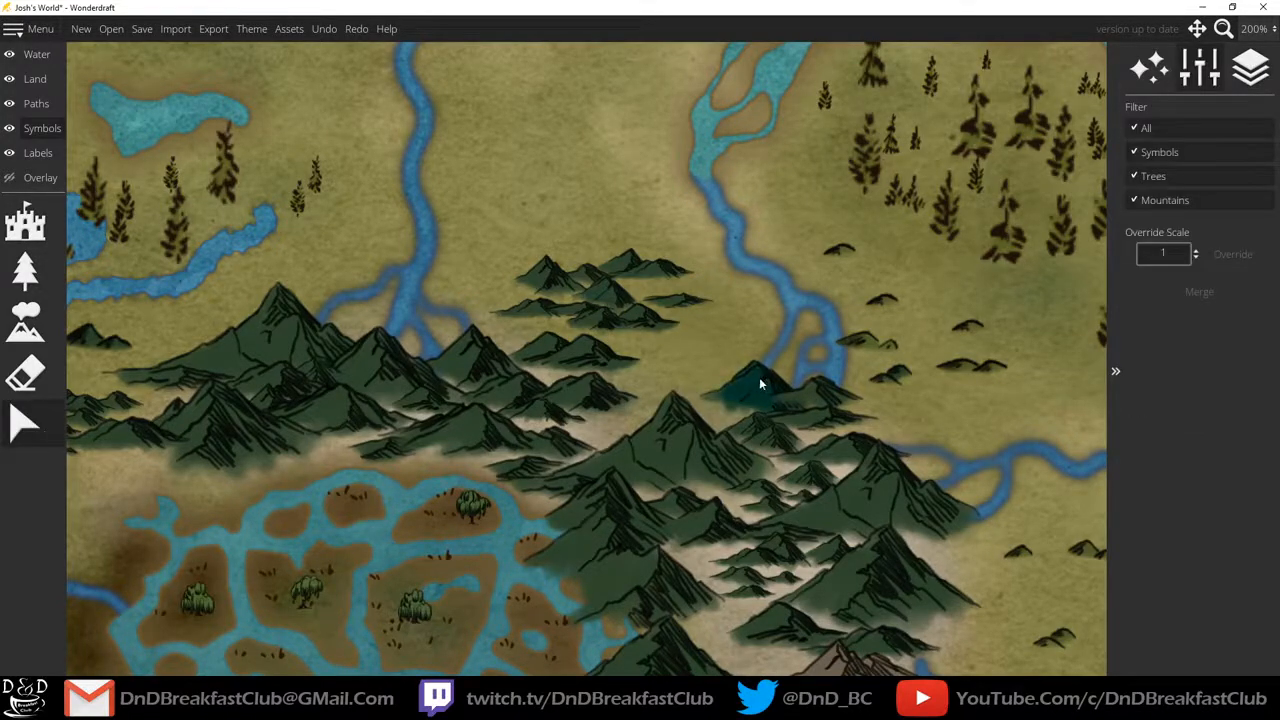
drag(755, 382, 648, 413)
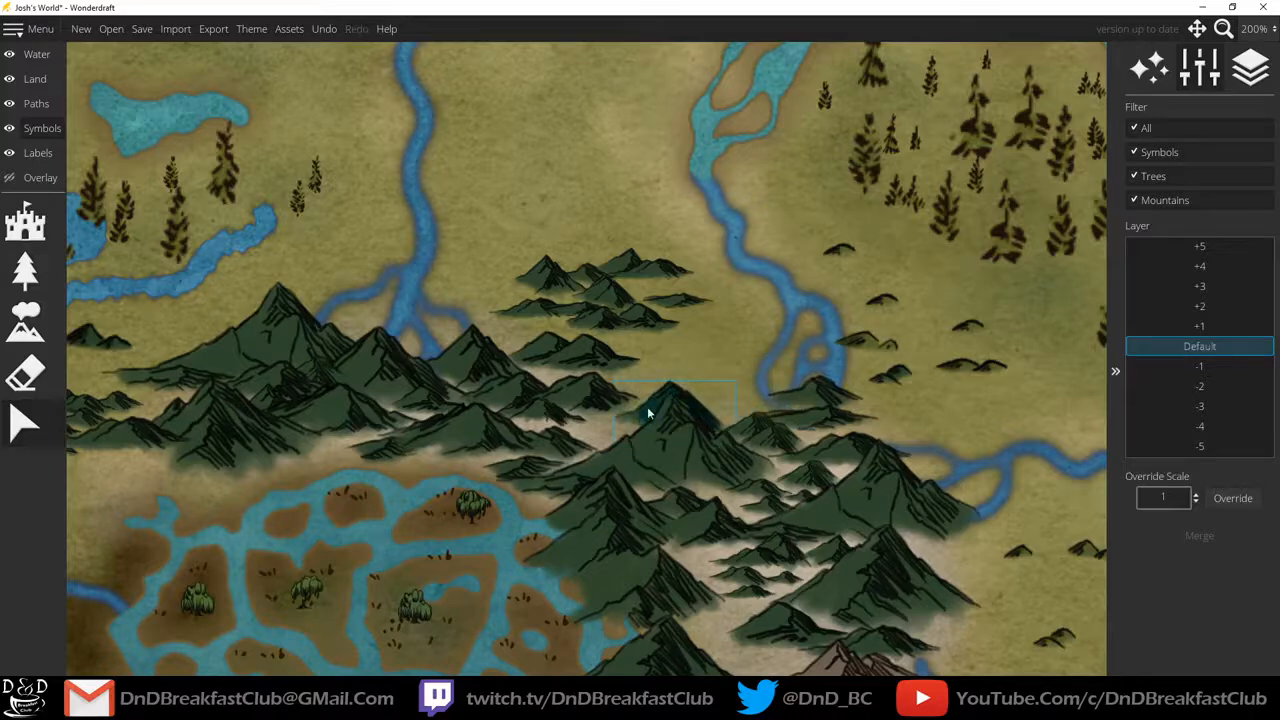
click(1205, 332)
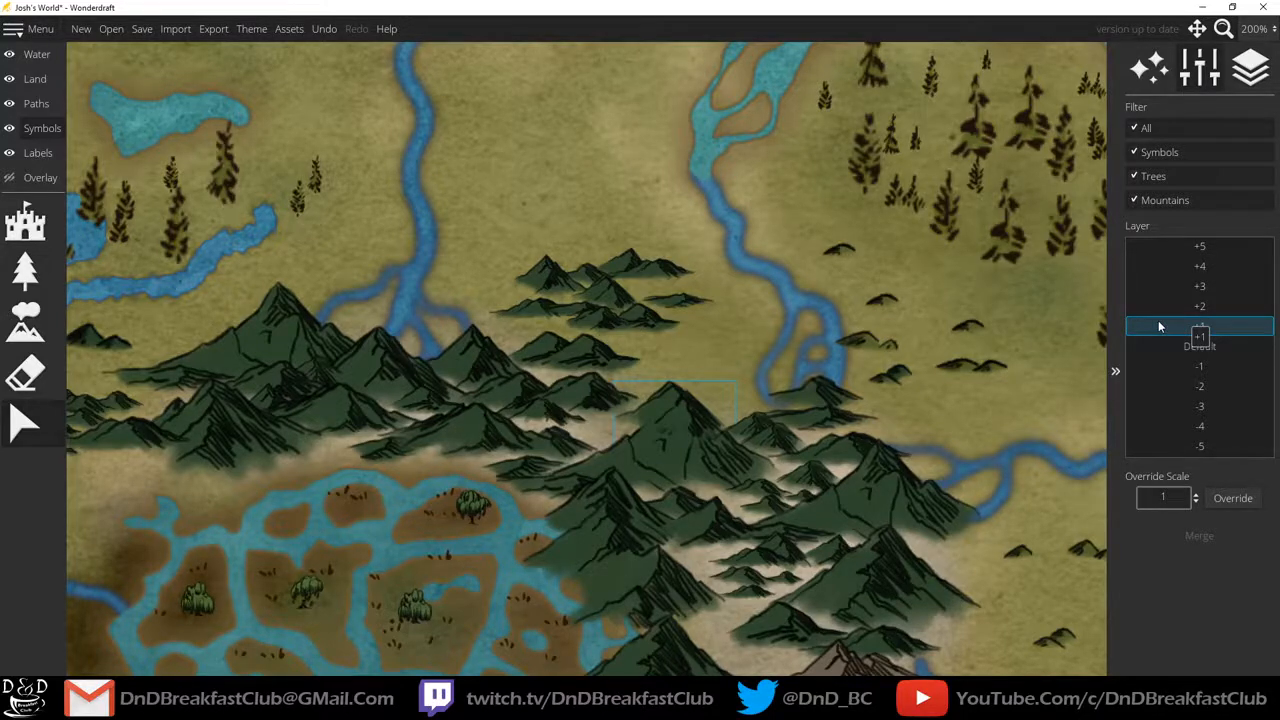
Place the wooden bridge symbol at scale 100 on the Default layer, just north of the raised mountain.
click(25, 222)
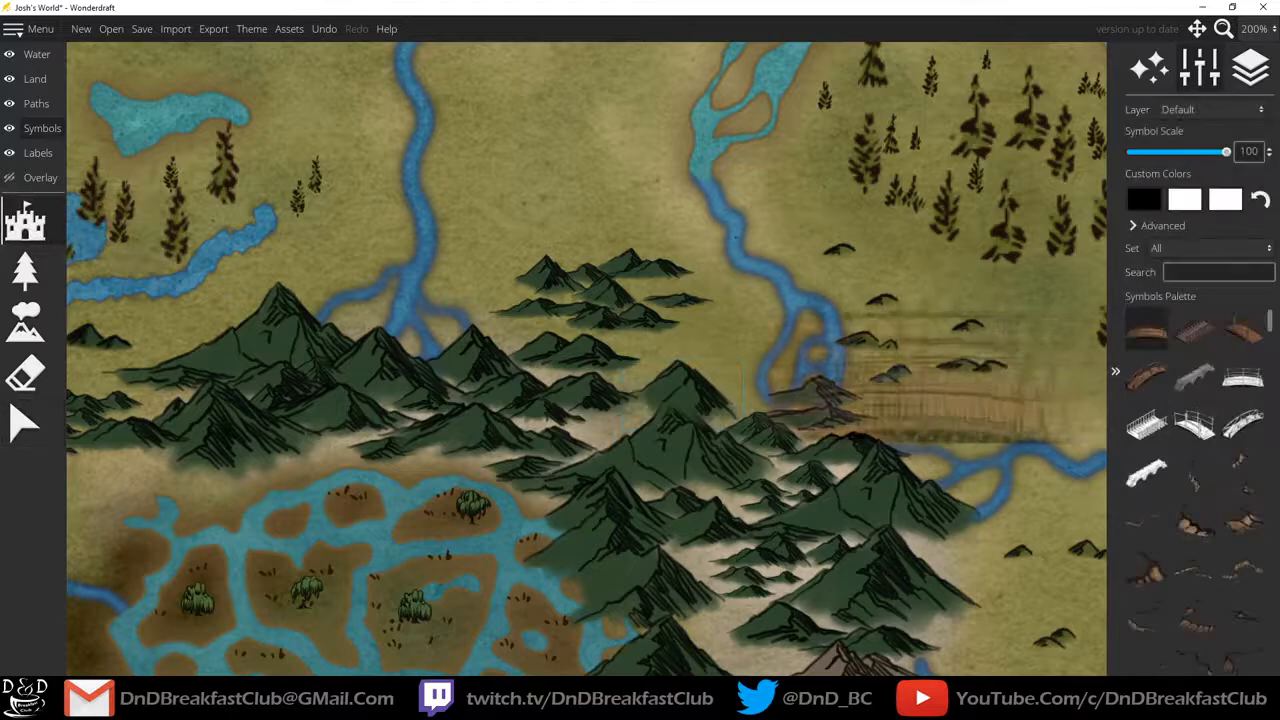
click(704, 349)
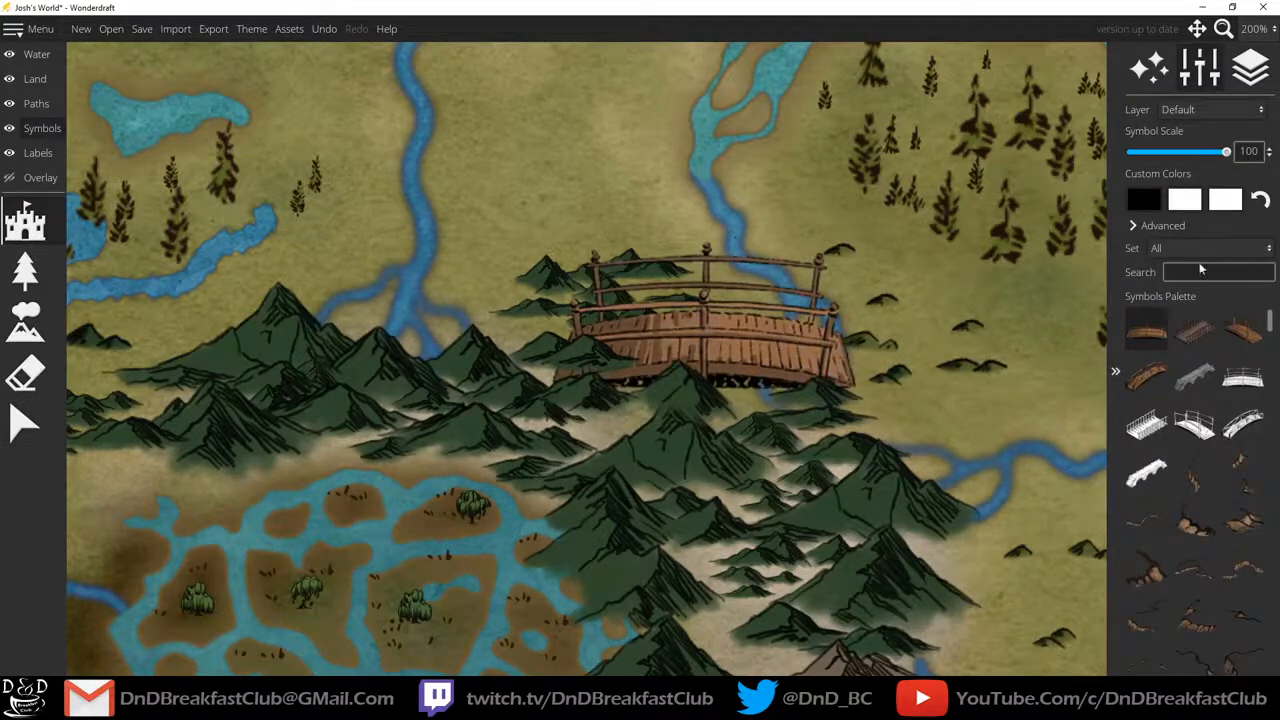
click(1251, 72)
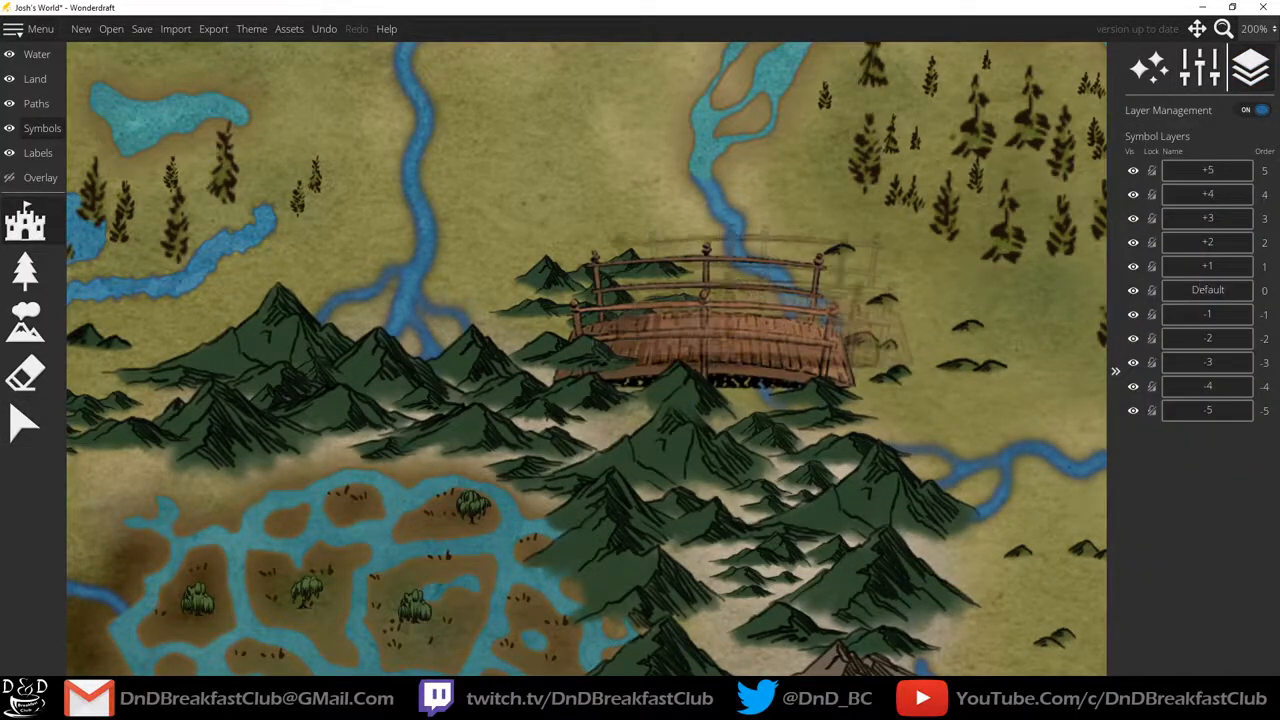
Try the bridge on layers +5, +1, +2 and +3, settling on layer +1, and shift it slightly southwest over the mountains.
click(38, 426)
click(706, 331)
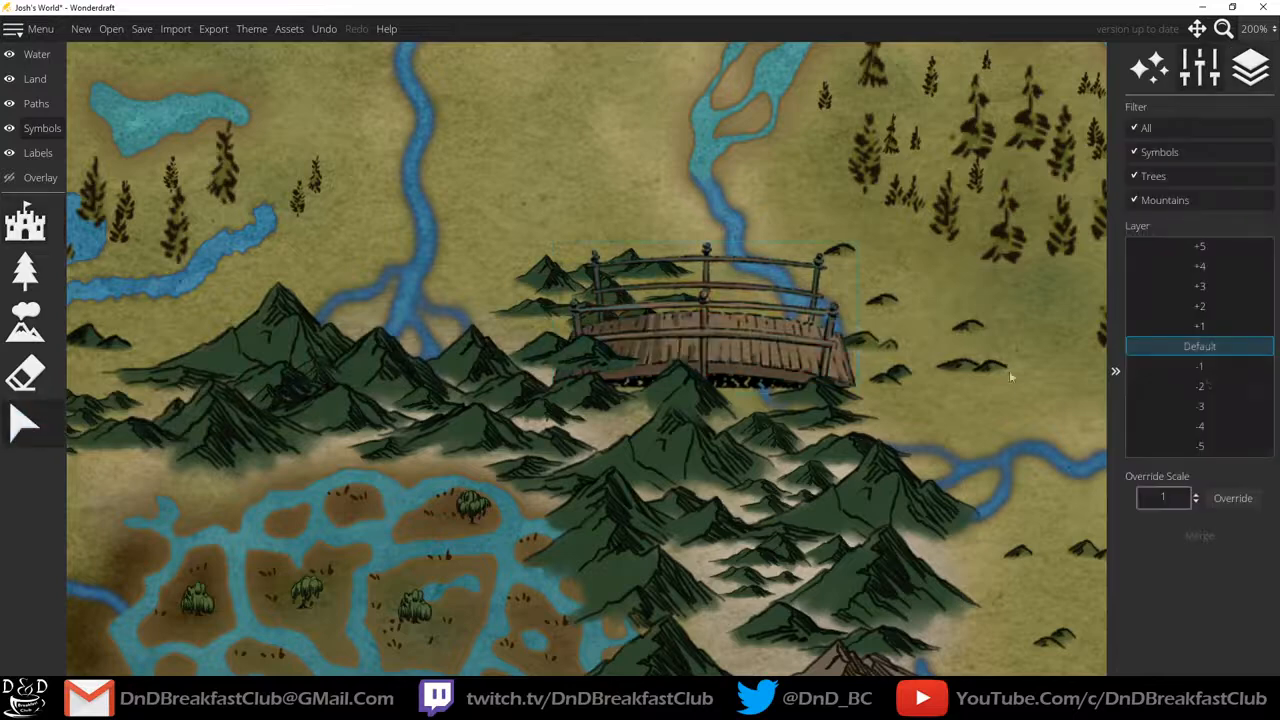
click(1203, 249)
click(1203, 328)
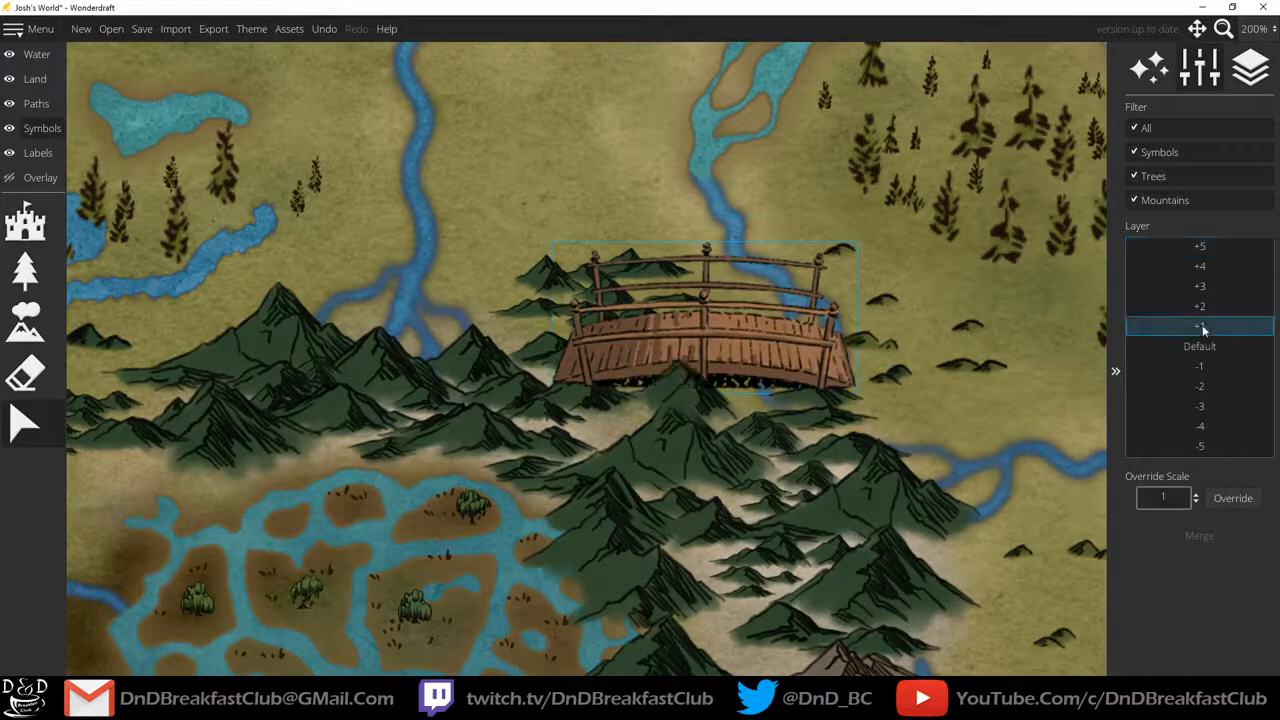
click(1203, 310)
click(1204, 290)
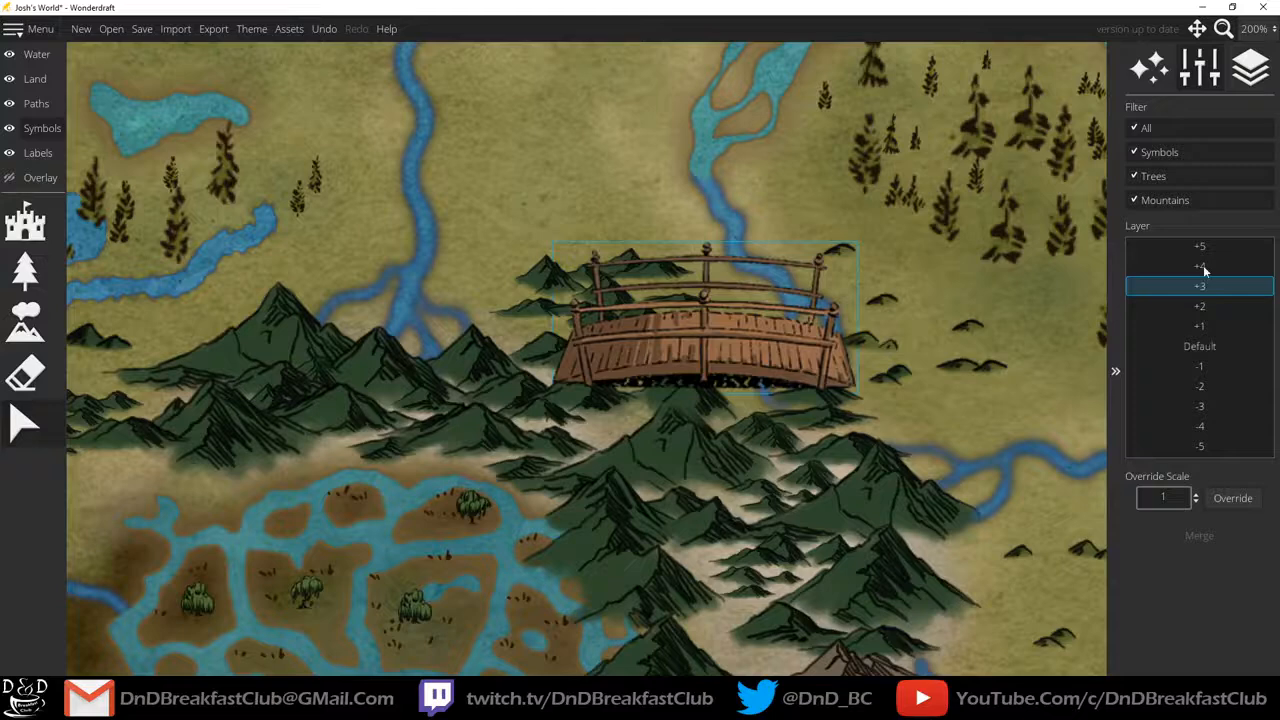
drag(734, 343, 735, 372)
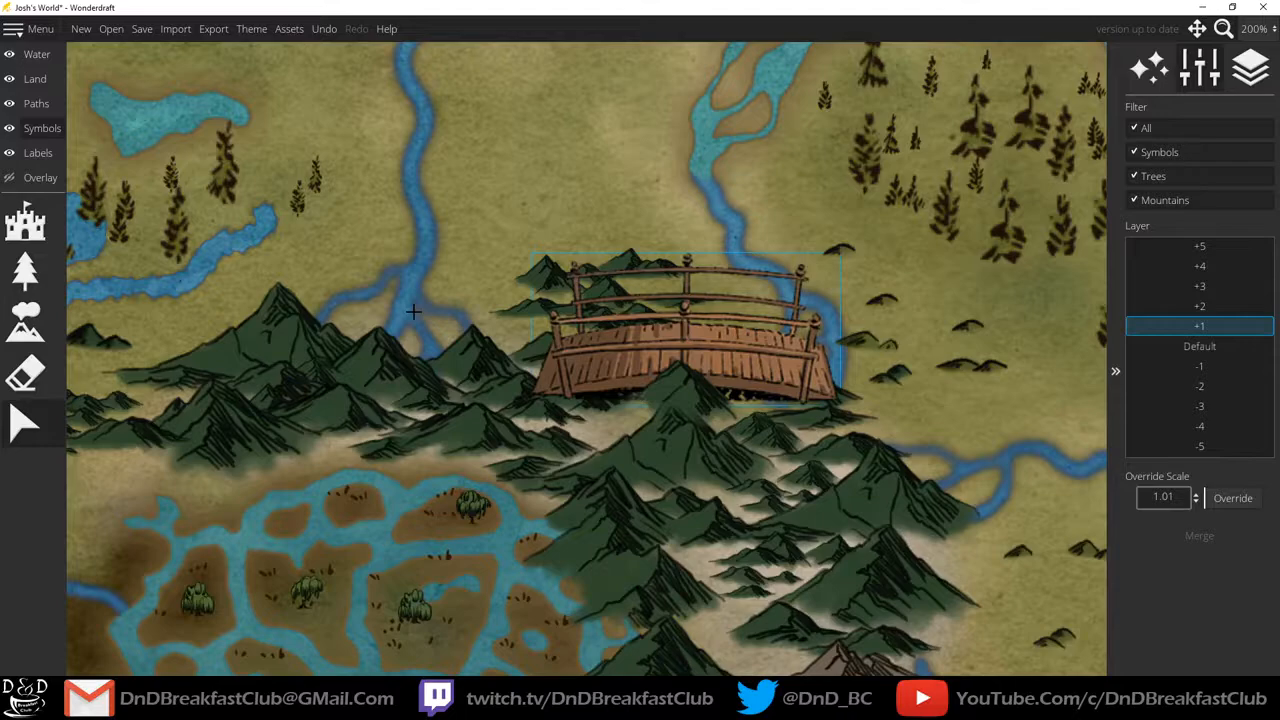
scroll(413, 312, down, 5)
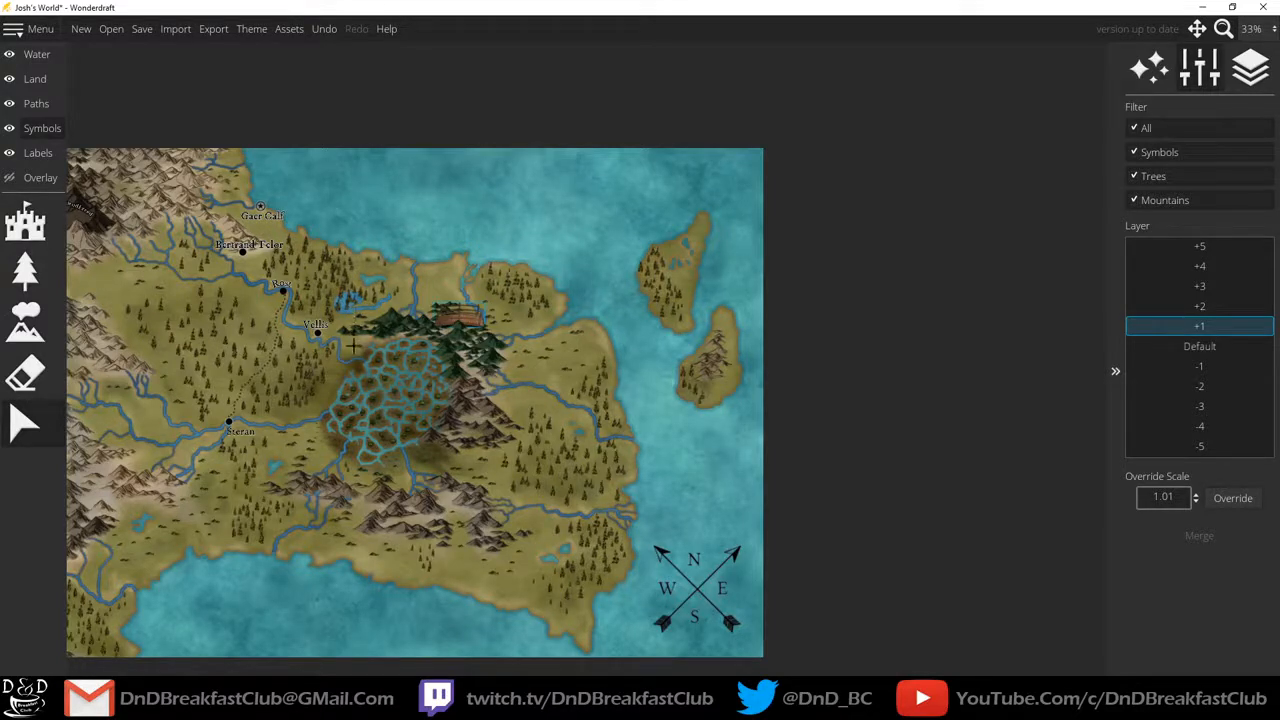
drag(306, 344, 587, 314)
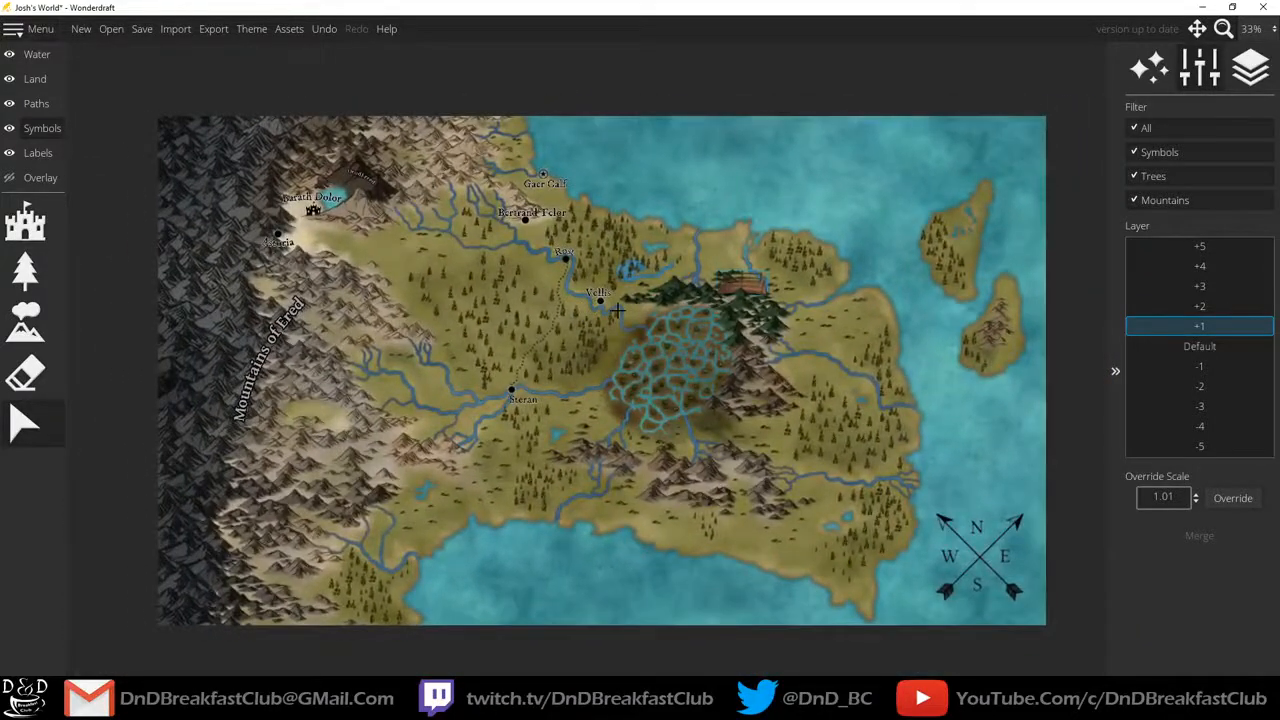
scroll(246, 327, up, 5)
scroll(246, 327, down, 6)
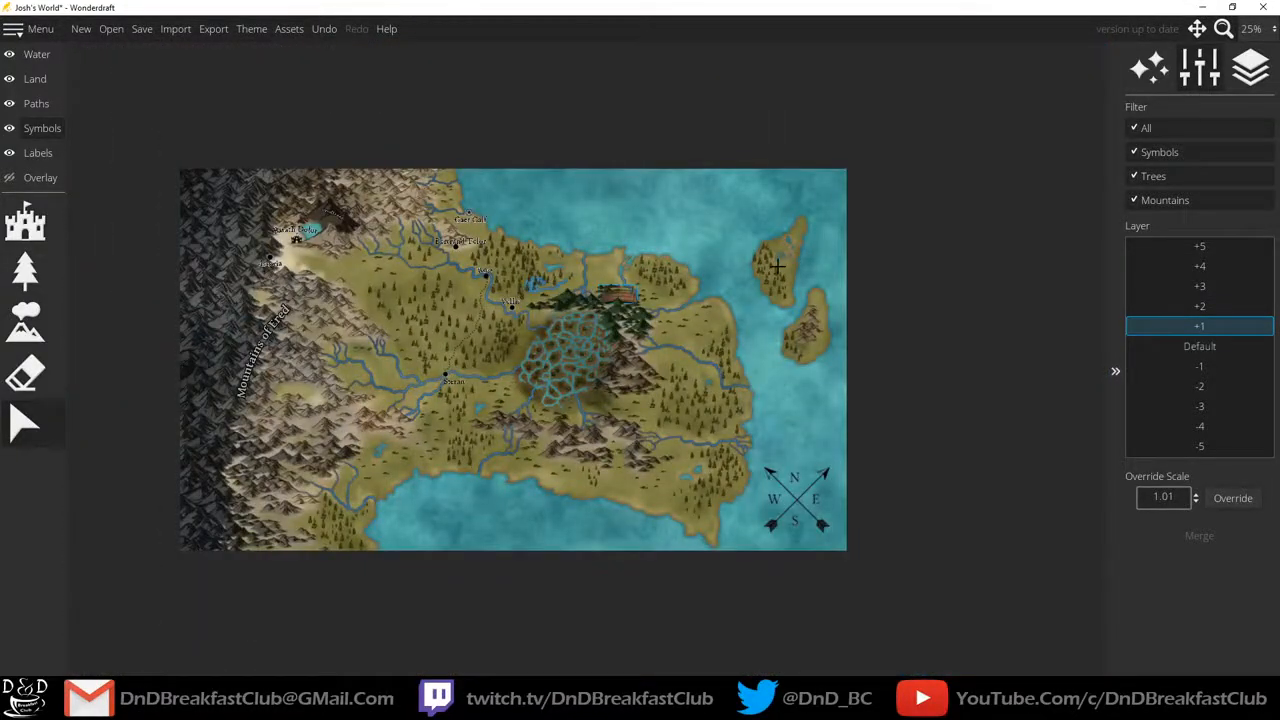
scroll(778, 265, up, 9)
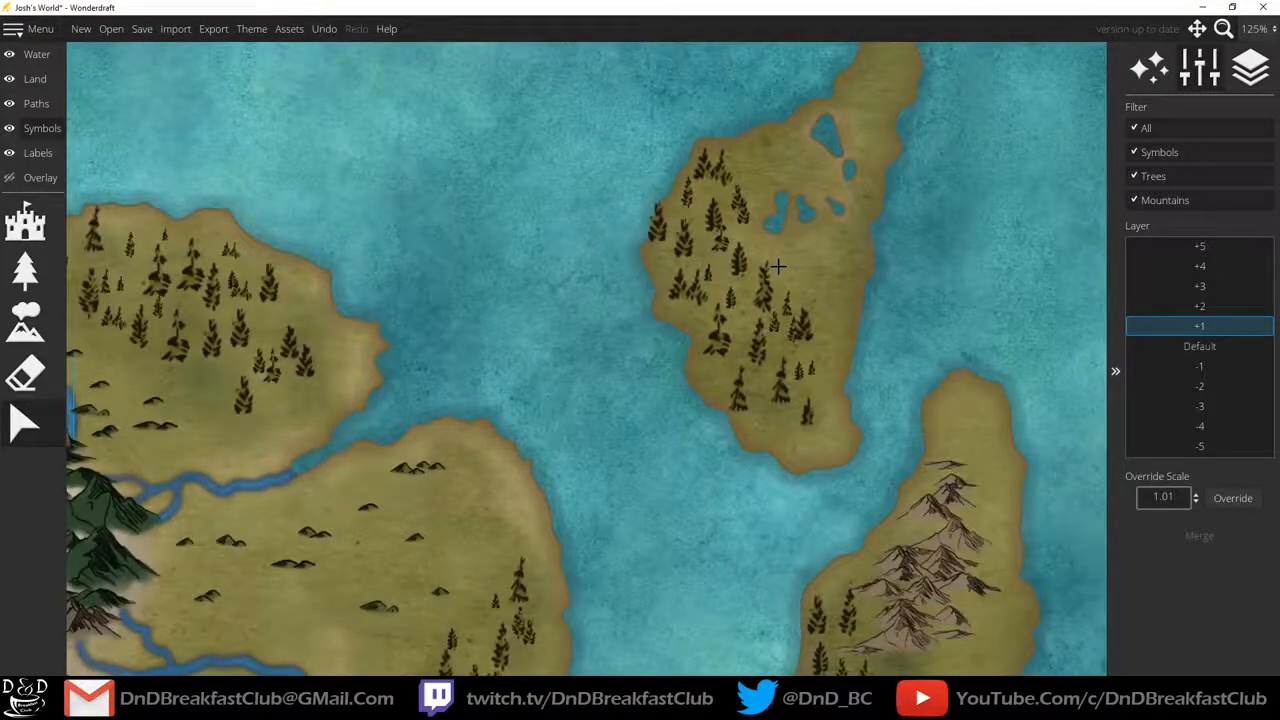
scroll(778, 265, down, 9)
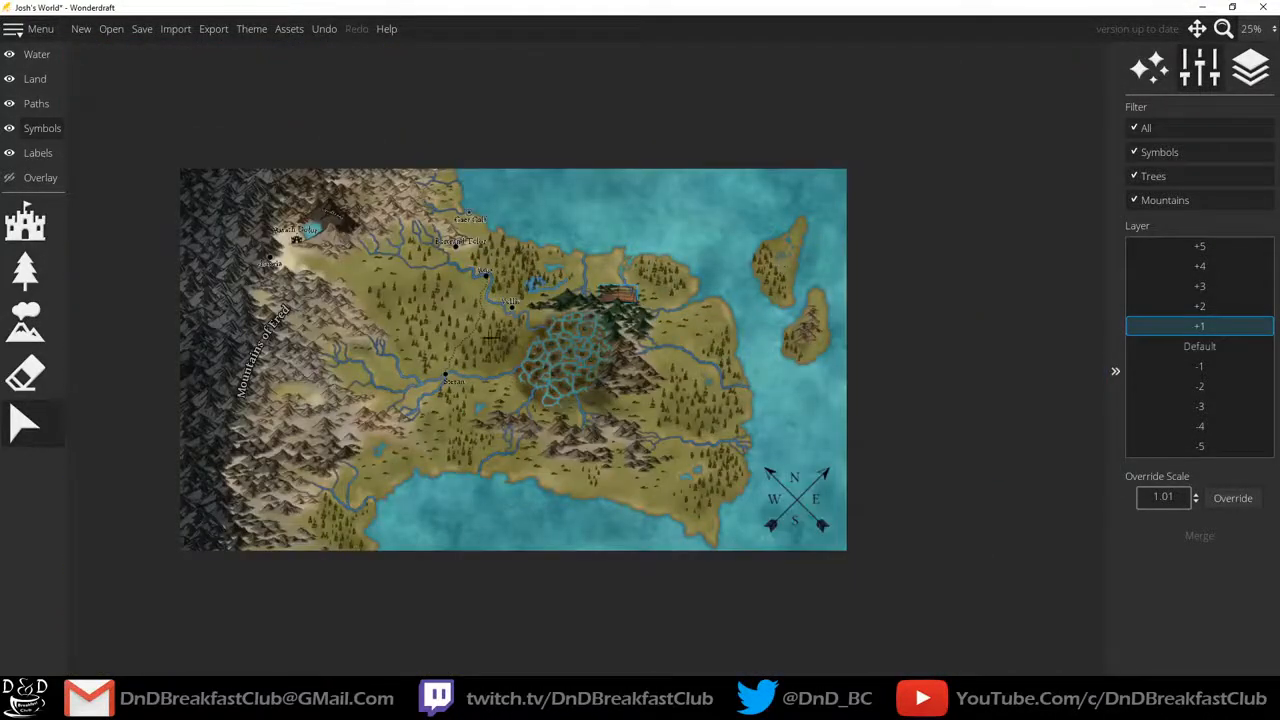
scroll(403, 346, up, 10)
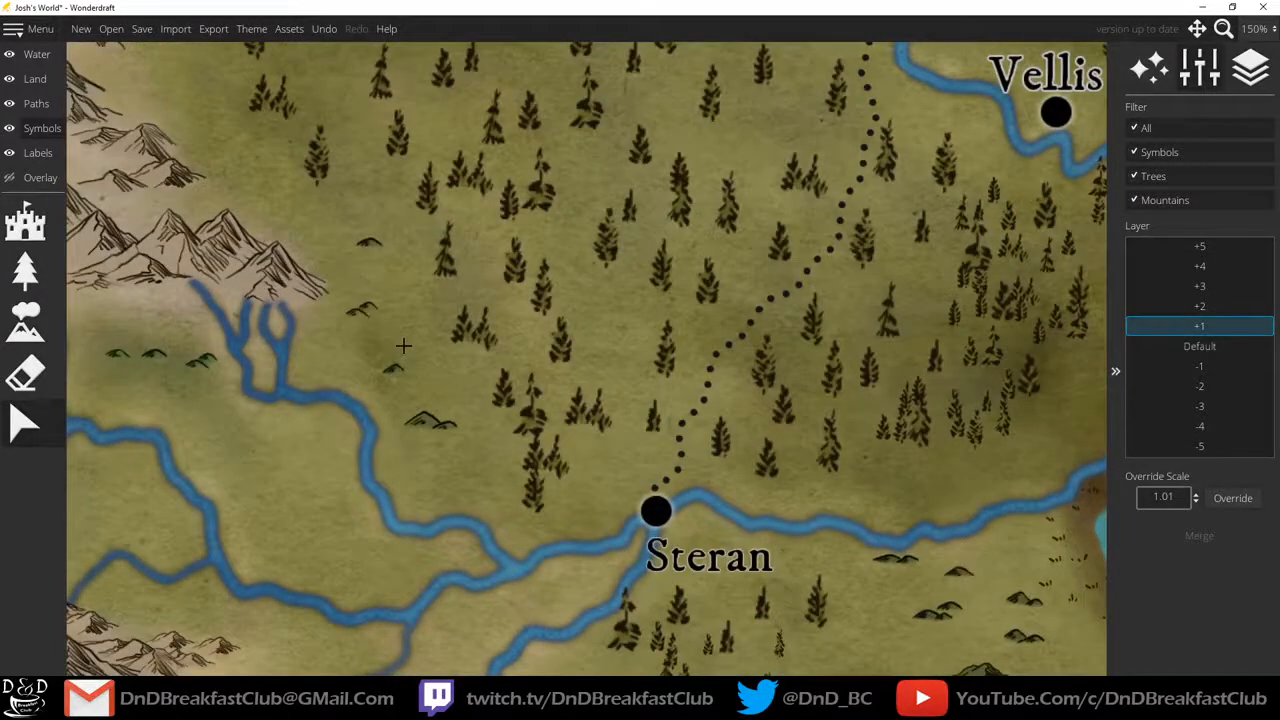
scroll(403, 346, down, 7)
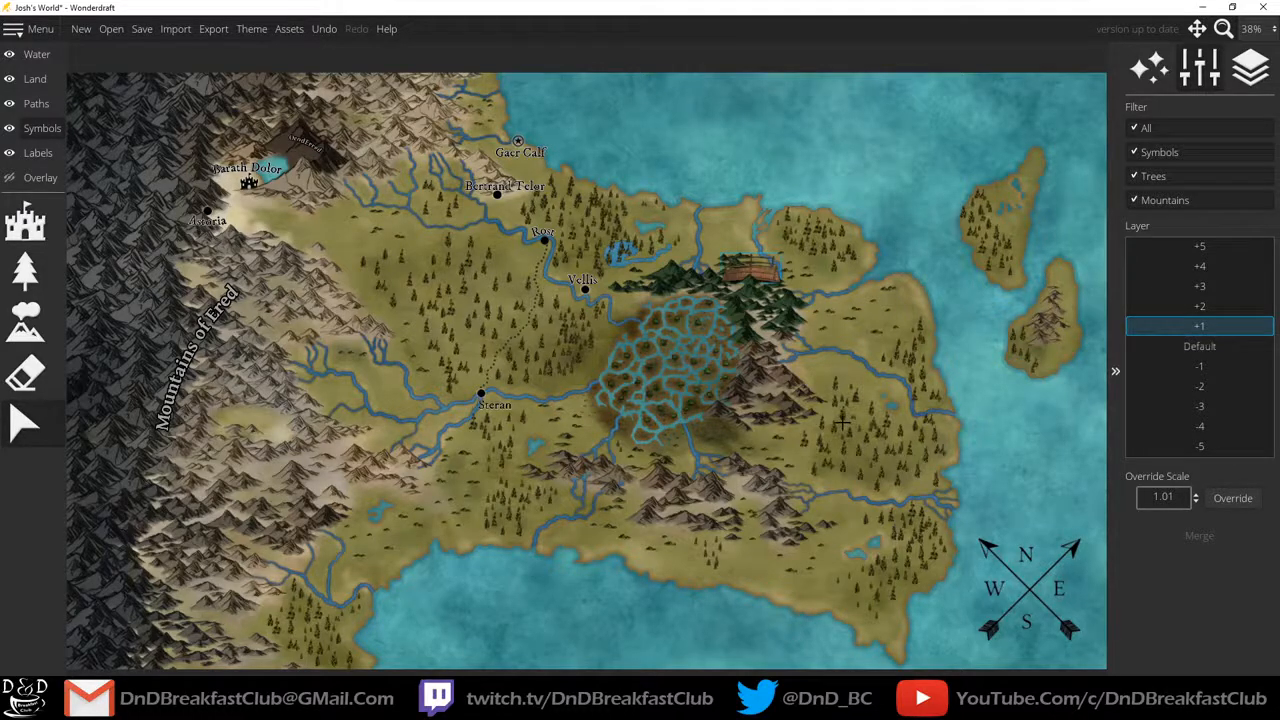
Open the preferences and review the general settings and the full list of hotkeys.
click(15, 38)
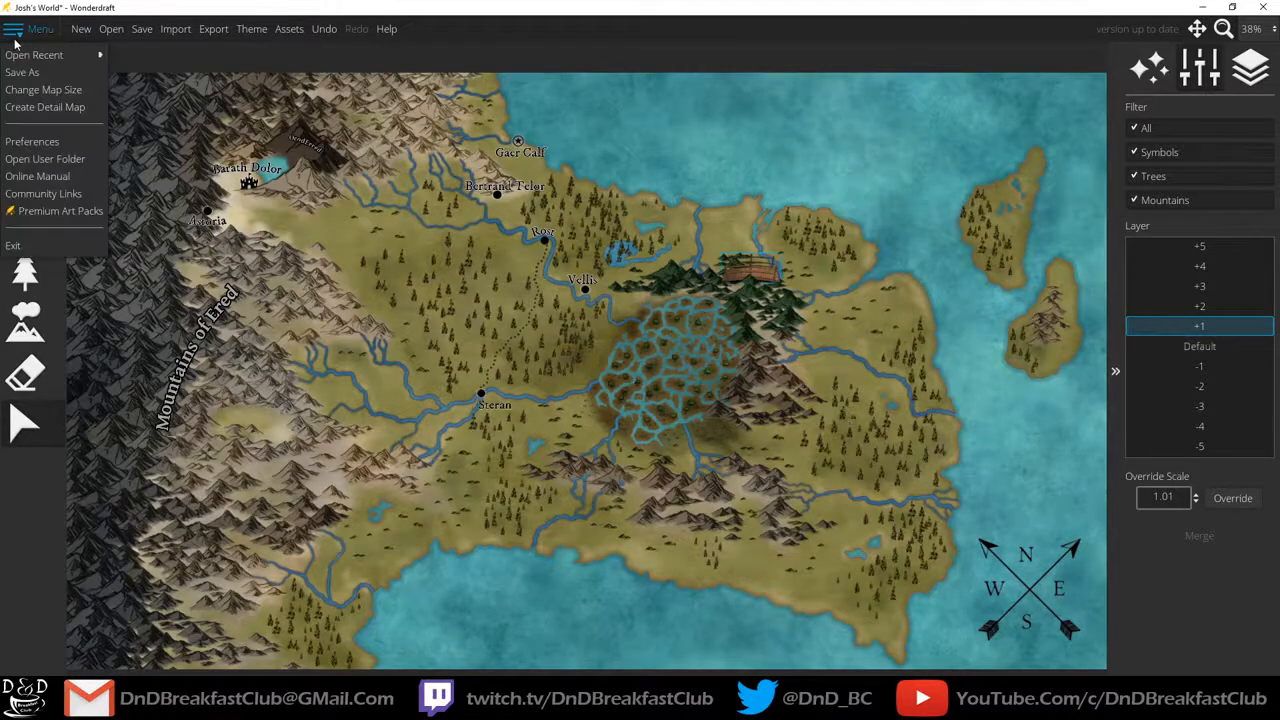
click(32, 141)
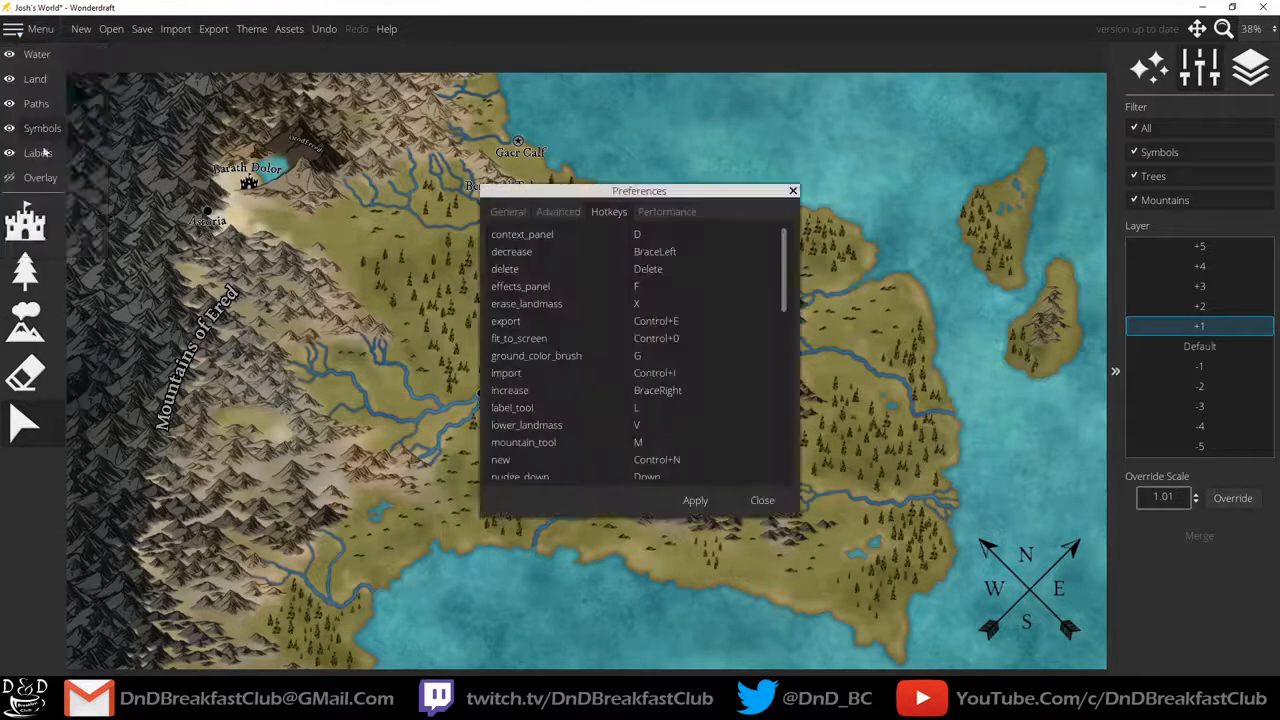
click(509, 213)
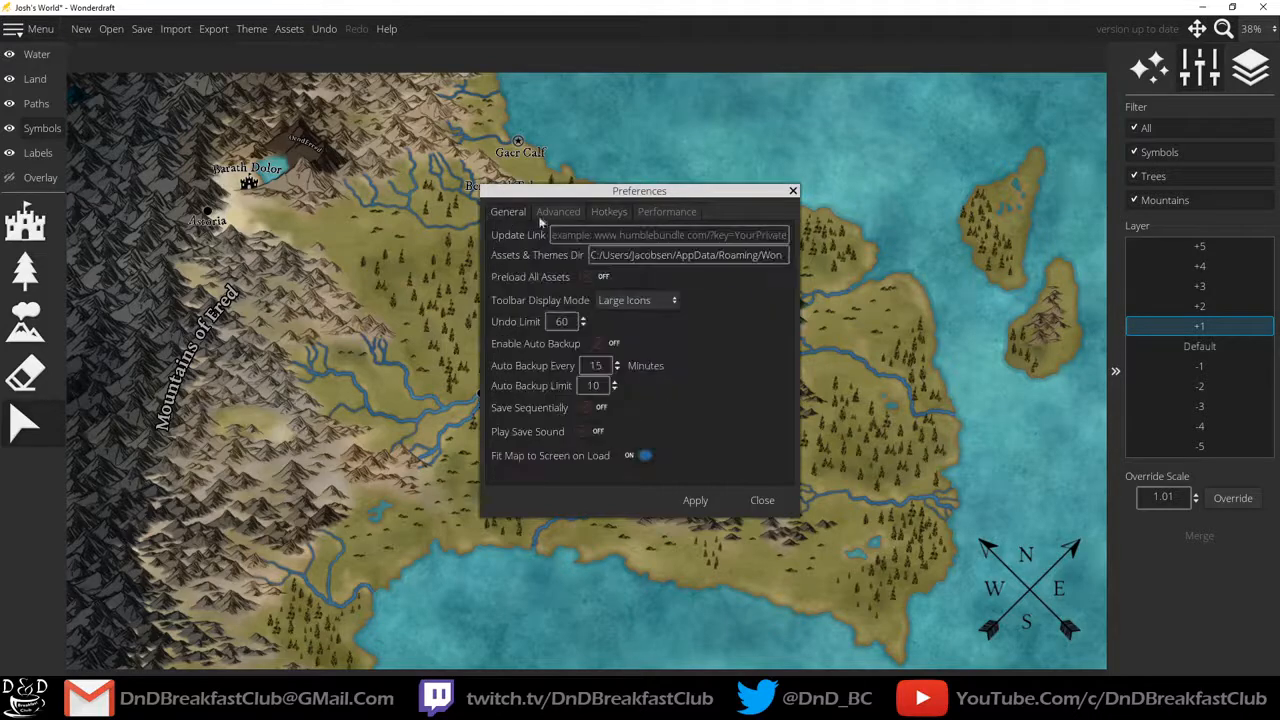
click(600, 213)
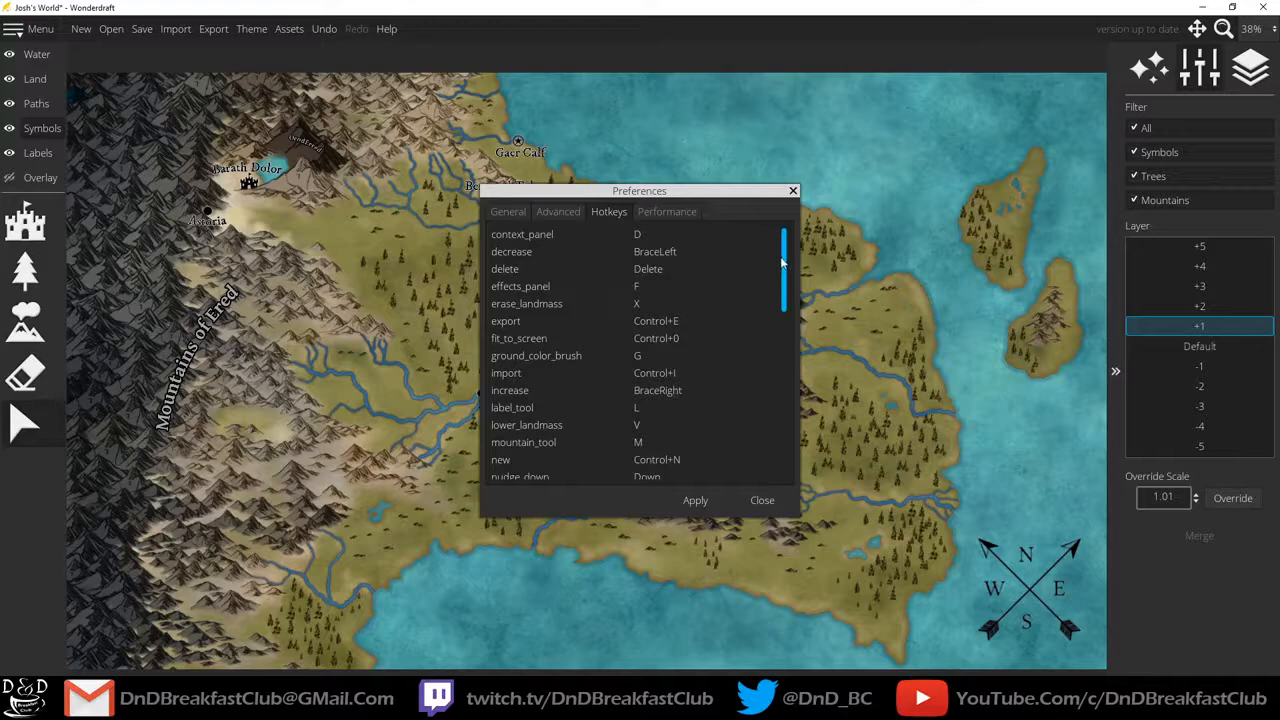
drag(785, 260, 785, 447)
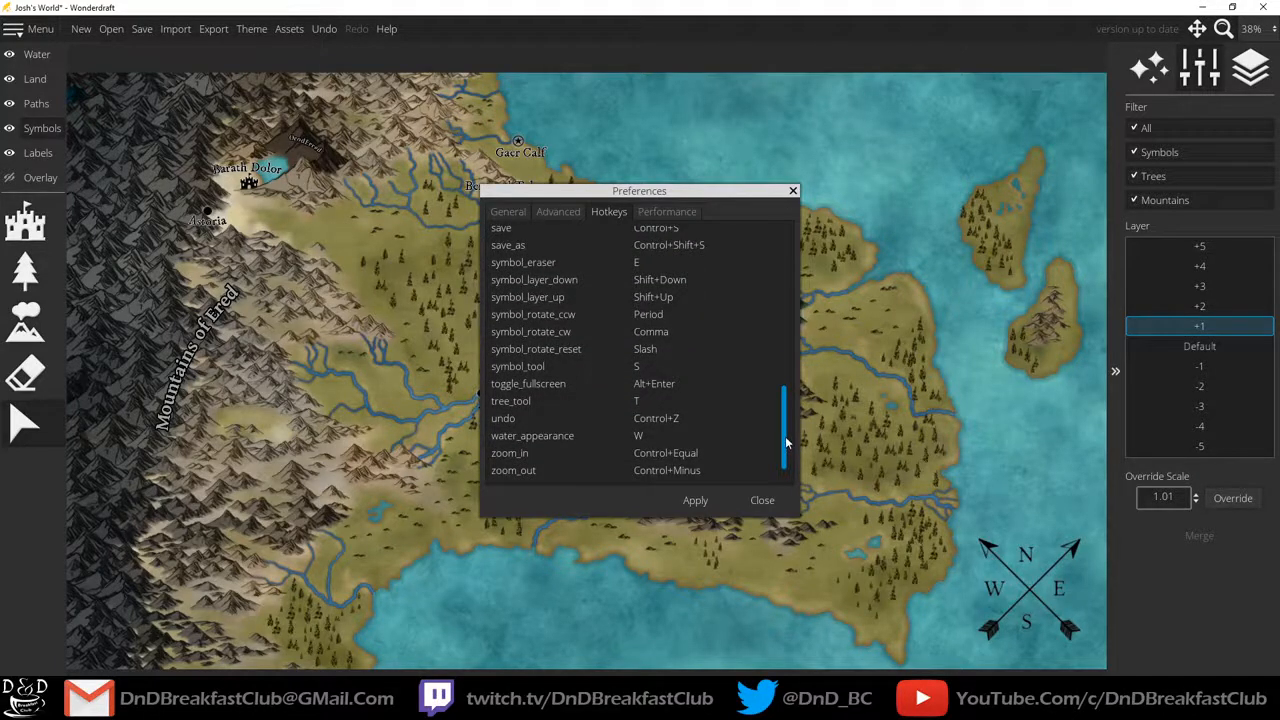
drag(786, 420, 787, 250)
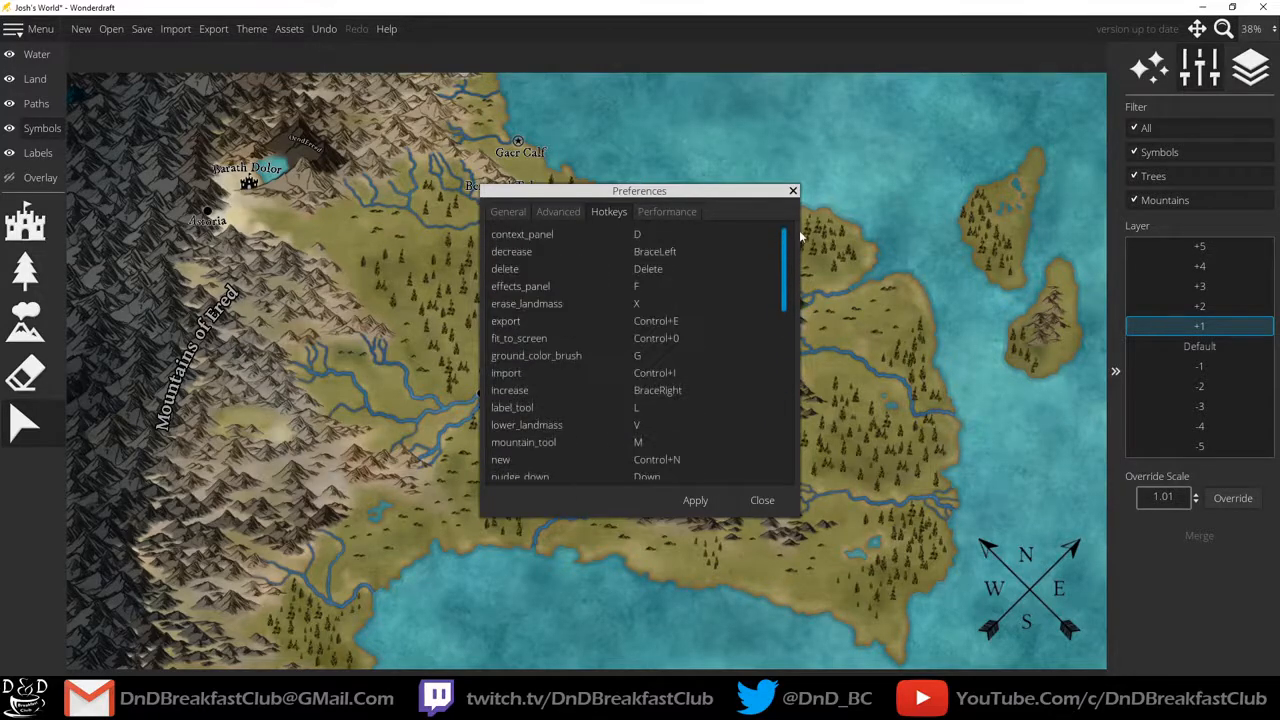
Reassign the fit_to_screen hotkey to Control+2, close the preferences, and test the hotkey on a zoomed-in map.
click(645, 340)
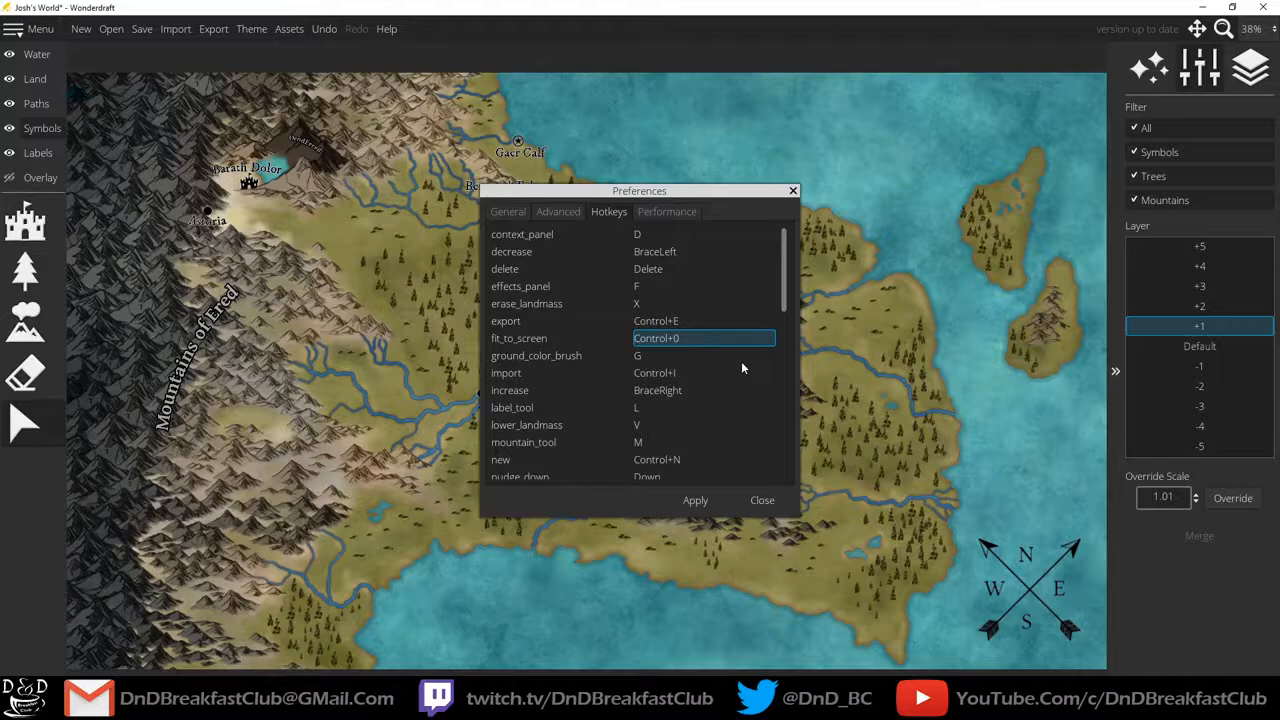
mouse_move(785, 277)
mouse_down()
mouse_move(790, 457)
mouse_move(786, 265)
mouse_up()
key(ctrl+2)
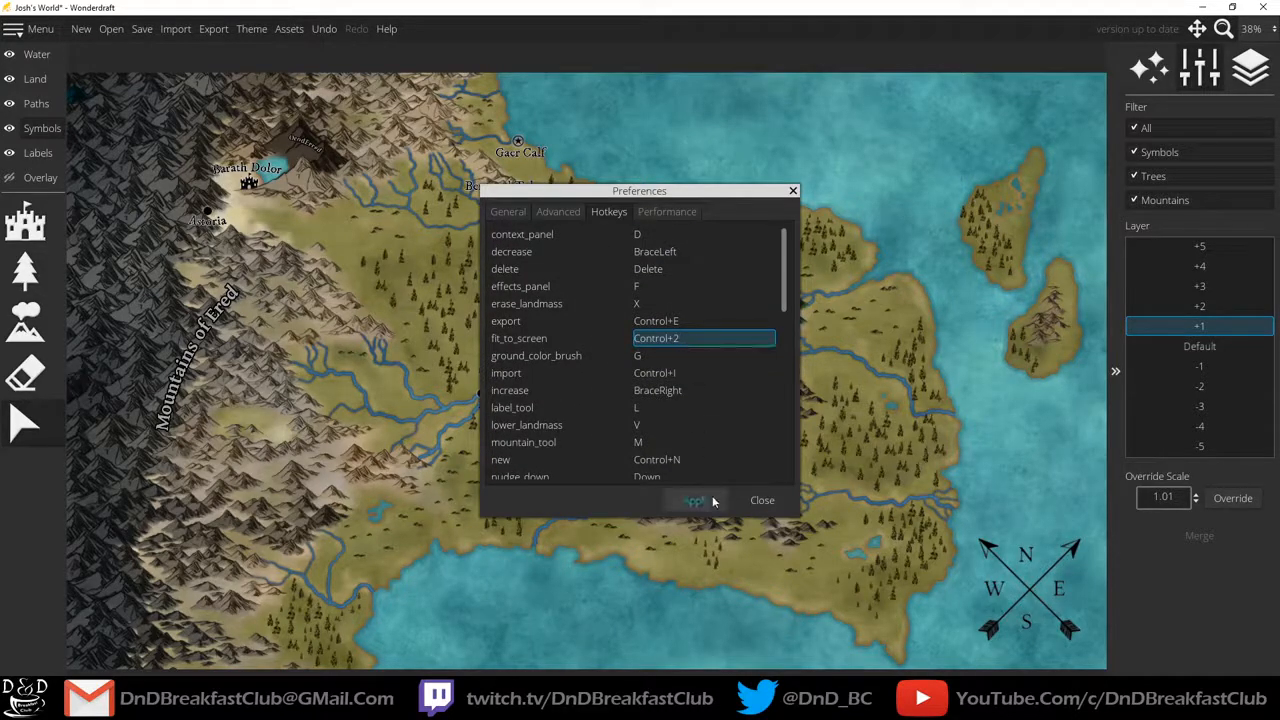
click(775, 504)
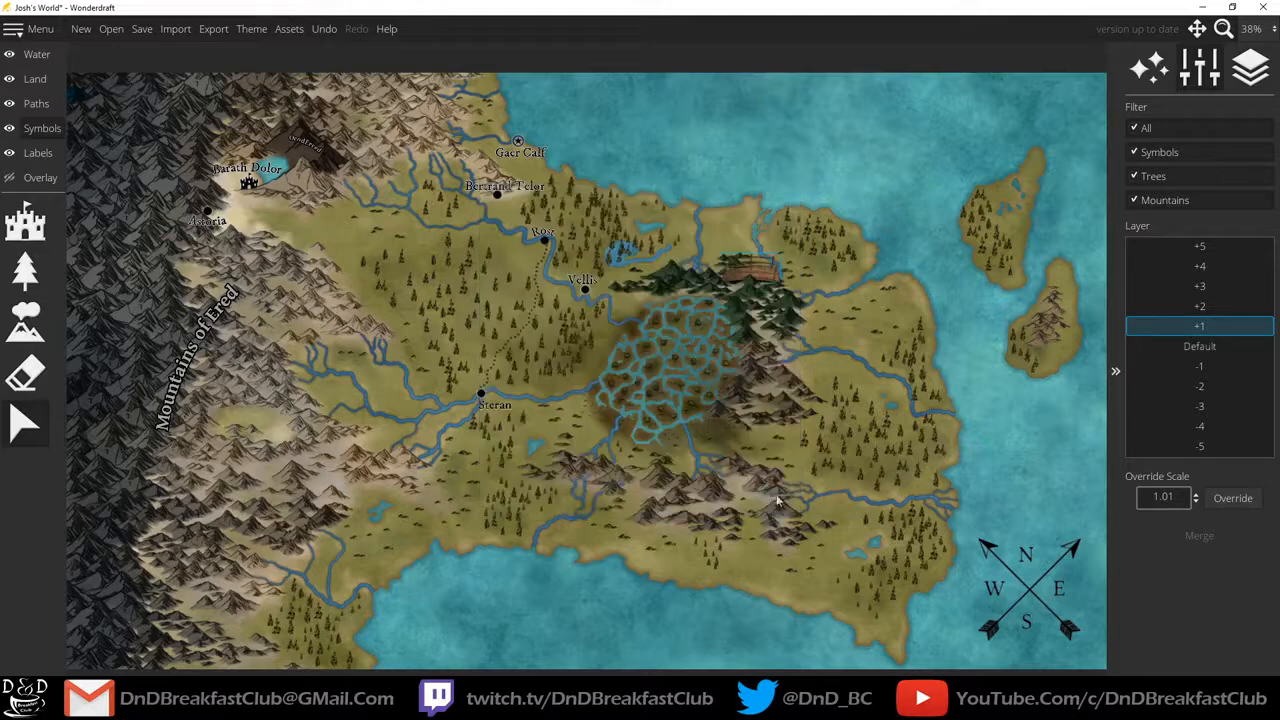
scroll(698, 414, up, 5)
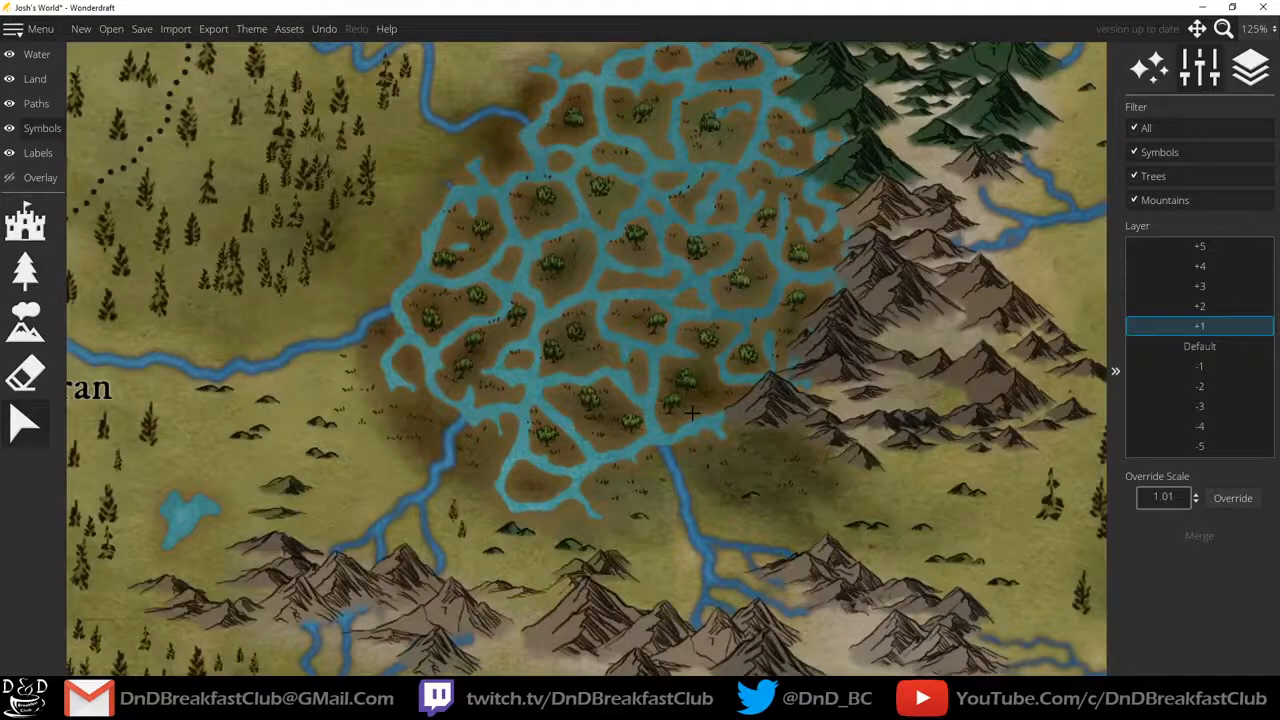
key(ctrl+2)
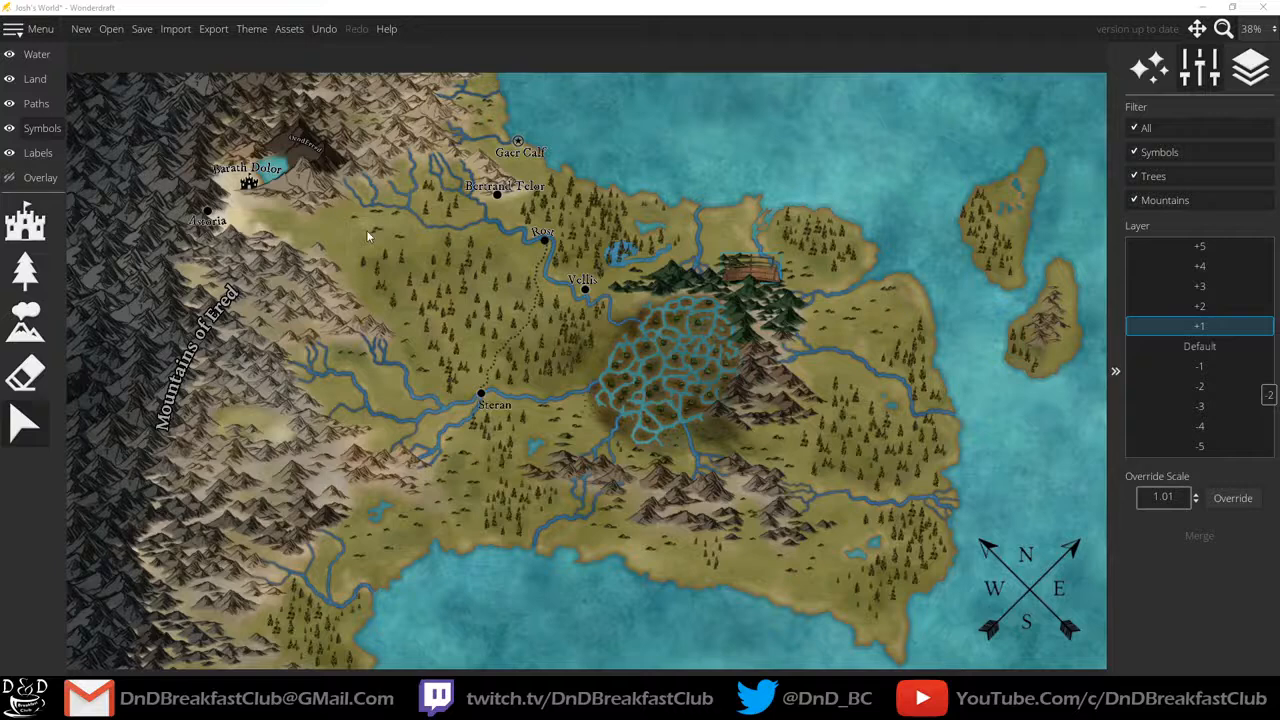
Enlarge the map canvas with a width of 10000 px, keeping the aspect ratio and leaving Scale Map off.
click(33, 29)
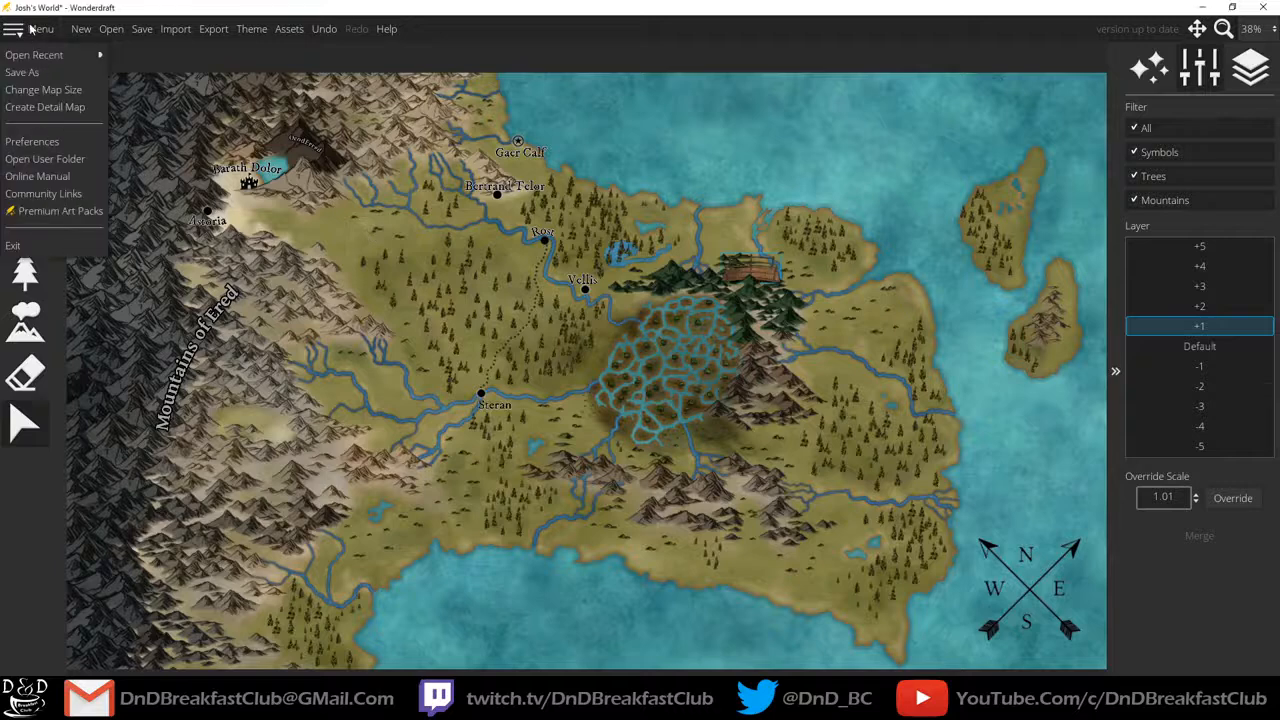
click(51, 90)
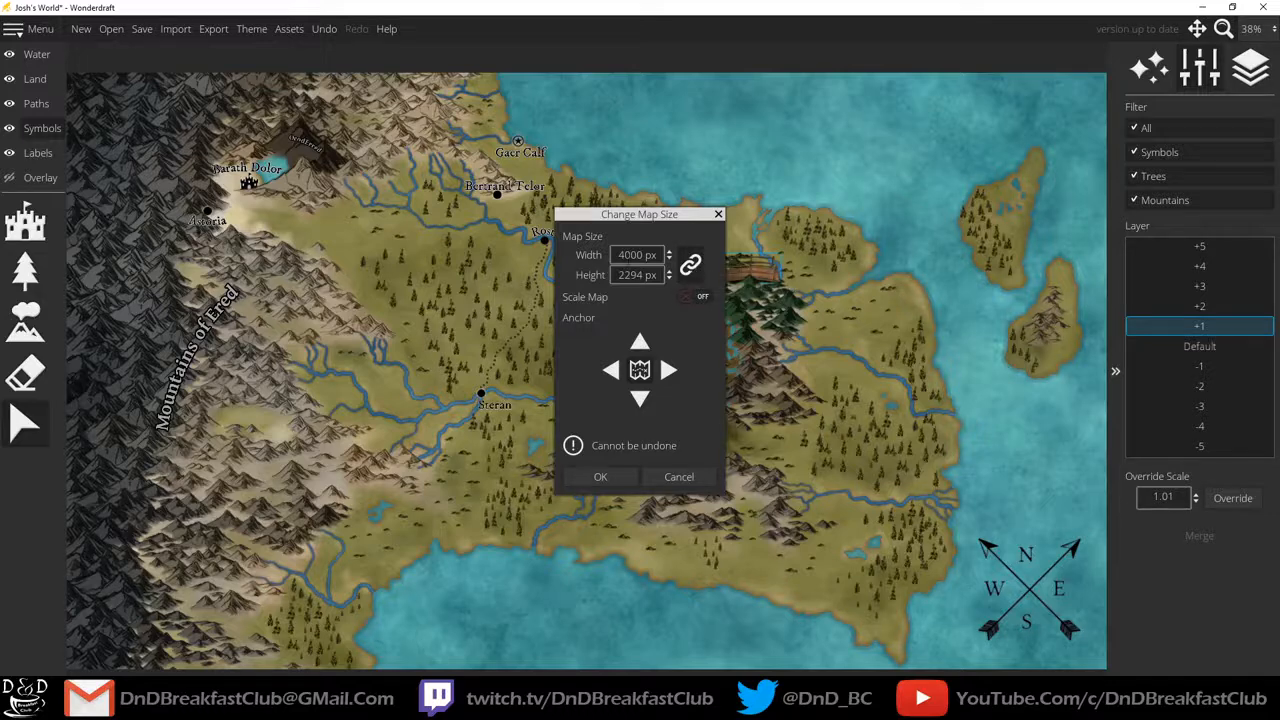
drag(622, 256, 698, 268)
text(888)
key(BackSpace)
key(BackSpace)
key(BackSpace)
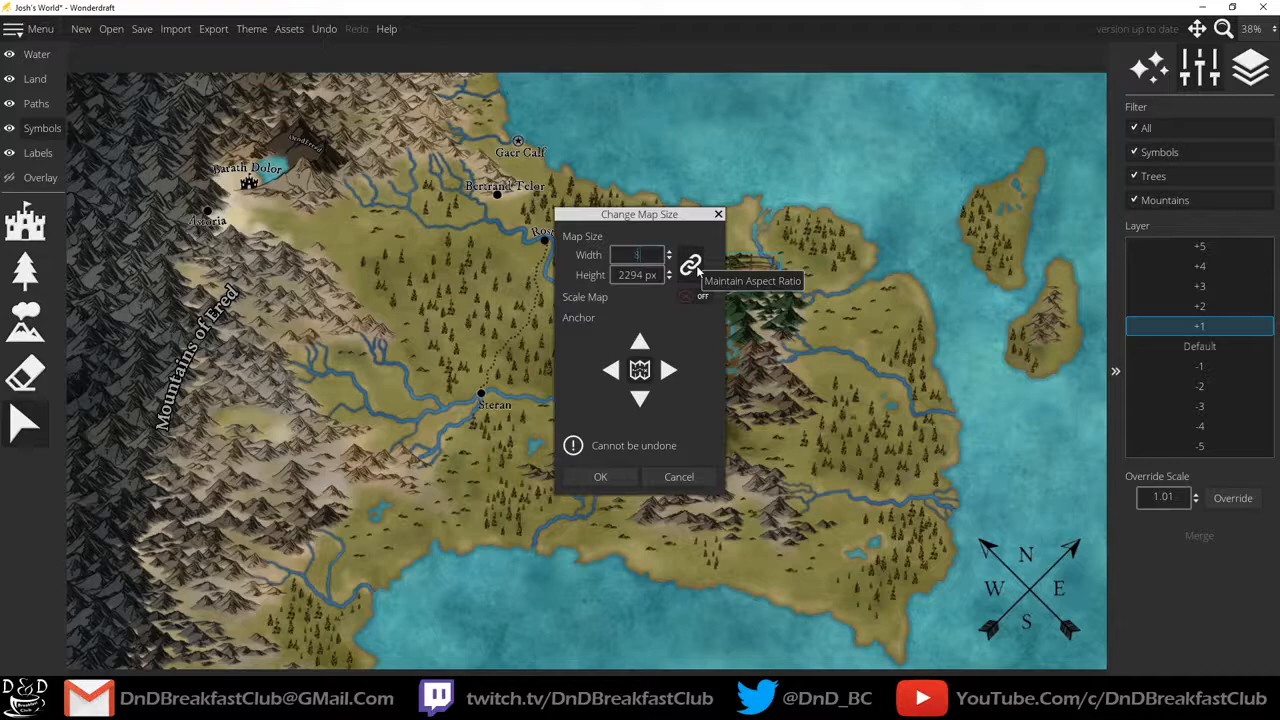
text(10000)
key(Return)
click(605, 477)
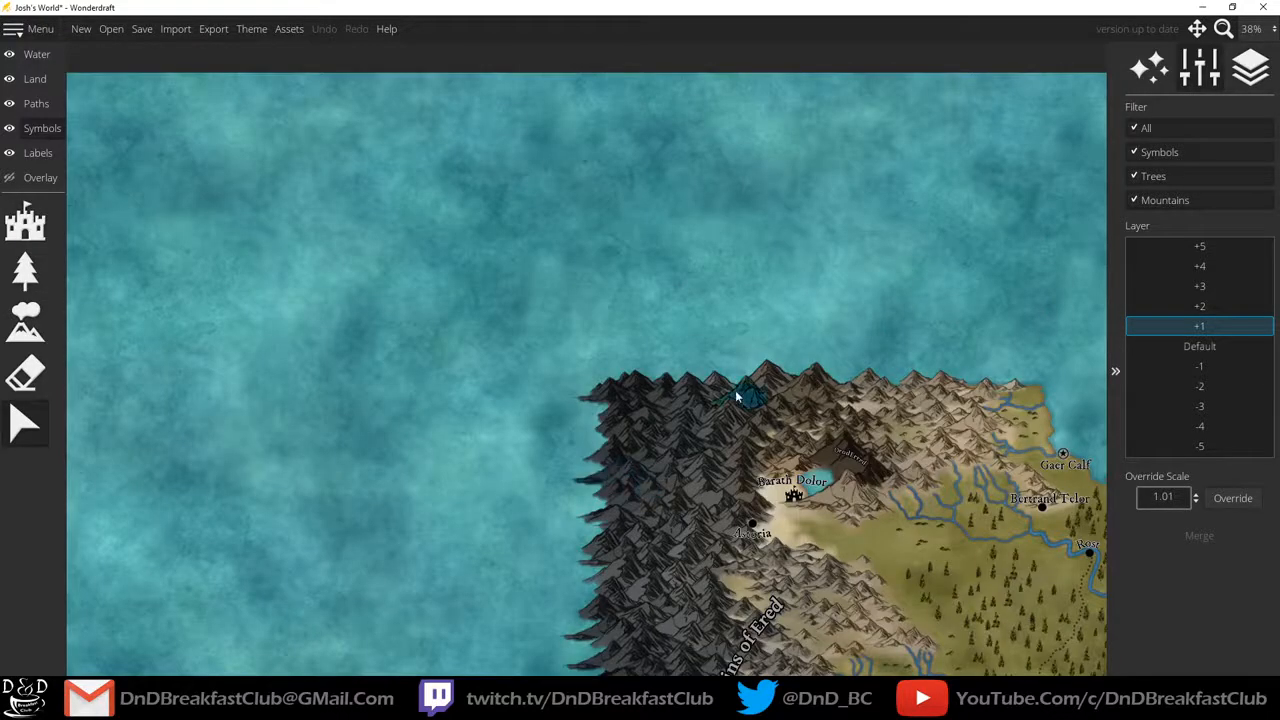
Inspect the enlarged canvas, try an undo, then discard the changes and open 2020 Tutorial.wonderdraft_map.
drag(830, 343, 480, 94)
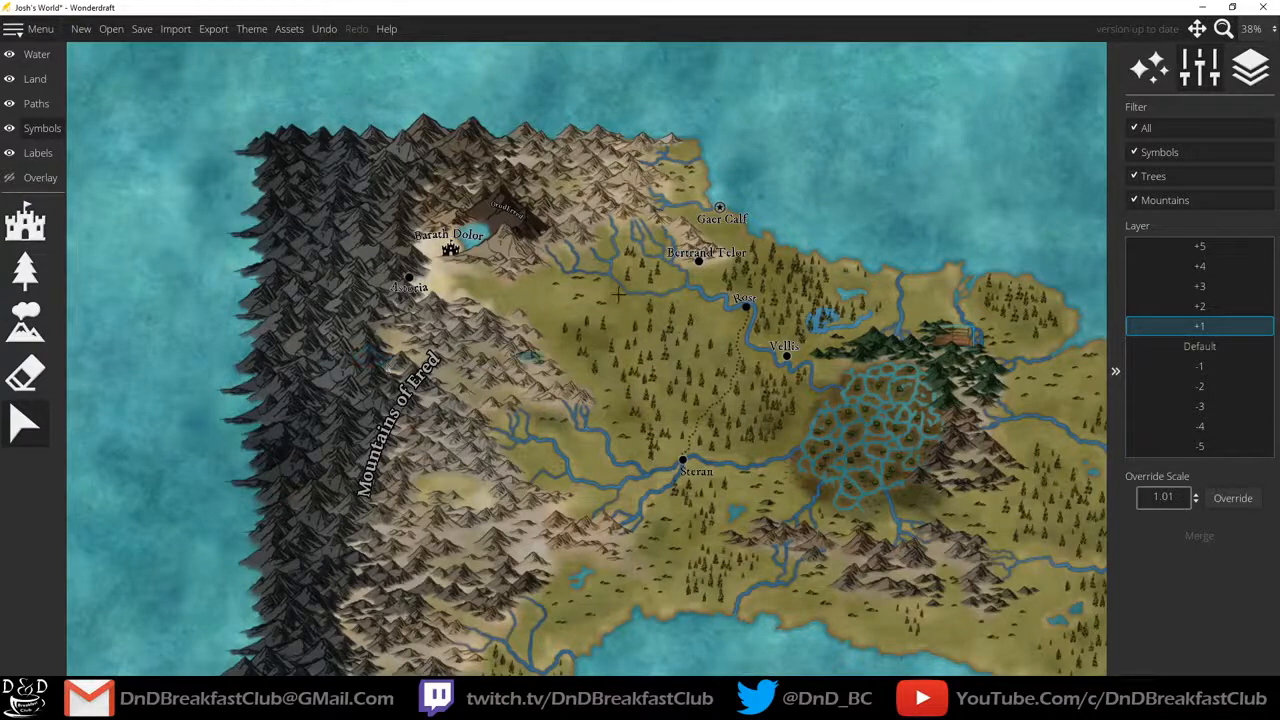
click(760, 232)
scroll(760, 232, down, 5)
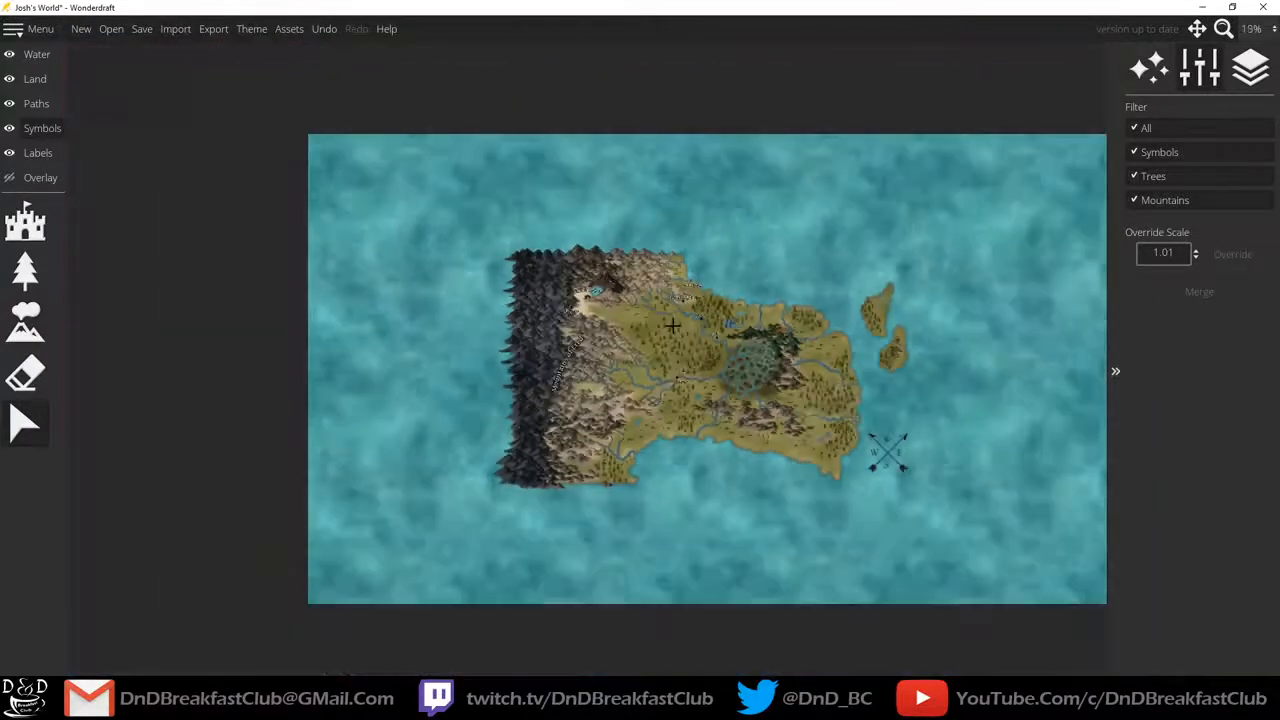
key(ctrl+z)
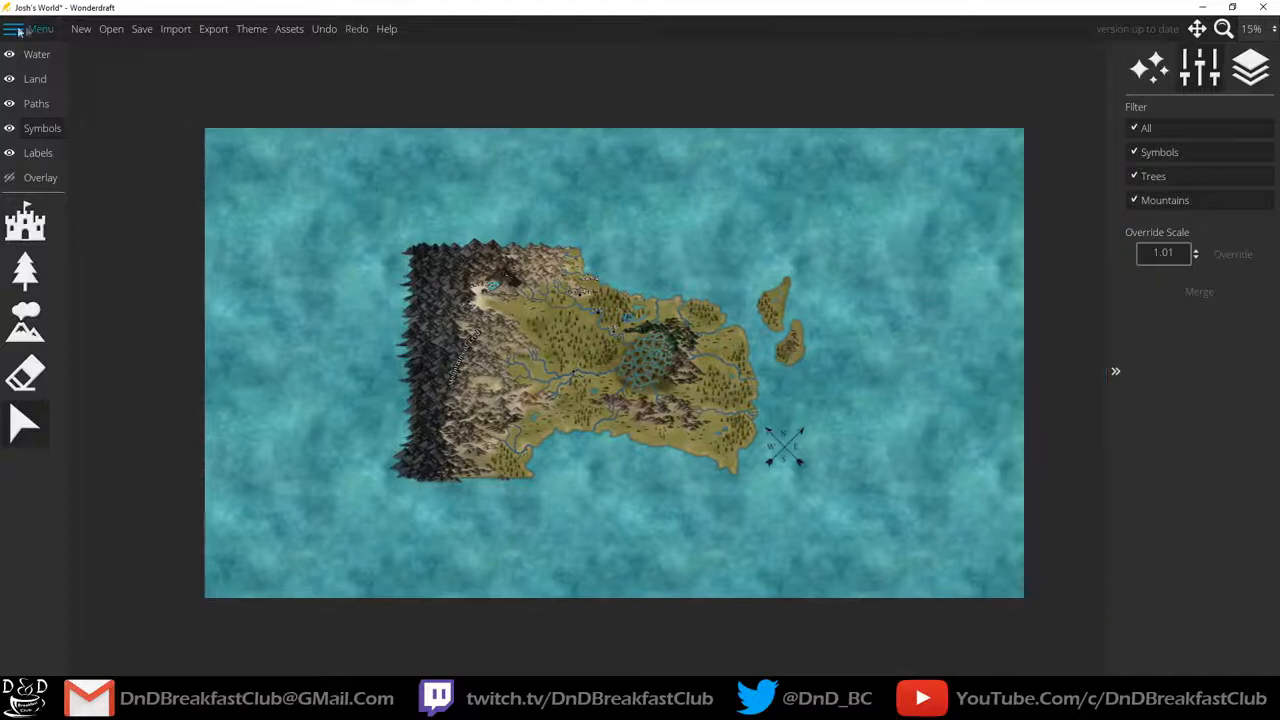
click(111, 29)
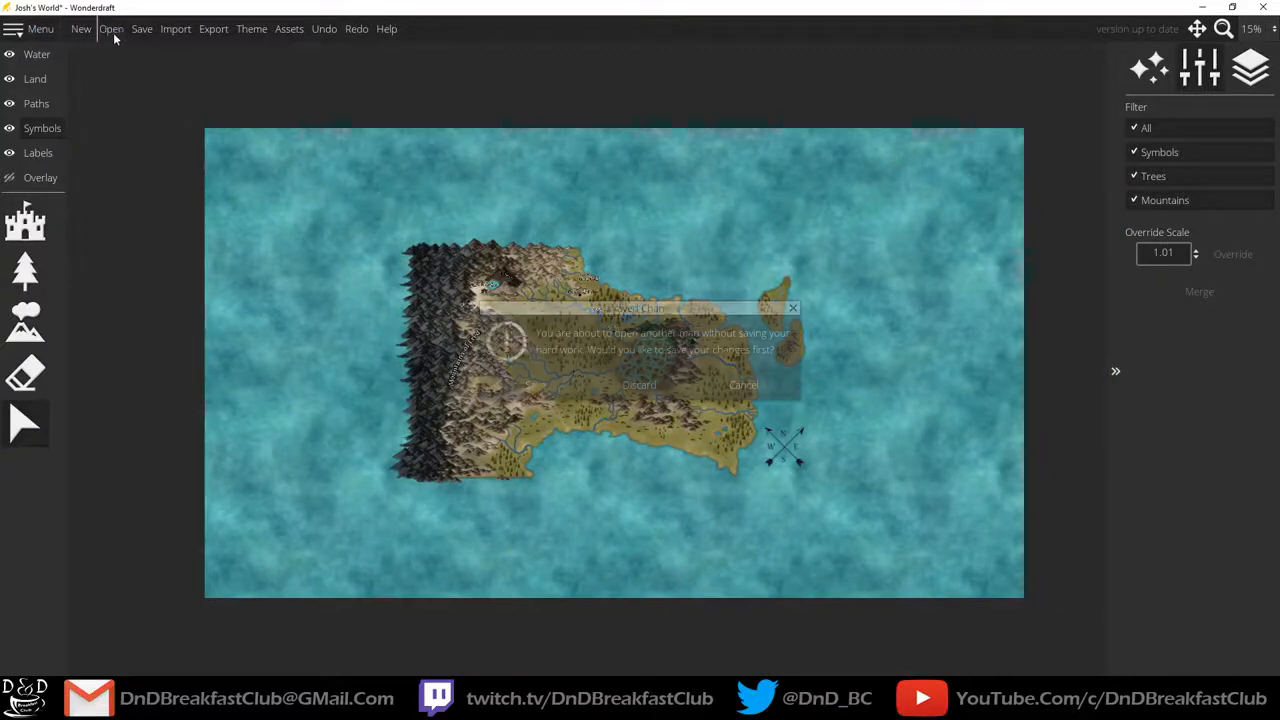
click(620, 387)
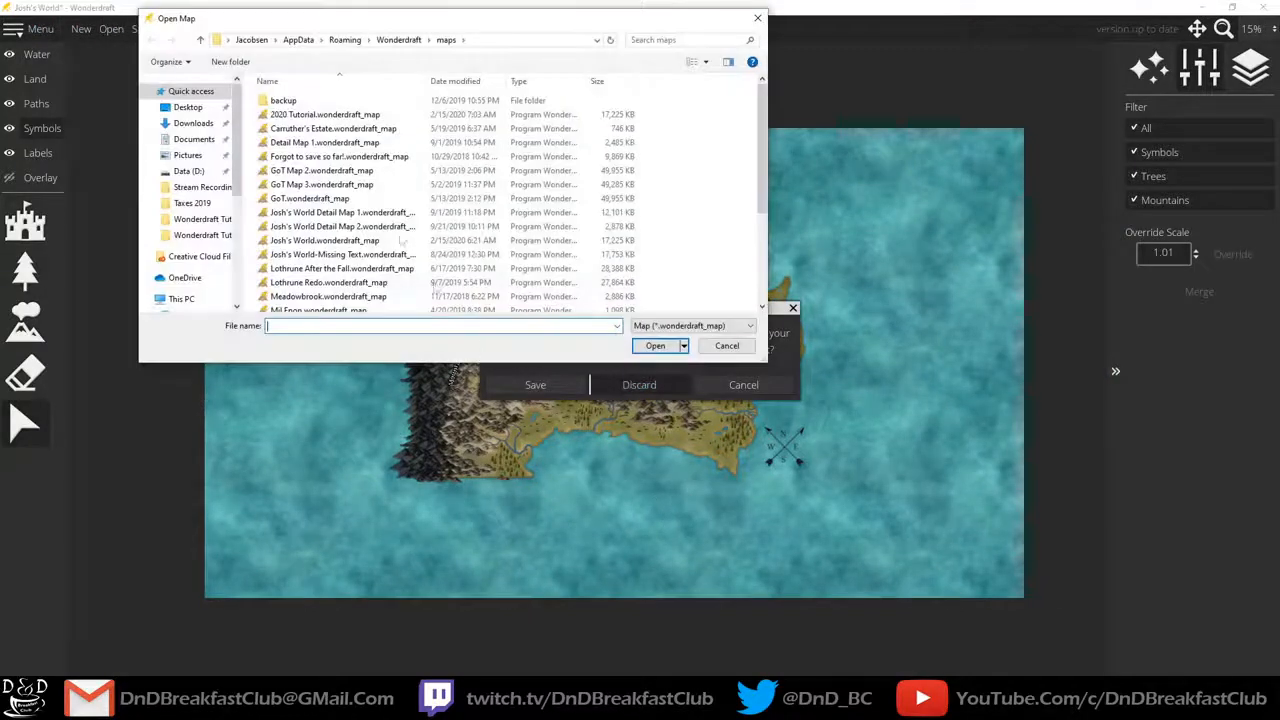
click(328, 116)
click(656, 347)
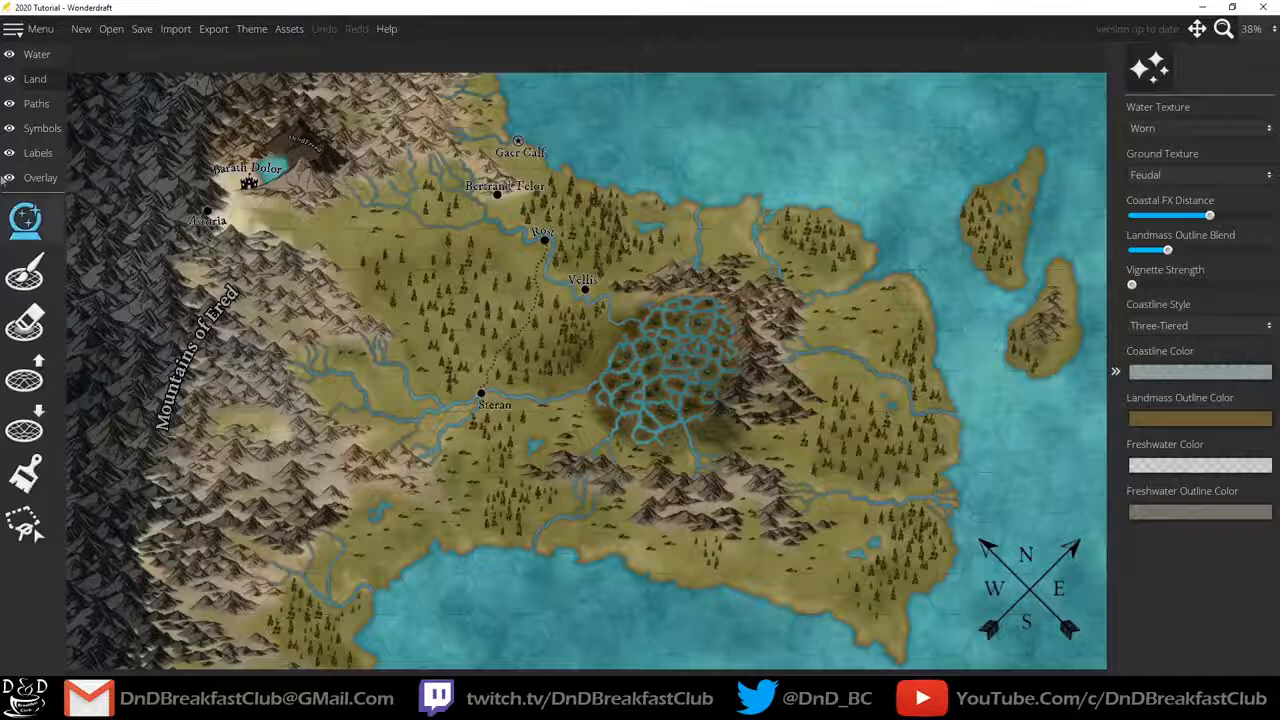
Resize the map to 8192 px wide with proportional height and Scale Map turned on.
click(13, 30)
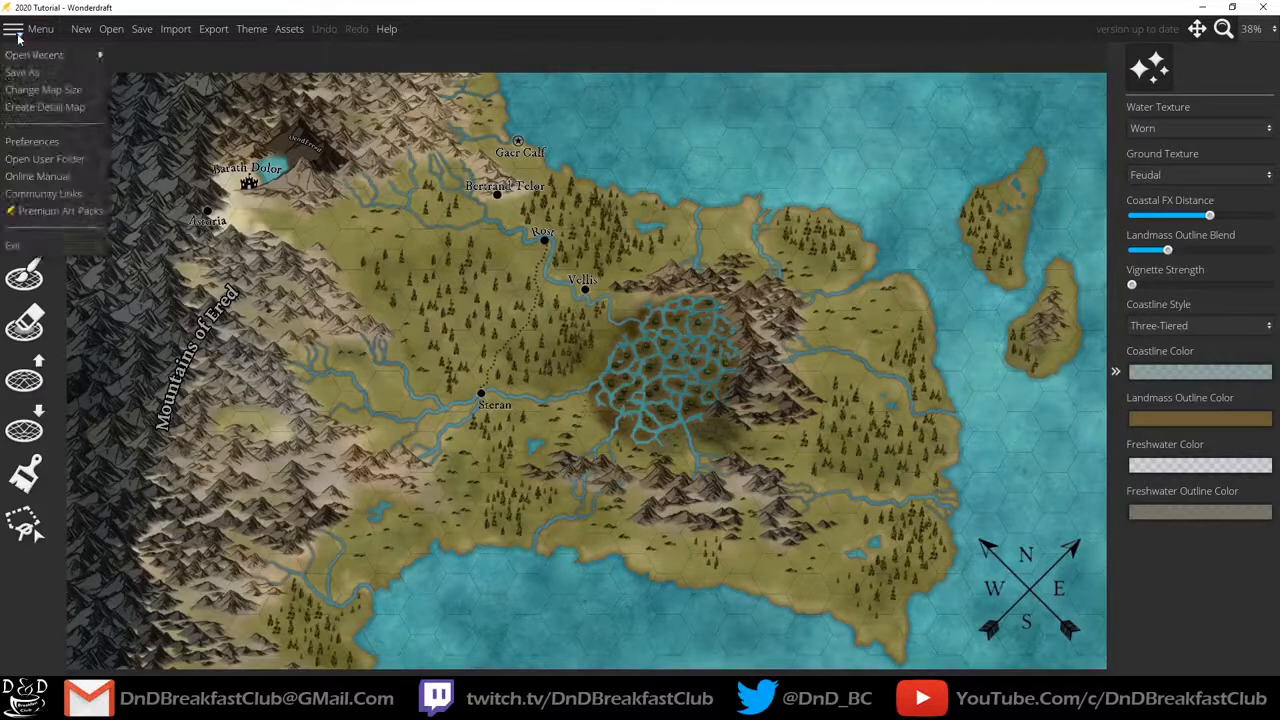
click(43, 89)
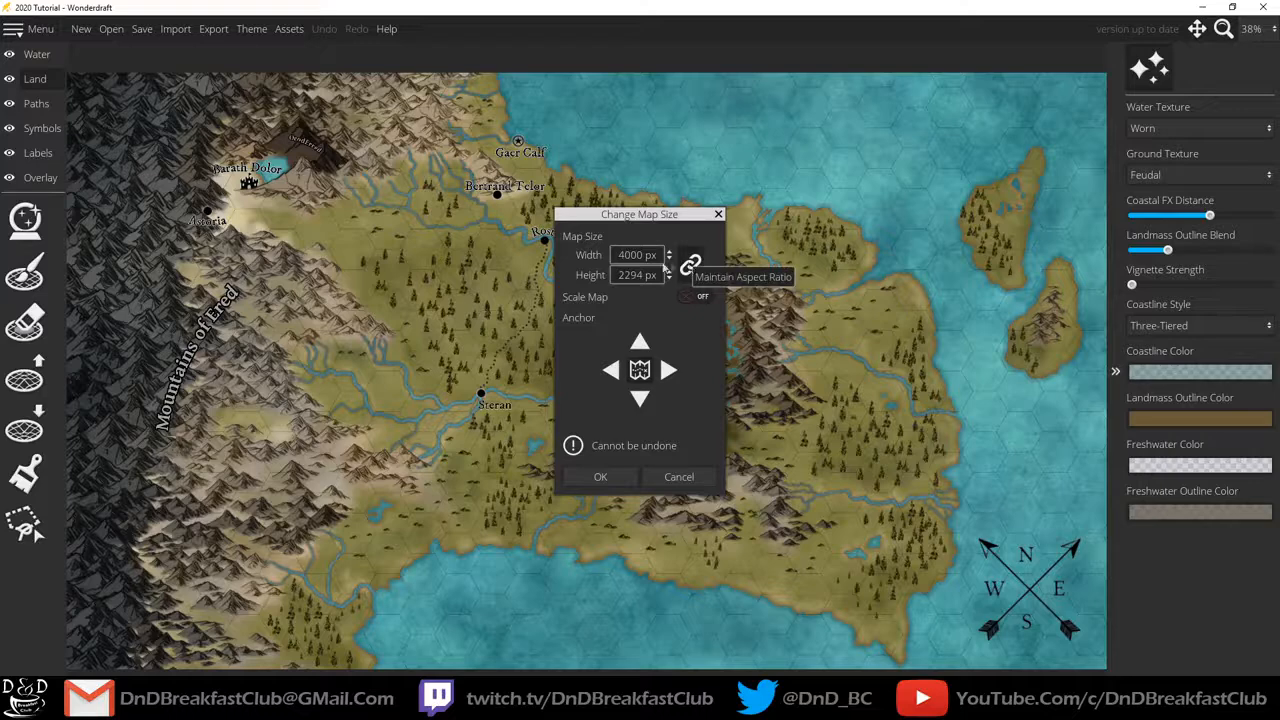
drag(616, 255, 714, 260)
text(8192)
key(Tab)
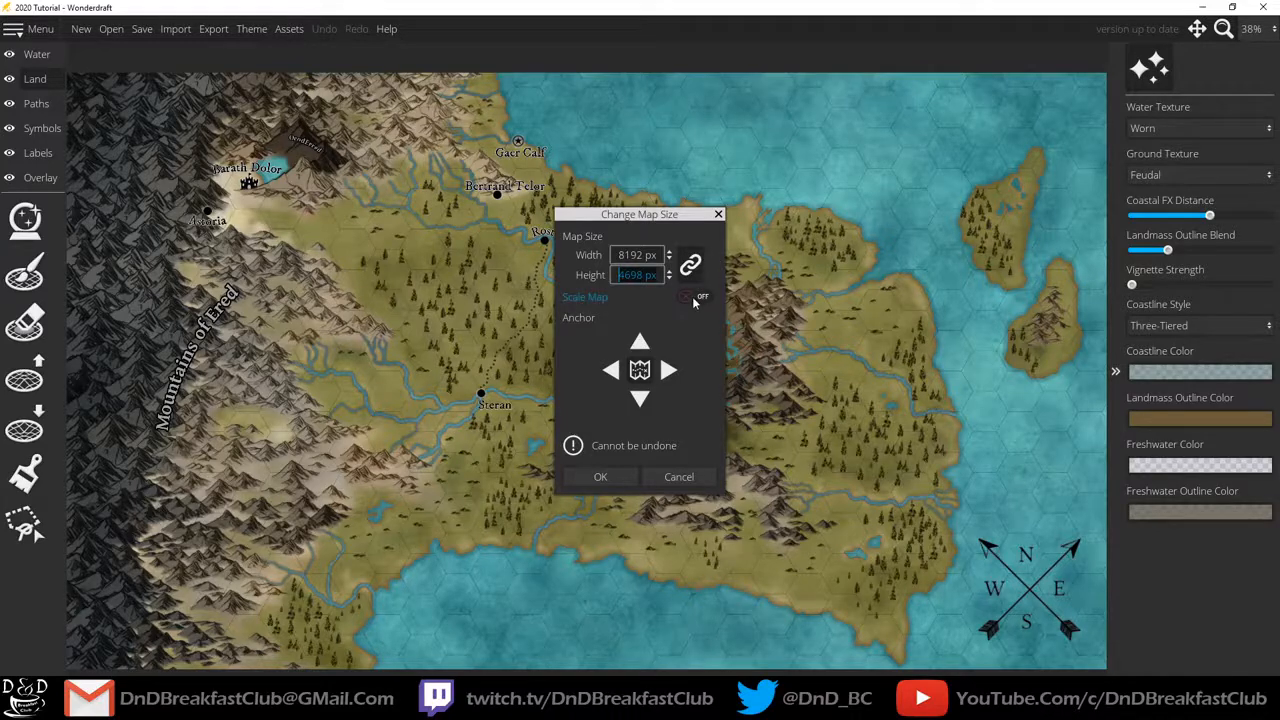
click(692, 296)
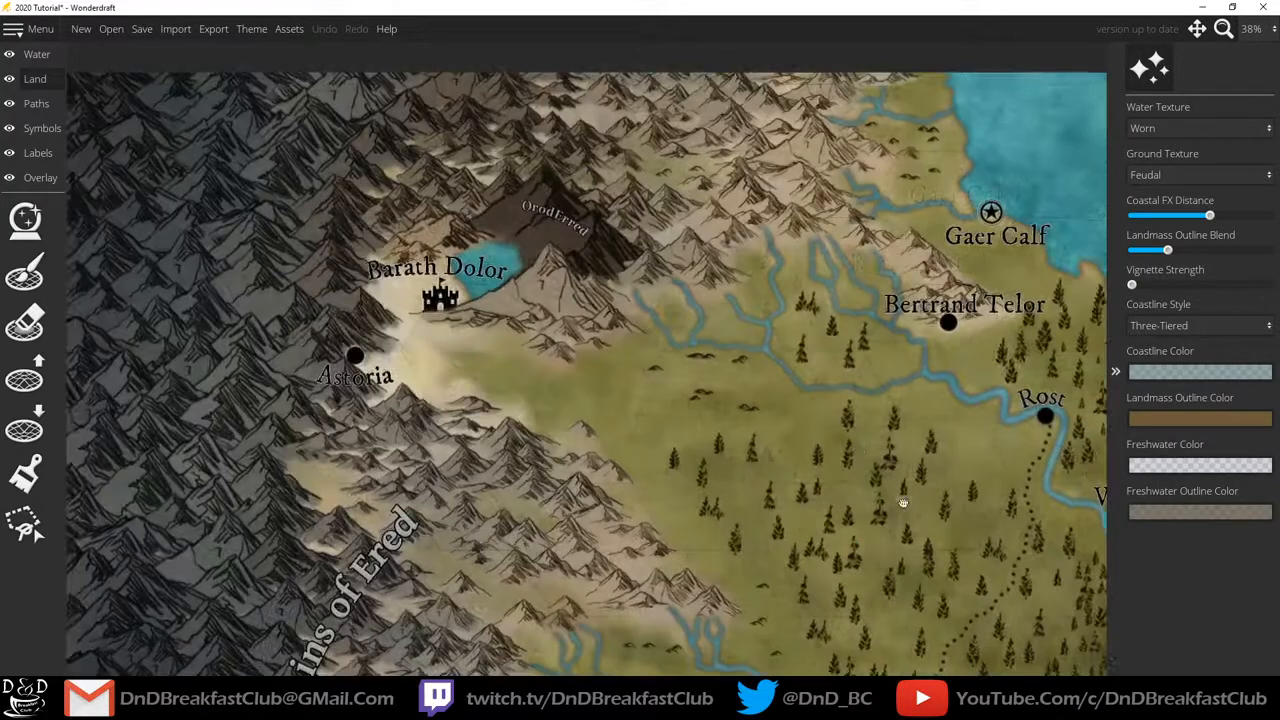
Examine the scaled map overall and close up, and open the overlay's grid settings to check the hex size.
drag(900, 500, 502, 195)
scroll(683, 360, down, 5)
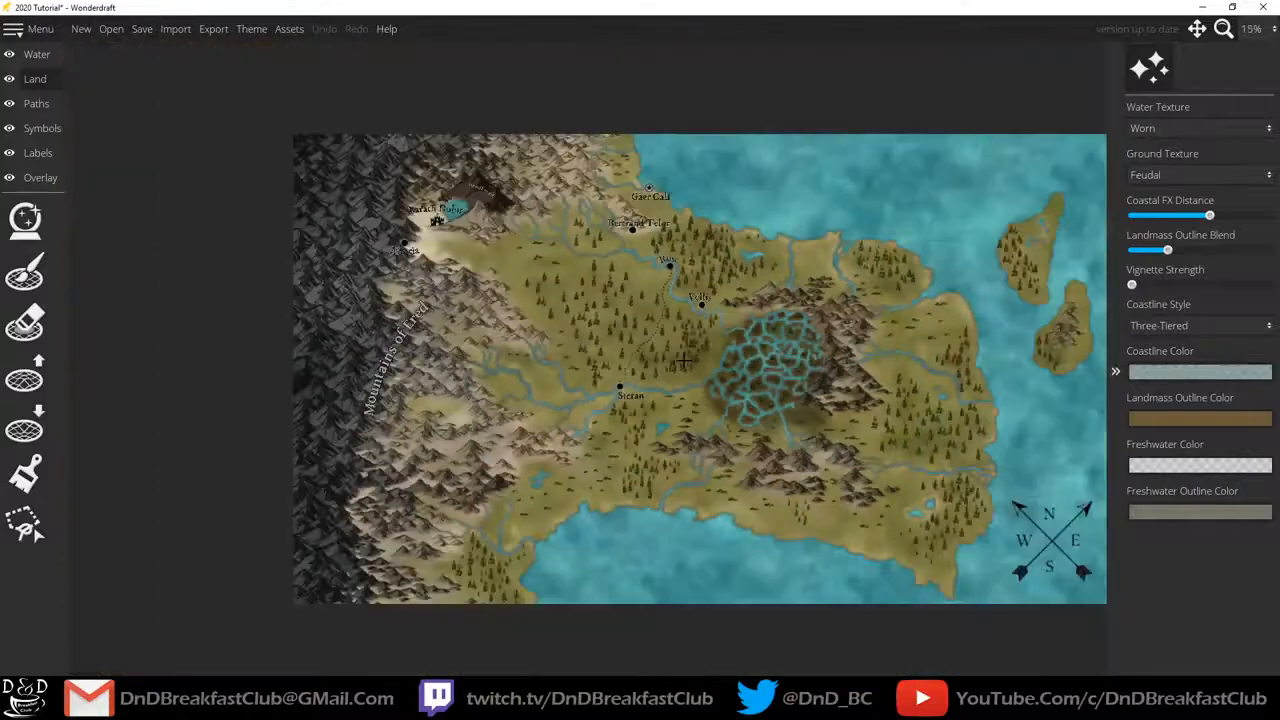
drag(787, 359, 718, 349)
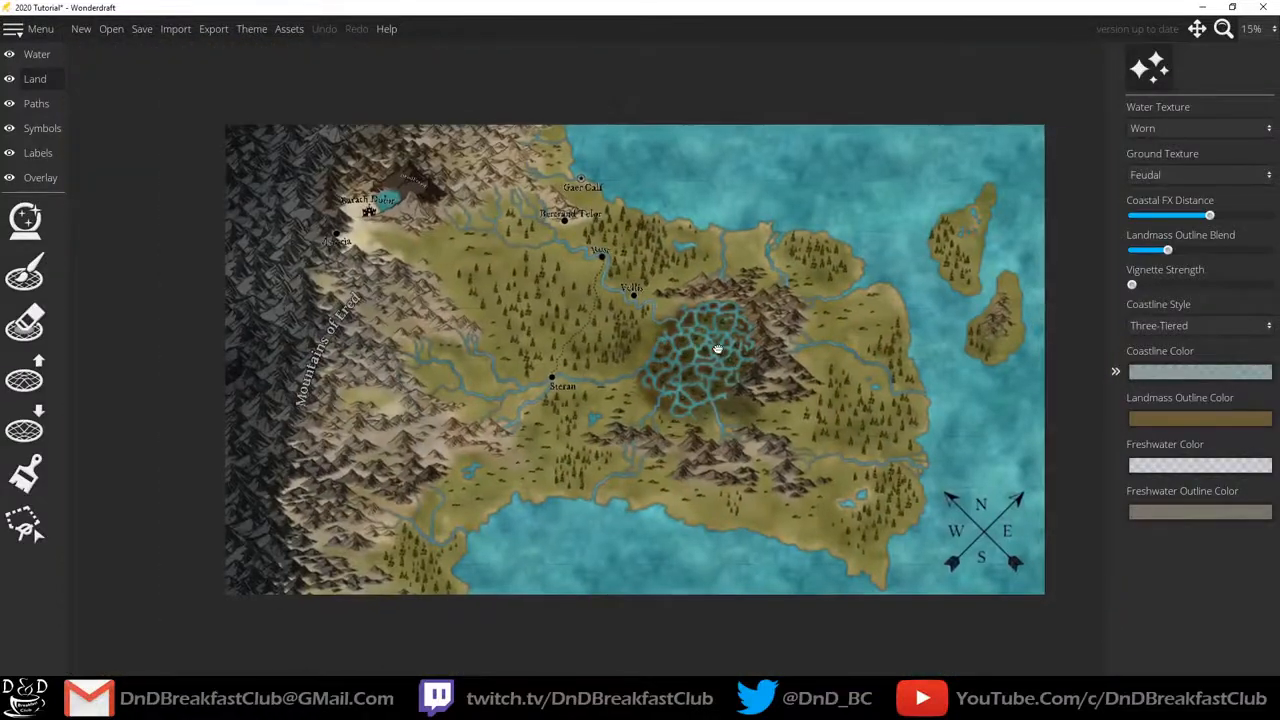
scroll(609, 300, up, 8)
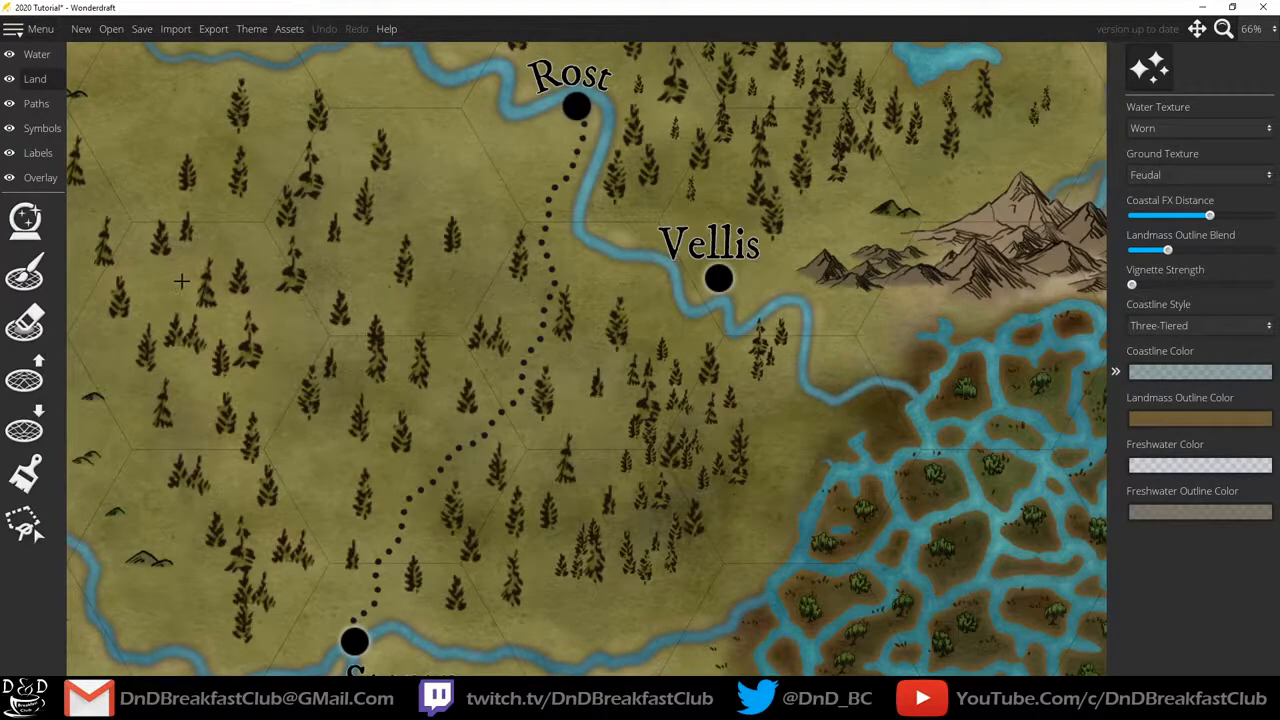
click(42, 177)
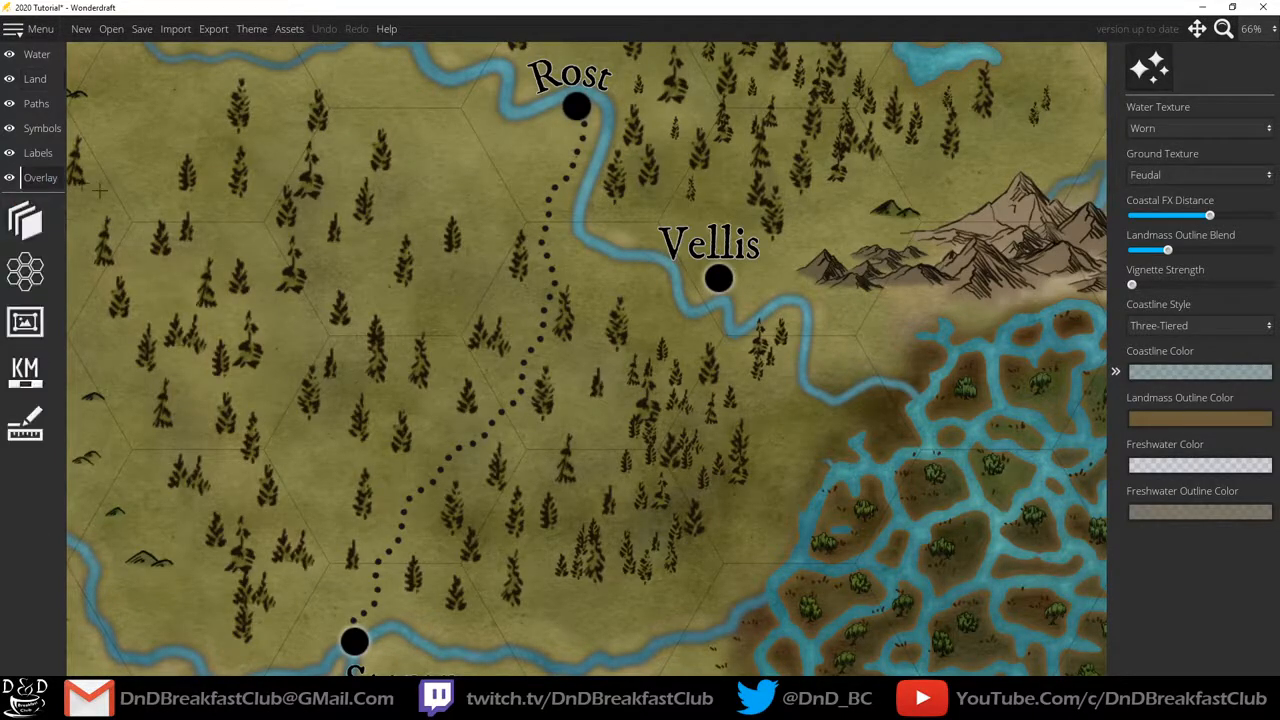
click(25, 270)
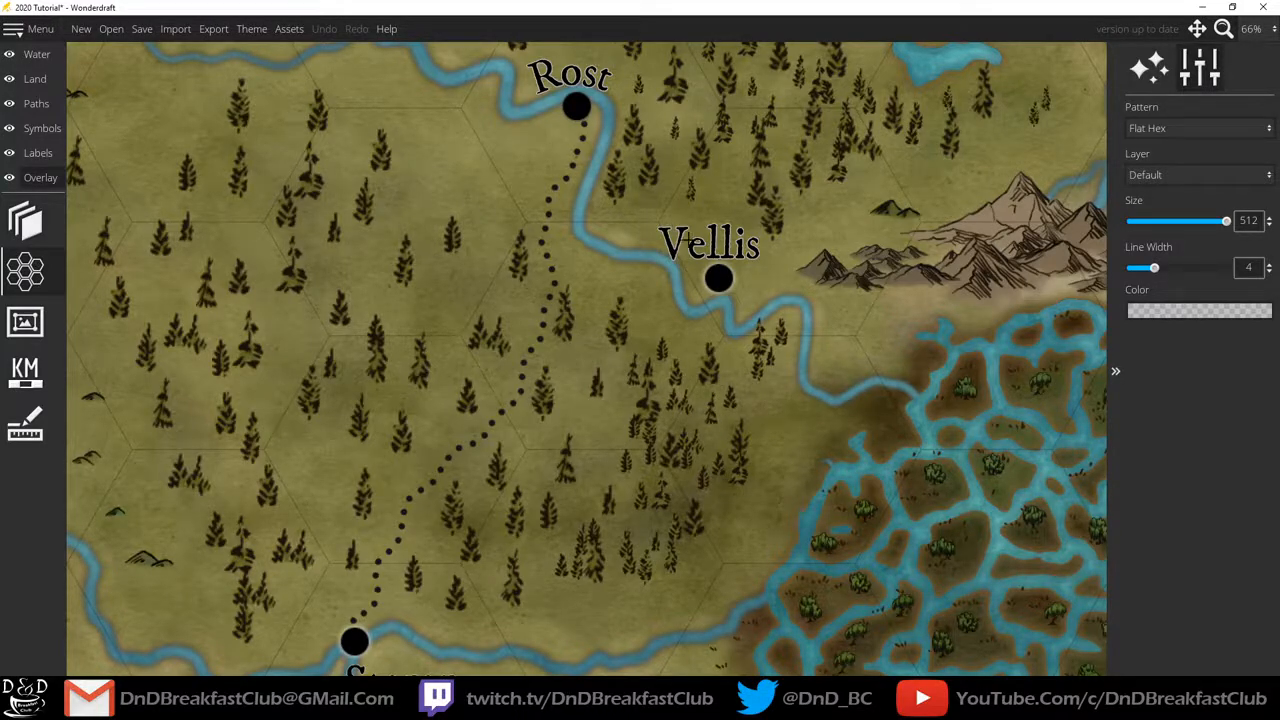
Discard the resized map's changes and reopen the saved 2020 Tutorial map.
click(113, 31)
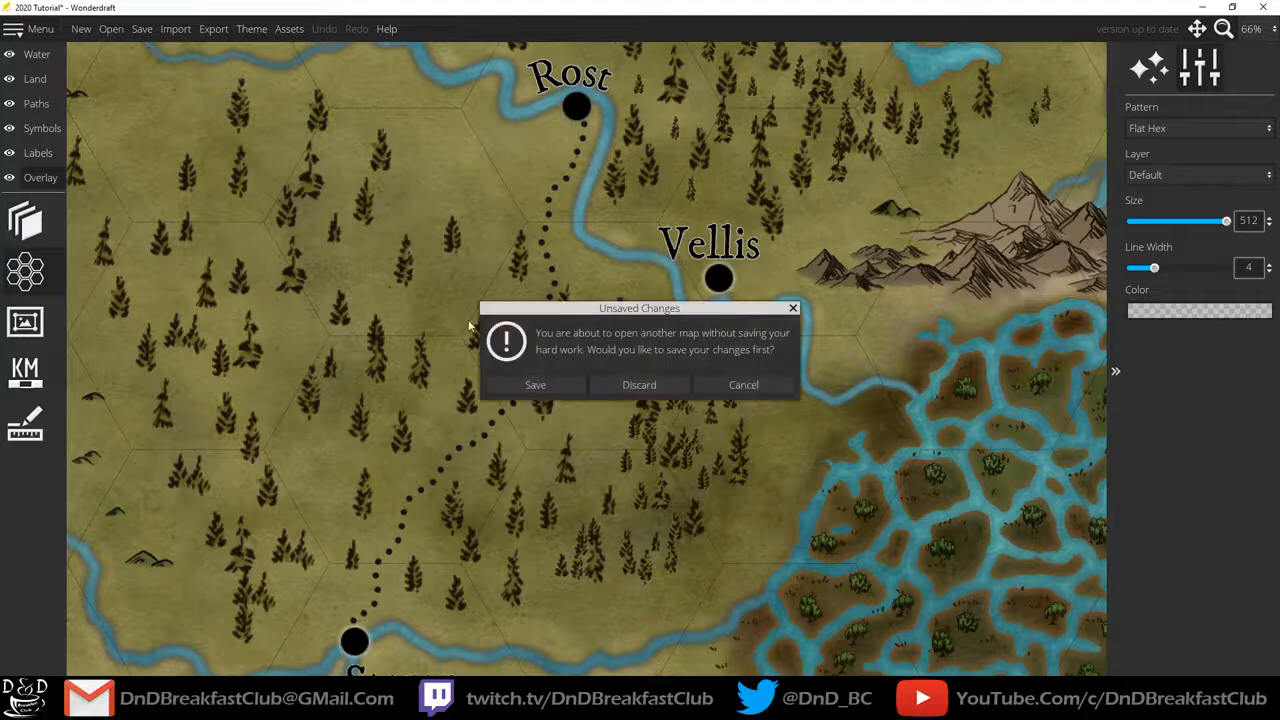
click(612, 384)
click(318, 114)
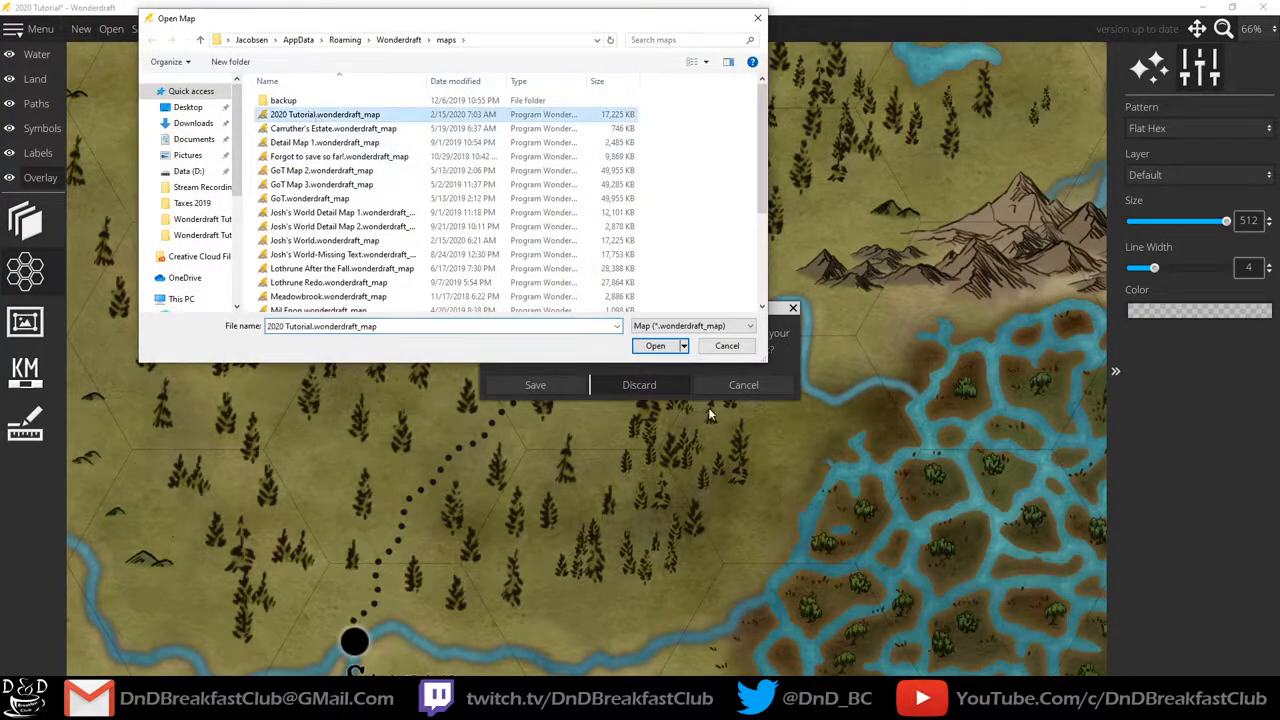
click(658, 347)
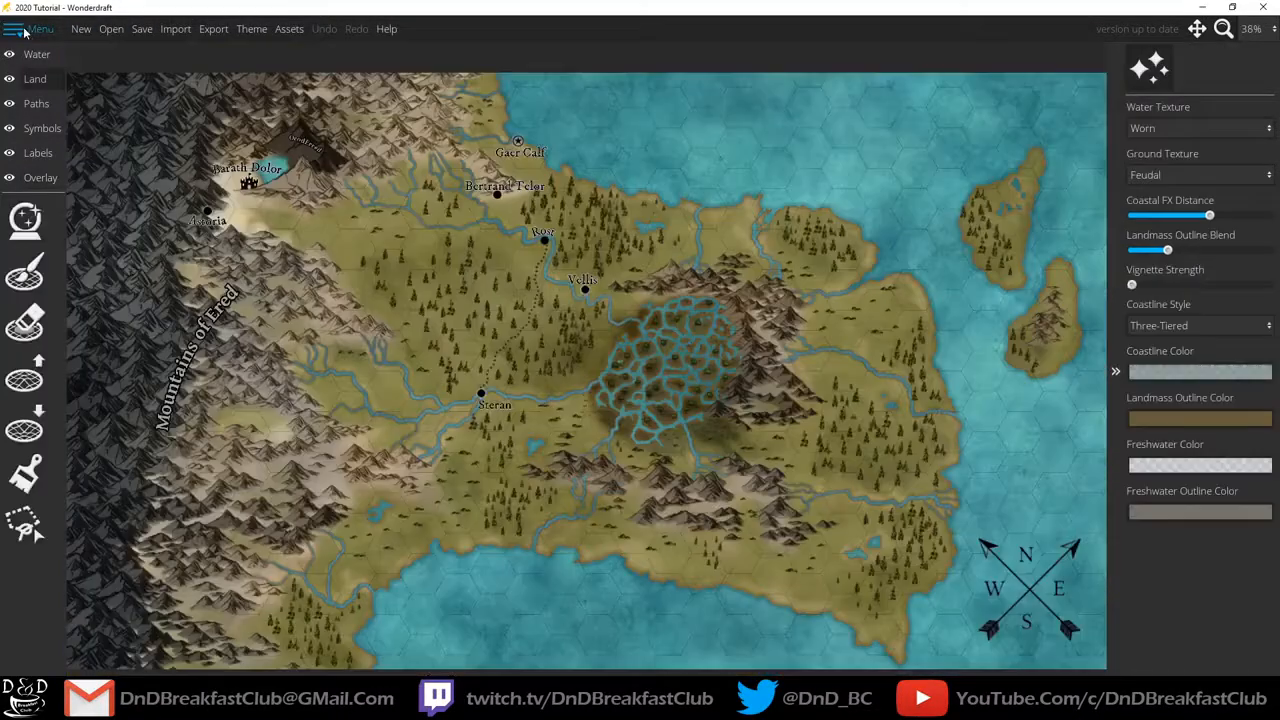
Start a map size change with the width set to 8192 px and the height kept in proportion.
click(24, 32)
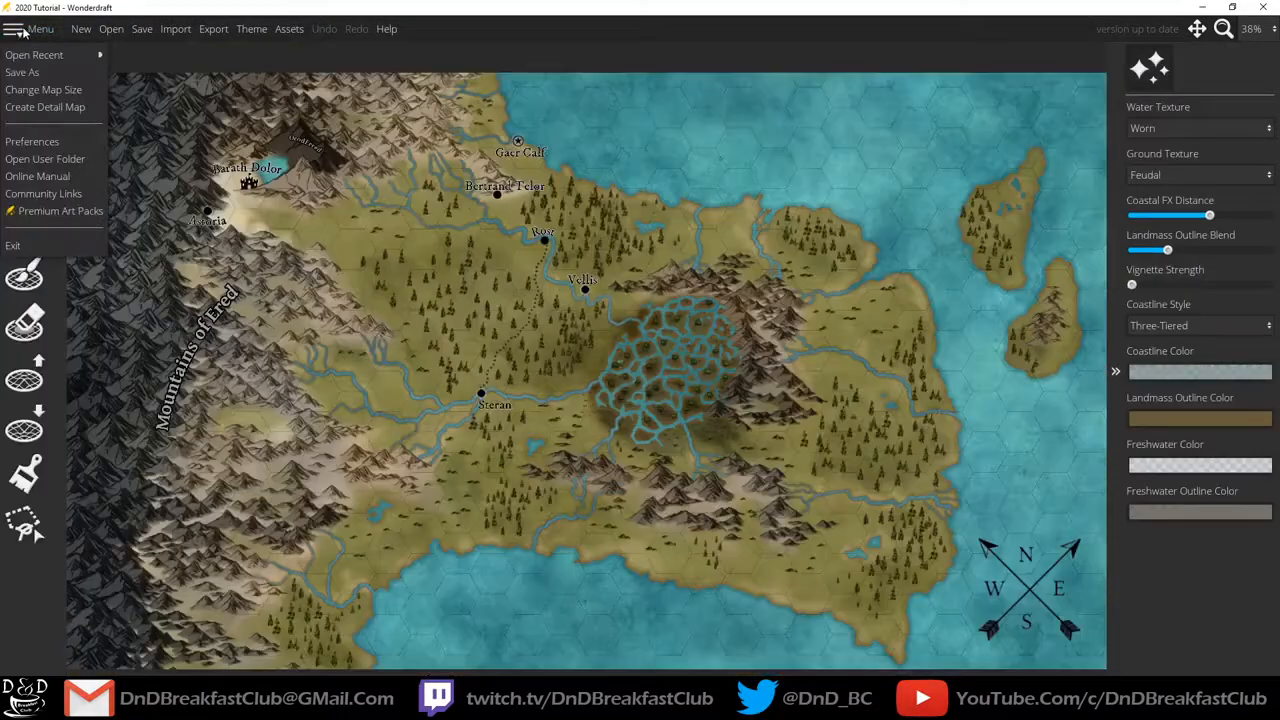
click(45, 88)
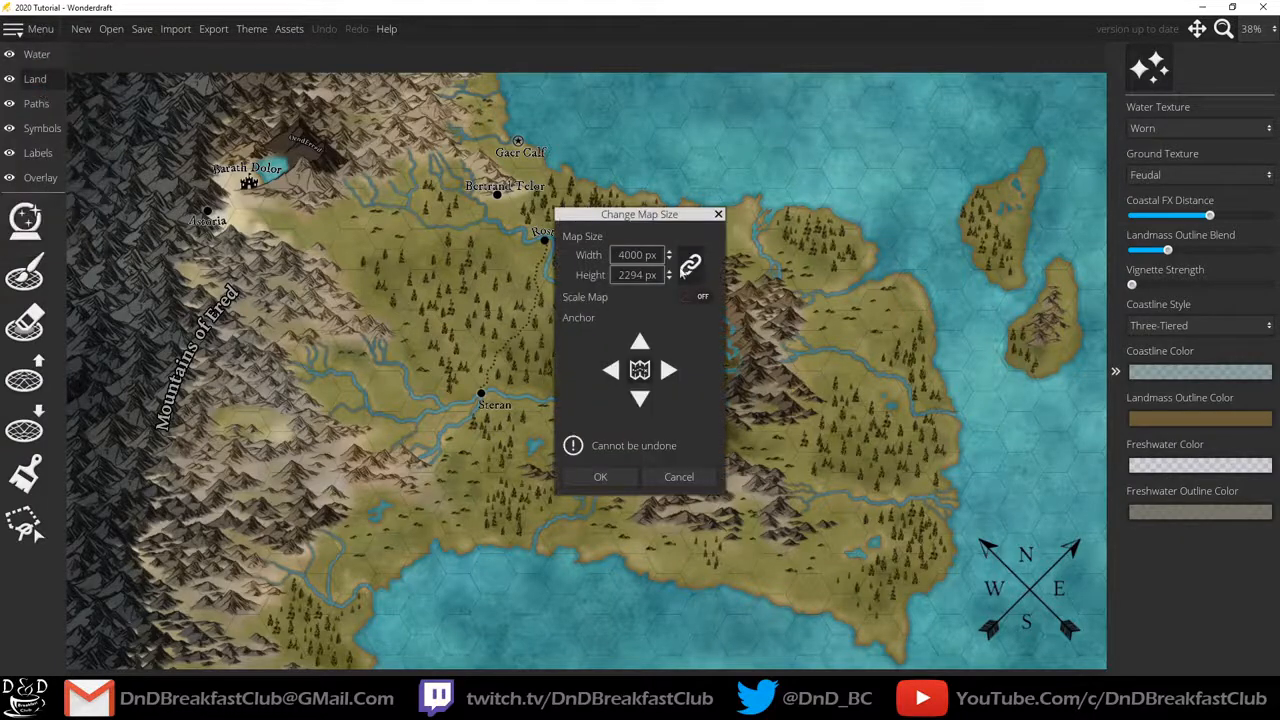
drag(617, 255, 694, 262)
text(81)
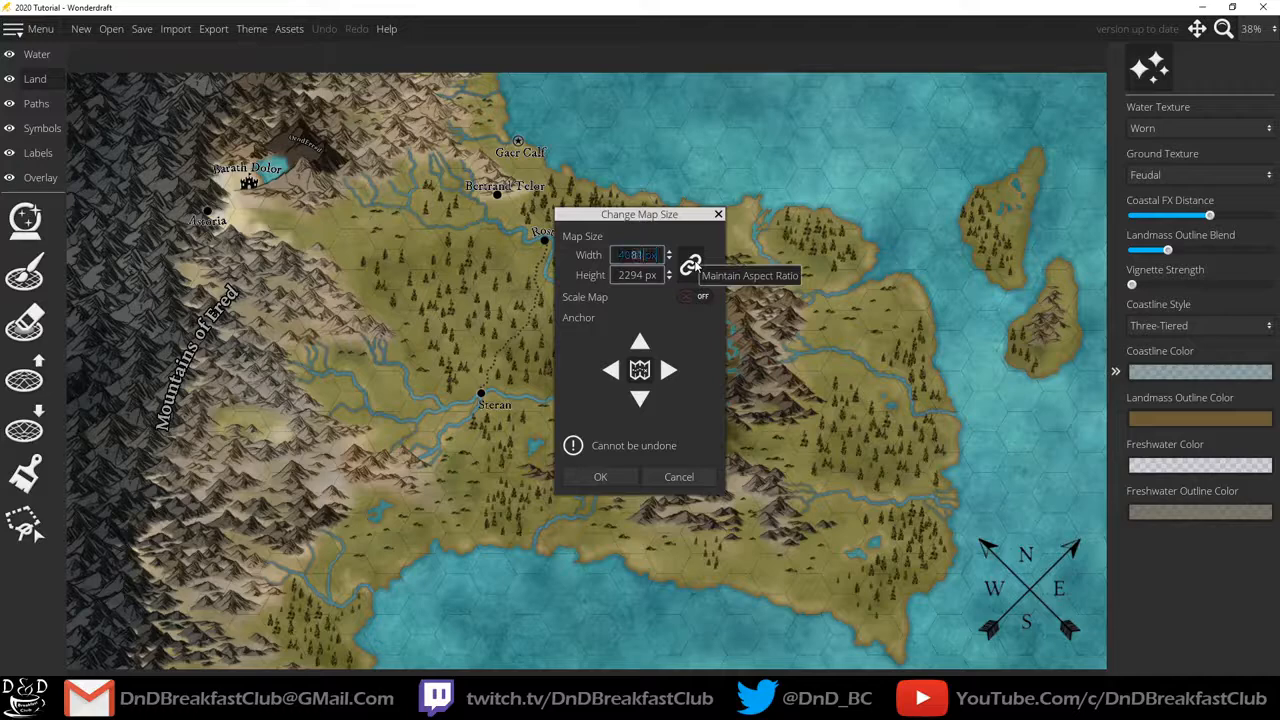
text(92)
key(Tab)
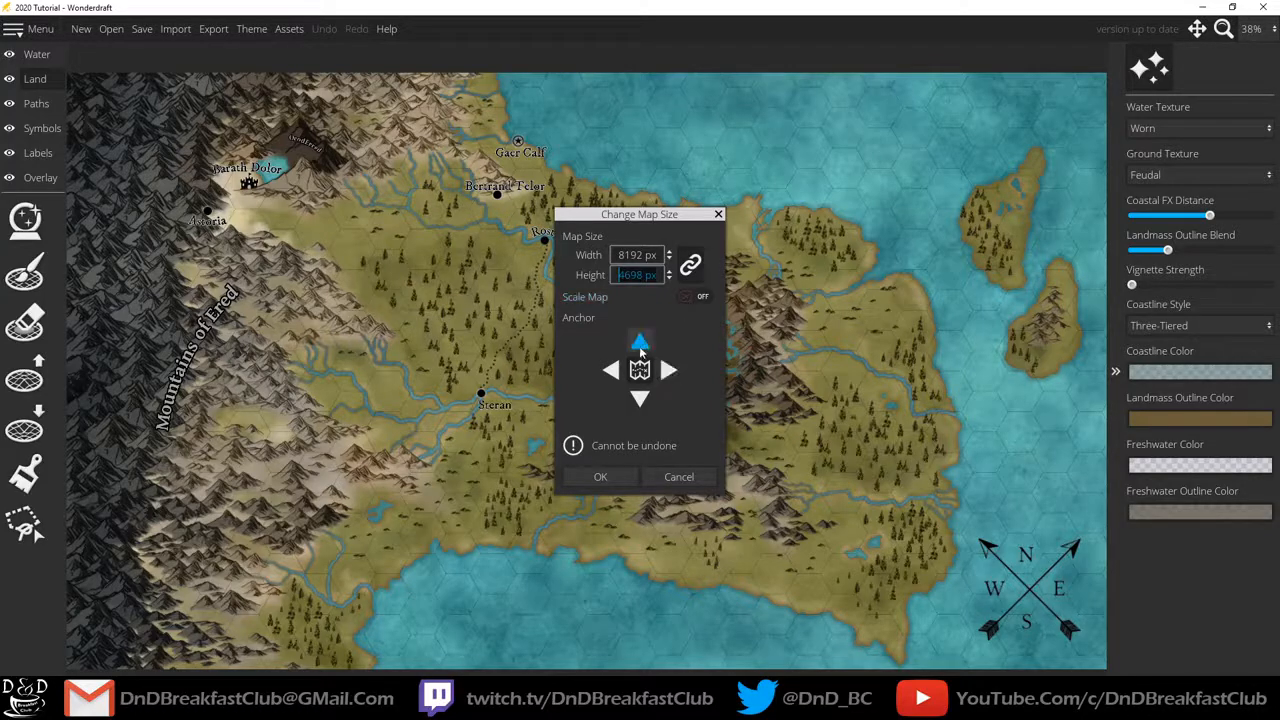
Try anchoring the map up, down, right and left, returning it to the centre each time.
click(640, 344)
click(638, 376)
click(640, 398)
click(642, 375)
click(667, 373)
click(640, 371)
click(611, 371)
click(640, 371)
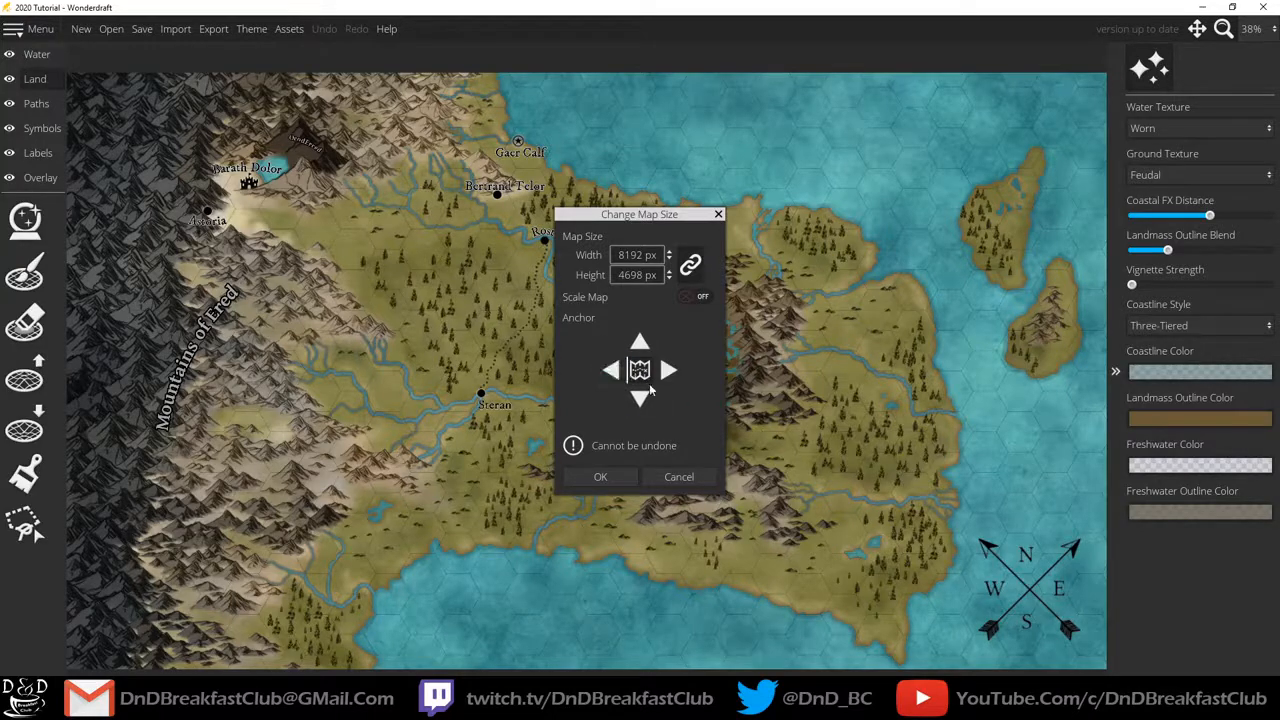
Anchor the existing map to the right, apply the enlarged size with Scale Map off, and inspect the new canvas.
click(666, 371)
click(597, 480)
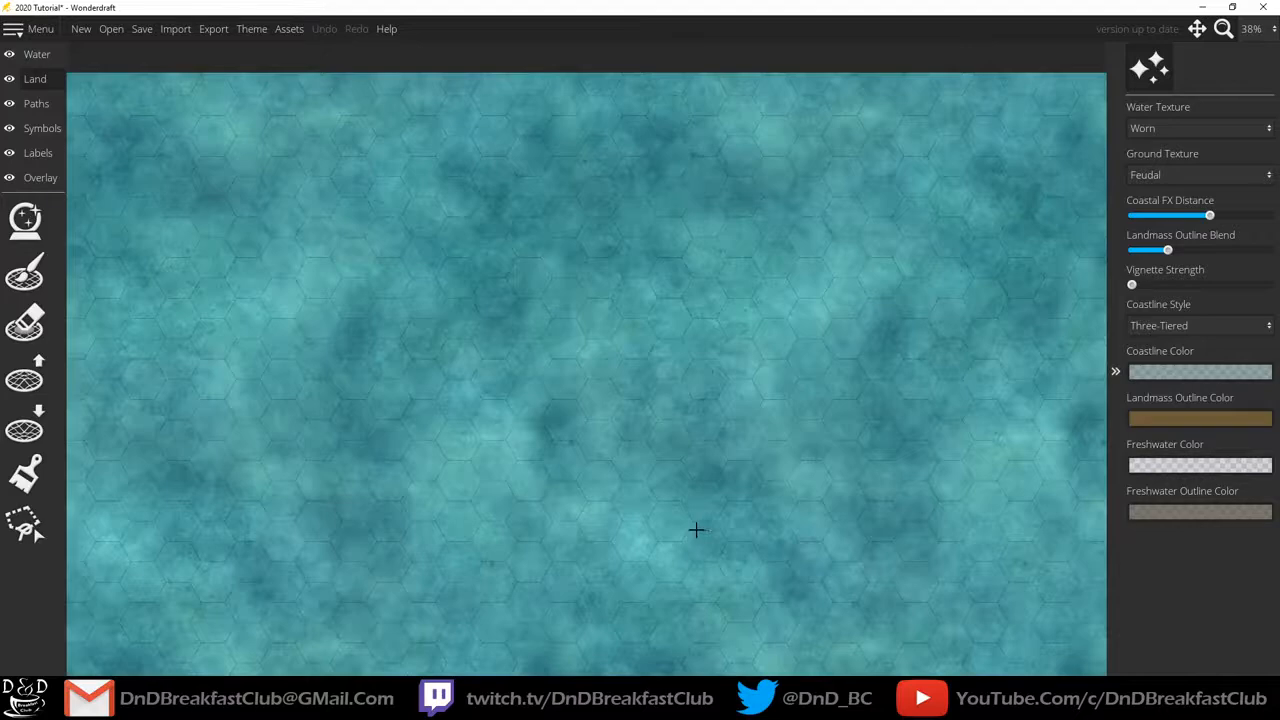
scroll(697, 463, down, 5)
drag(774, 471, 540, 323)
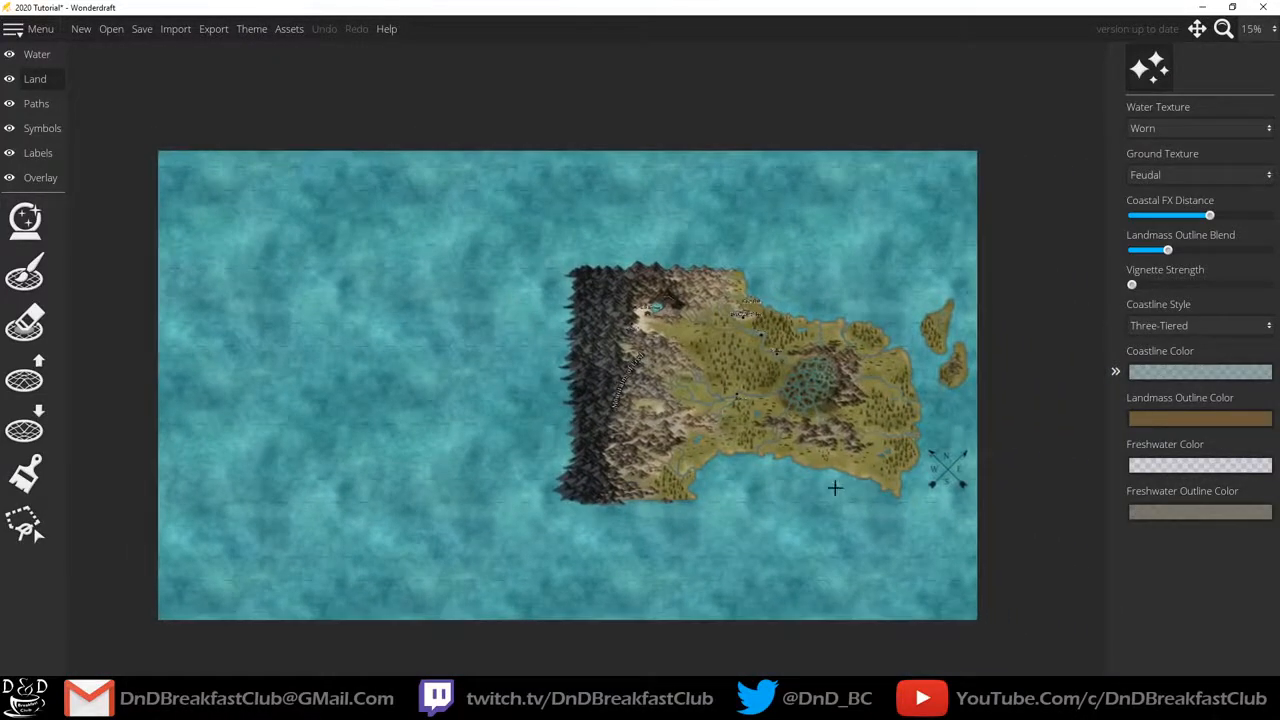
scroll(858, 460, up, 1)
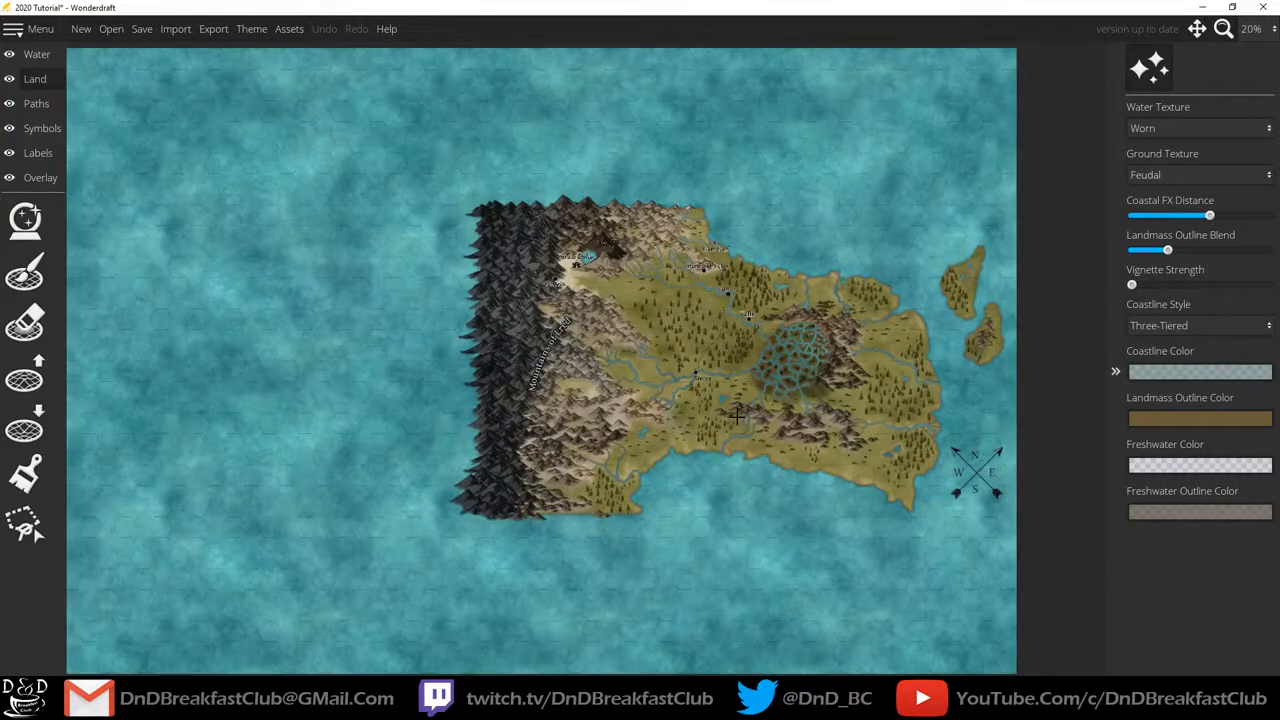
mouse_move(468, 323)
mouse_down()
mouse_move(651, 323)
mouse_move(486, 314)
mouse_up()
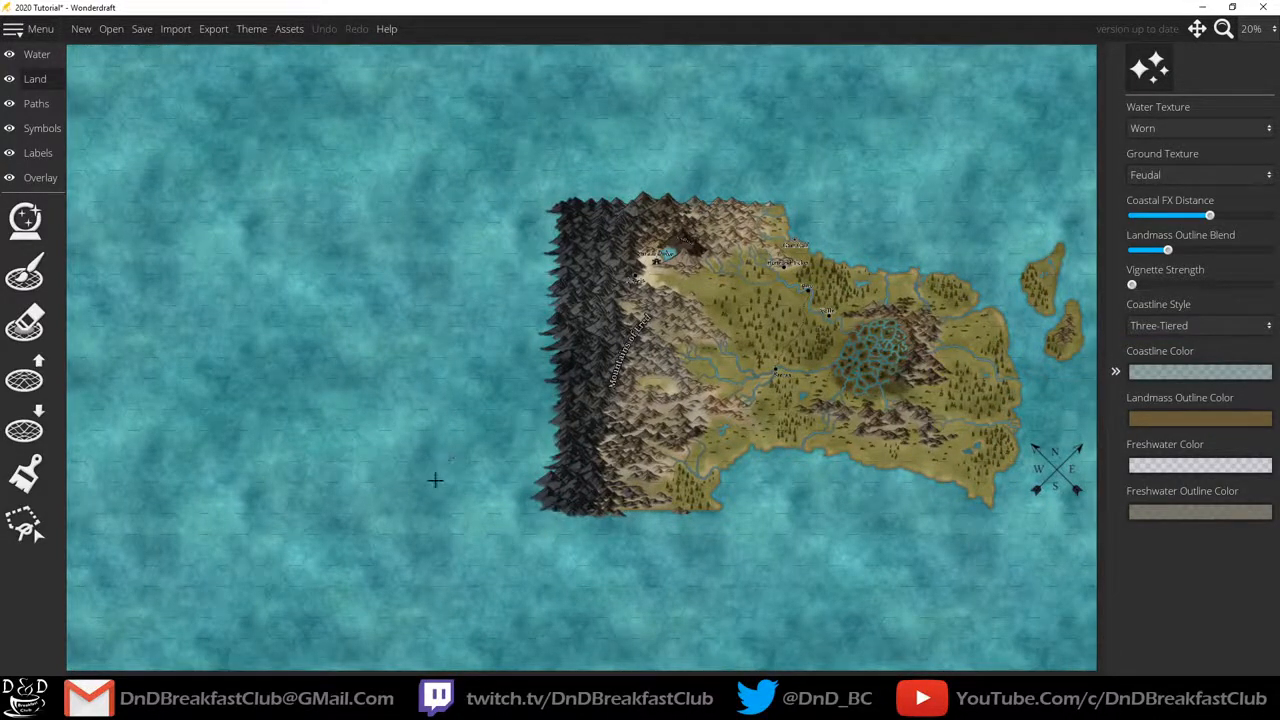
Lasso the empty ocean around the continent's cut-off western side, from its southern to its northern coast, and fill it with land.
click(32, 524)
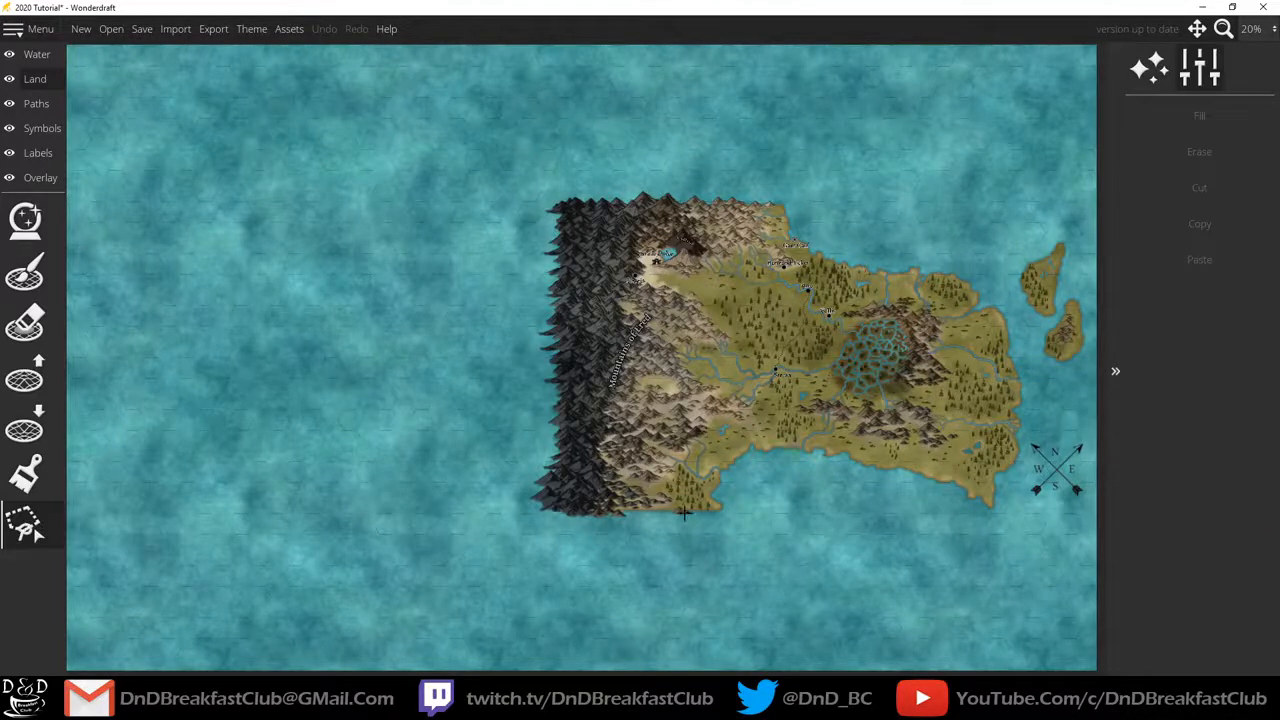
click(714, 508)
click(732, 605)
click(692, 673)
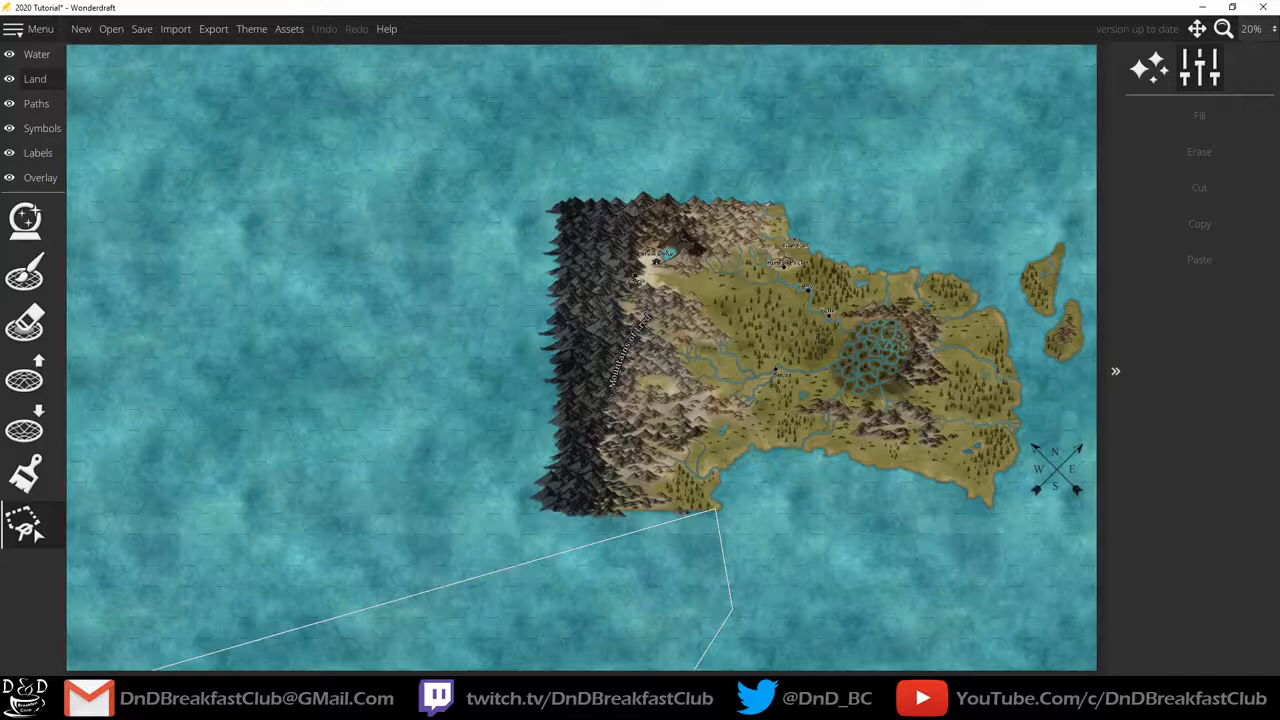
scroll(320, 665, down, 1)
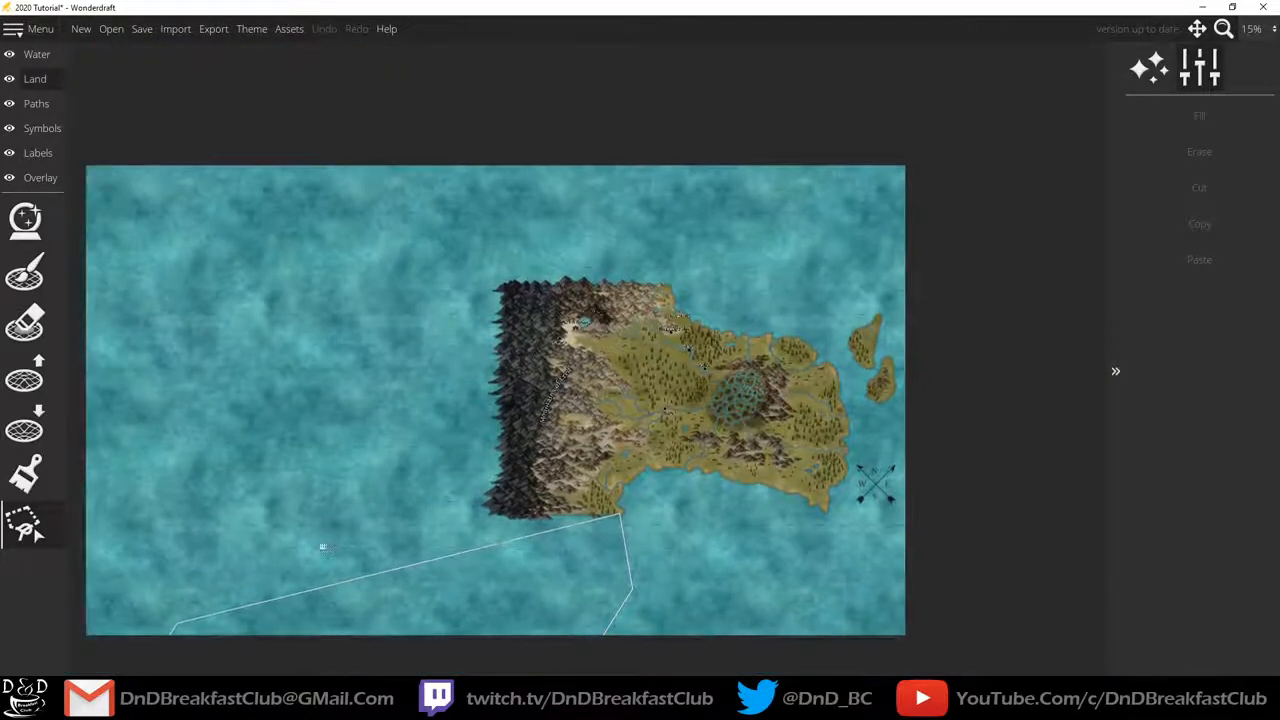
drag(323, 546, 354, 531)
click(195, 489)
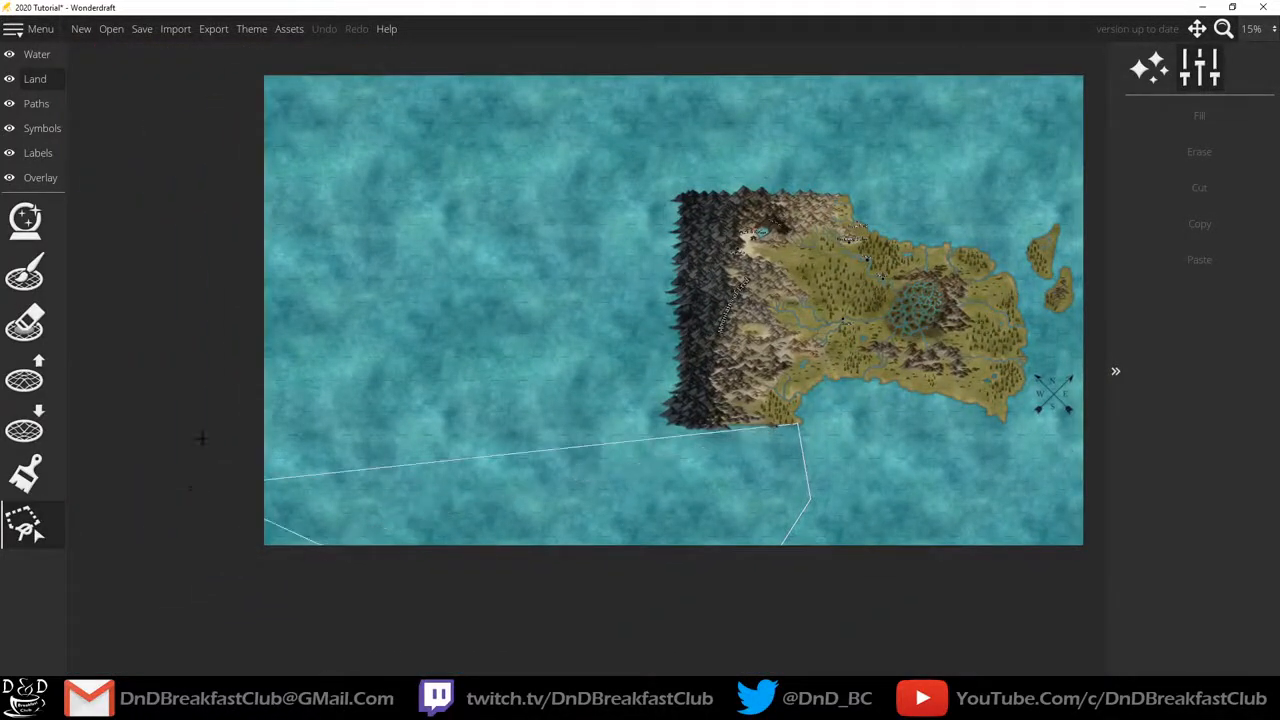
drag(240, 58, 209, 129)
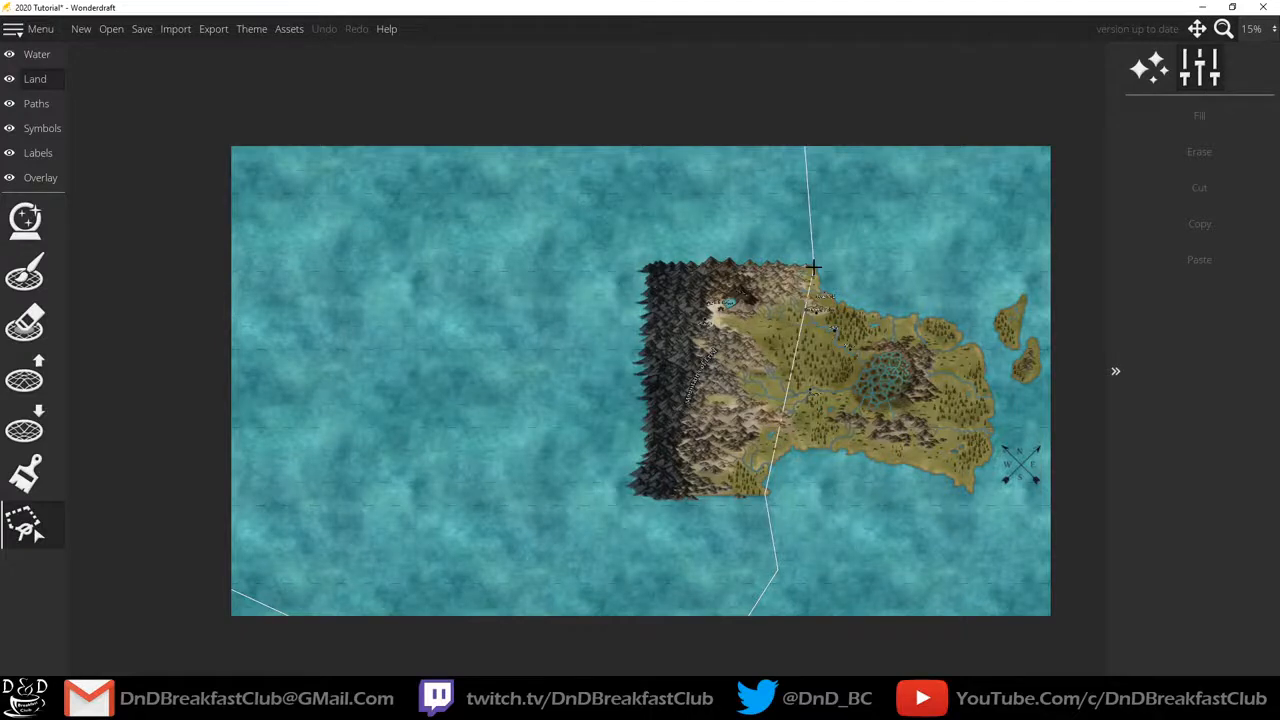
right_click(813, 267)
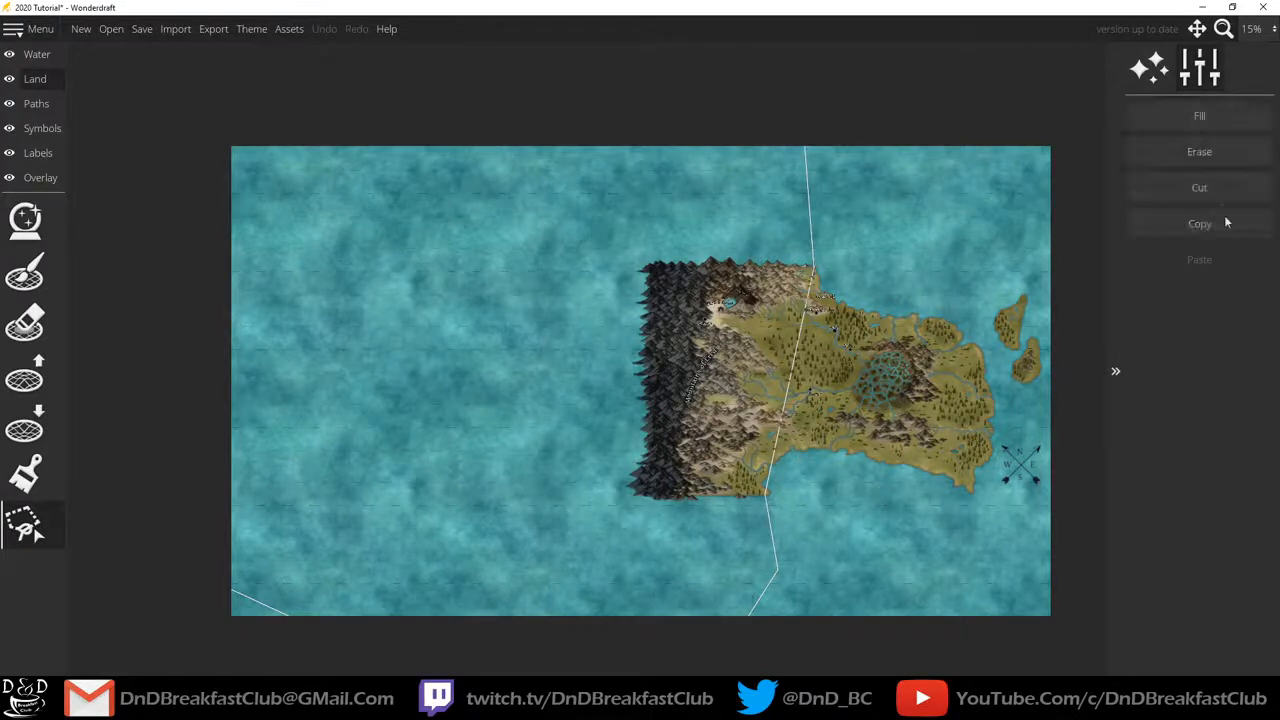
click(1211, 119)
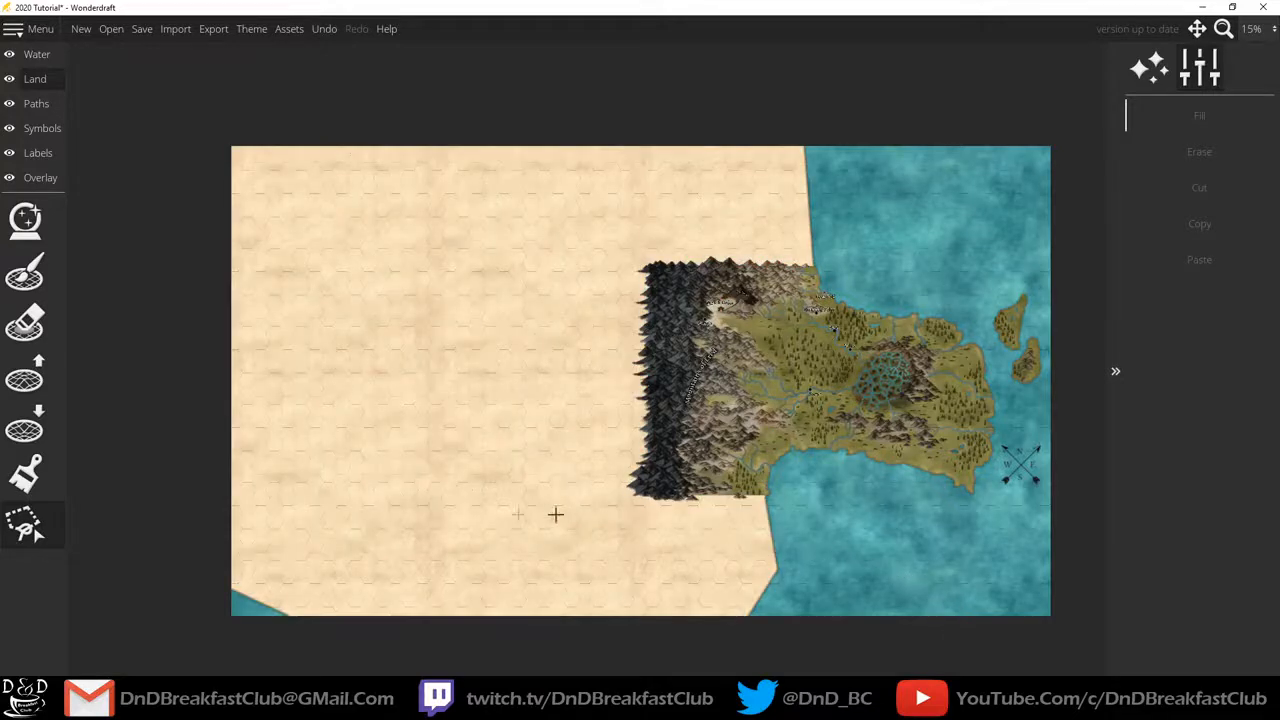
Lasso the leftover patch of water in the map's southwest corner and fill it with land.
click(25, 522)
drag(174, 621, 195, 624)
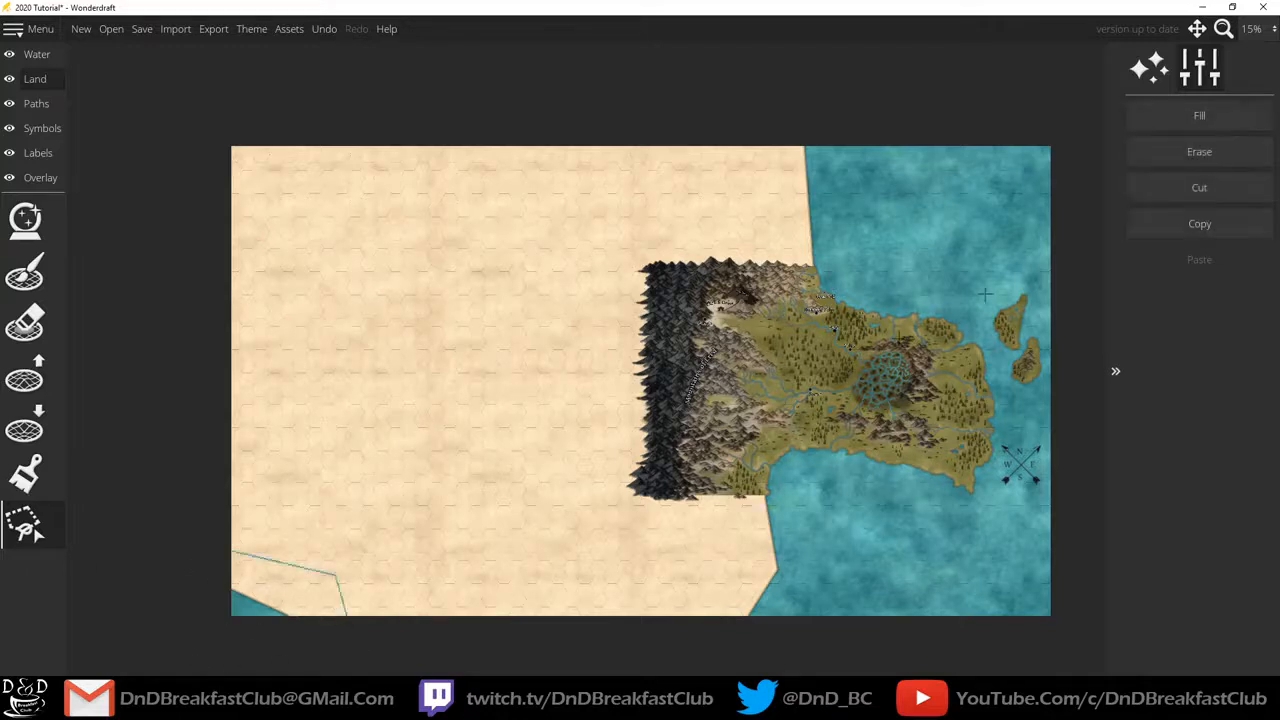
click(1182, 116)
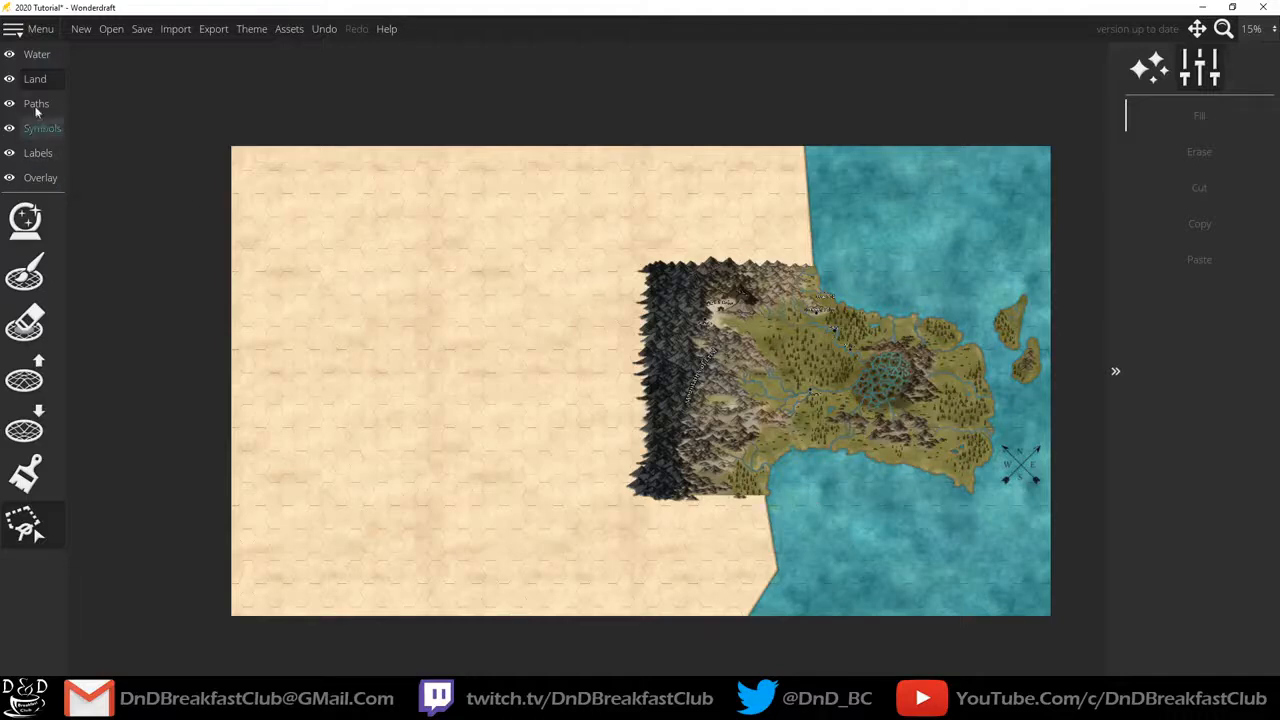
Carve an irregular shoreline into the straight northern land edge with the Lower Landmass brush, using size 128 and roughness 0.53.
click(24, 428)
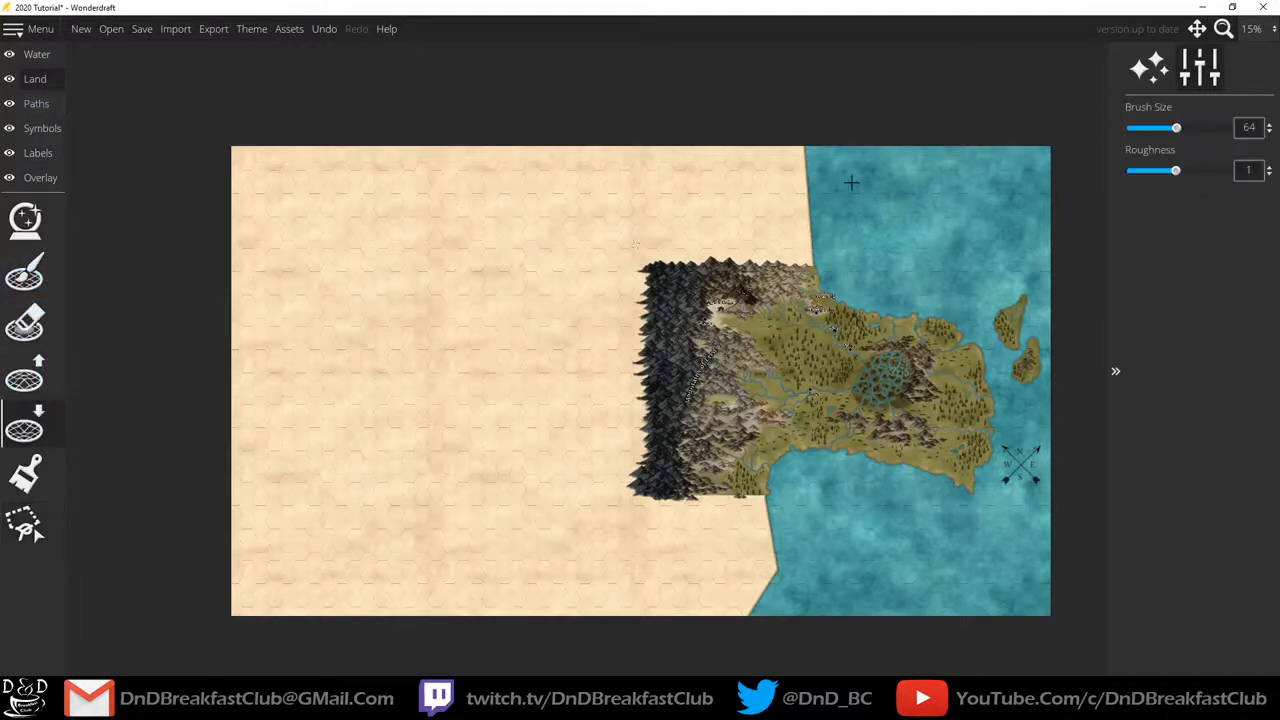
scroll(820, 182, up, 6)
scroll(788, 183, up, 5)
scroll(786, 182, up, 1)
mouse_move(771, 177)
mouse_down()
mouse_move(750, 194)
mouse_move(748, 290)
mouse_move(772, 383)
mouse_move(774, 505)
mouse_up()
drag(1175, 170, 1151, 170)
mouse_move(808, 385)
mouse_down()
mouse_move(775, 389)
mouse_move(800, 568)
mouse_move(771, 464)
mouse_move(742, 213)
mouse_move(745, 143)
mouse_move(774, 80)
mouse_move(816, 181)
mouse_move(799, 337)
mouse_up()
mouse_move(716, 190)
mouse_down()
mouse_move(714, 264)
mouse_move(665, 328)
mouse_move(672, 362)
mouse_move(719, 295)
mouse_move(736, 197)
mouse_move(721, 323)
mouse_move(677, 341)
mouse_move(691, 329)
mouse_move(632, 440)
mouse_up()
scroll(716, 463, down, 5)
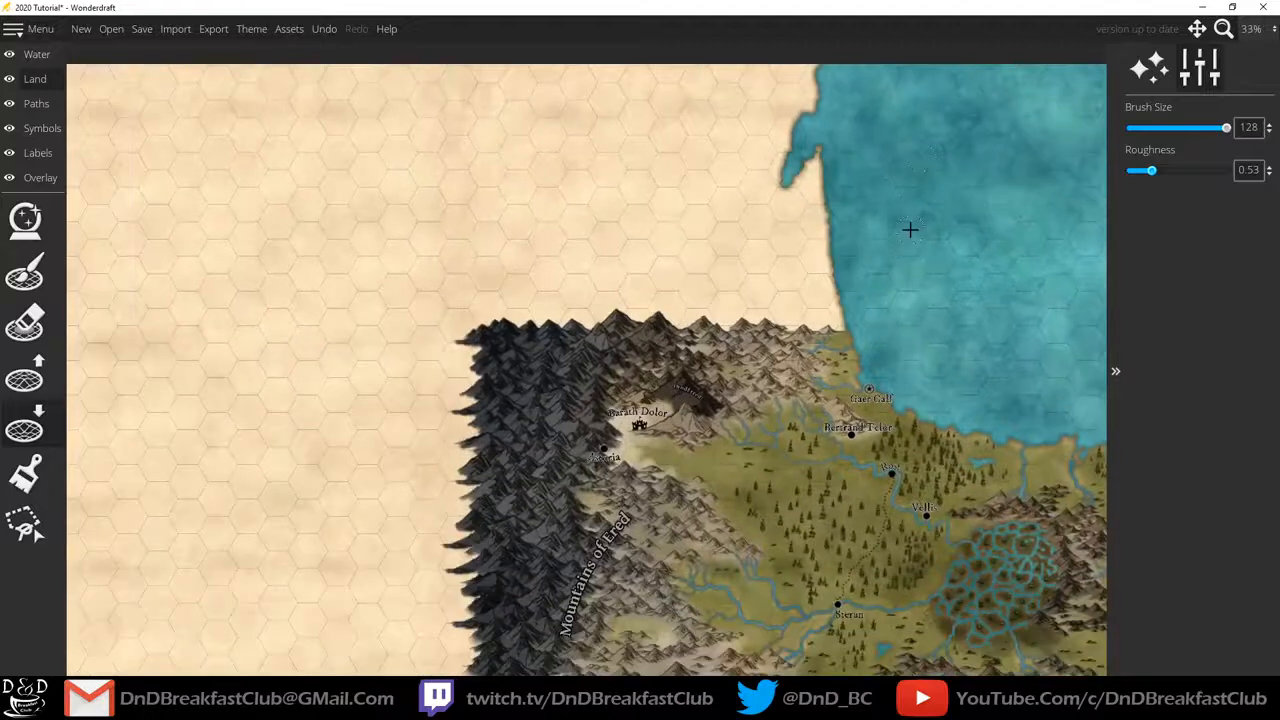
scroll(910, 230, down, 4)
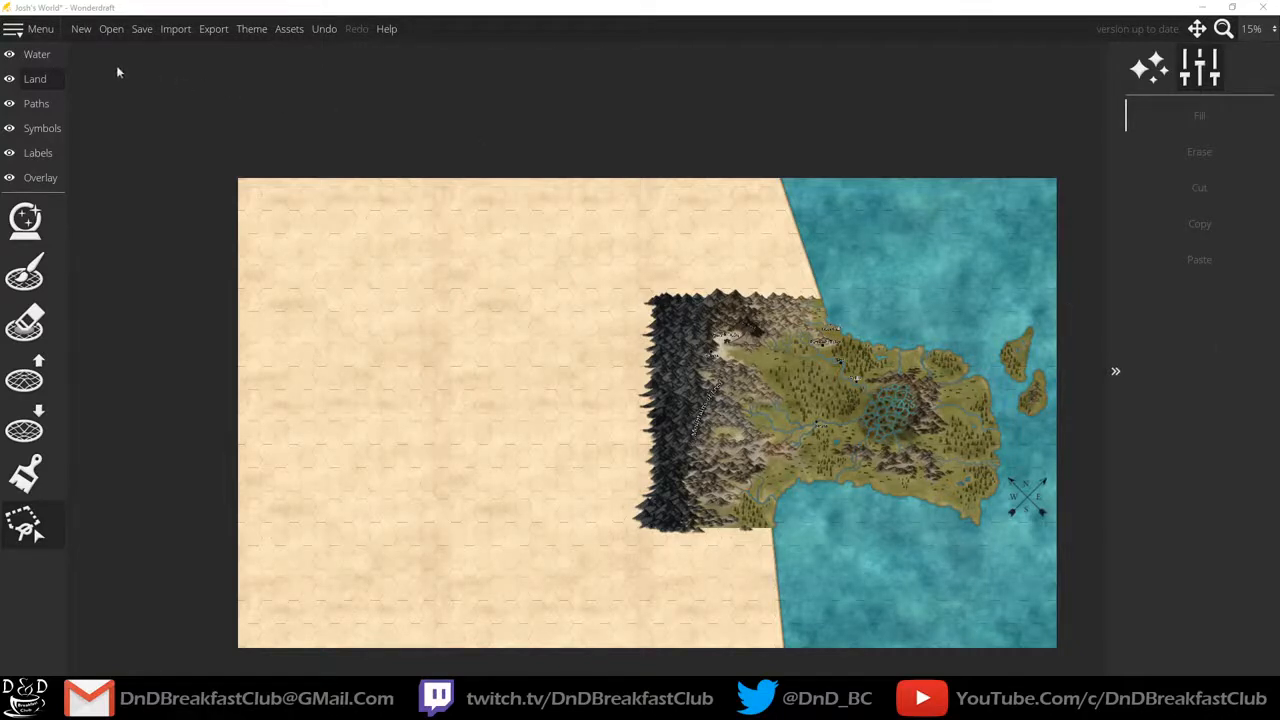
Start creating a detail map from the expanded world map, discarding its unsaved changes.
click(22, 32)
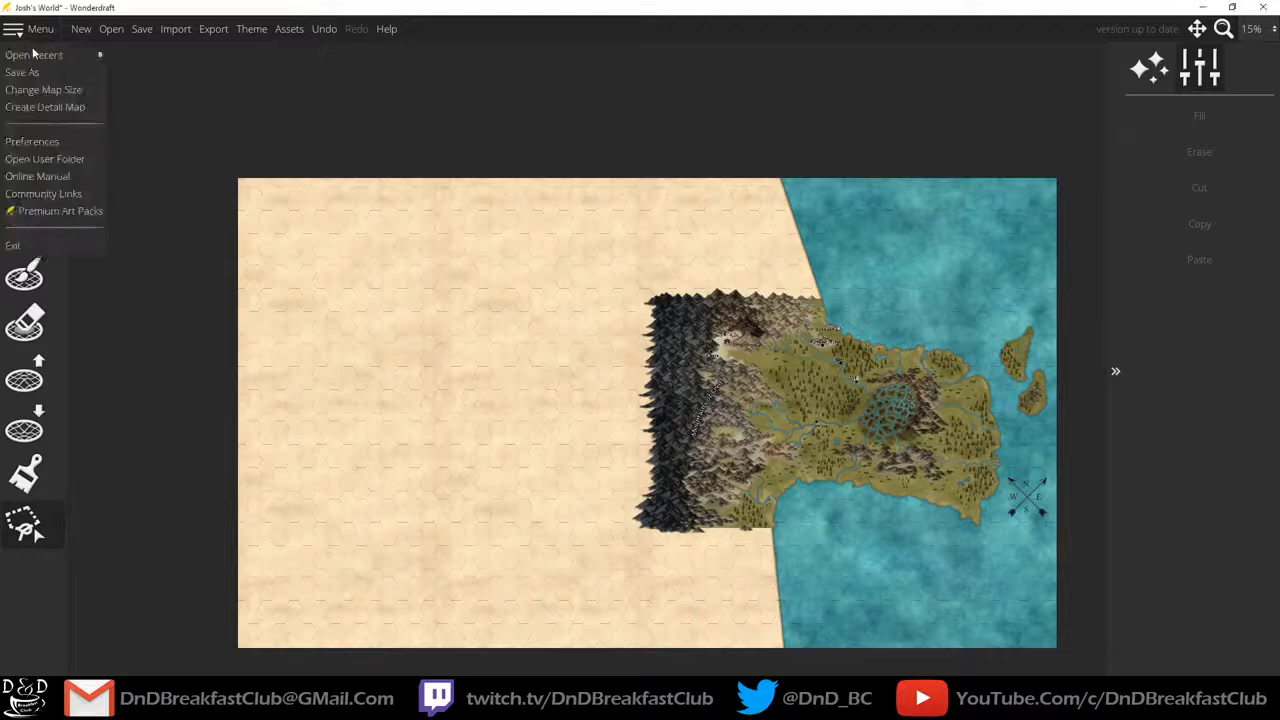
click(46, 107)
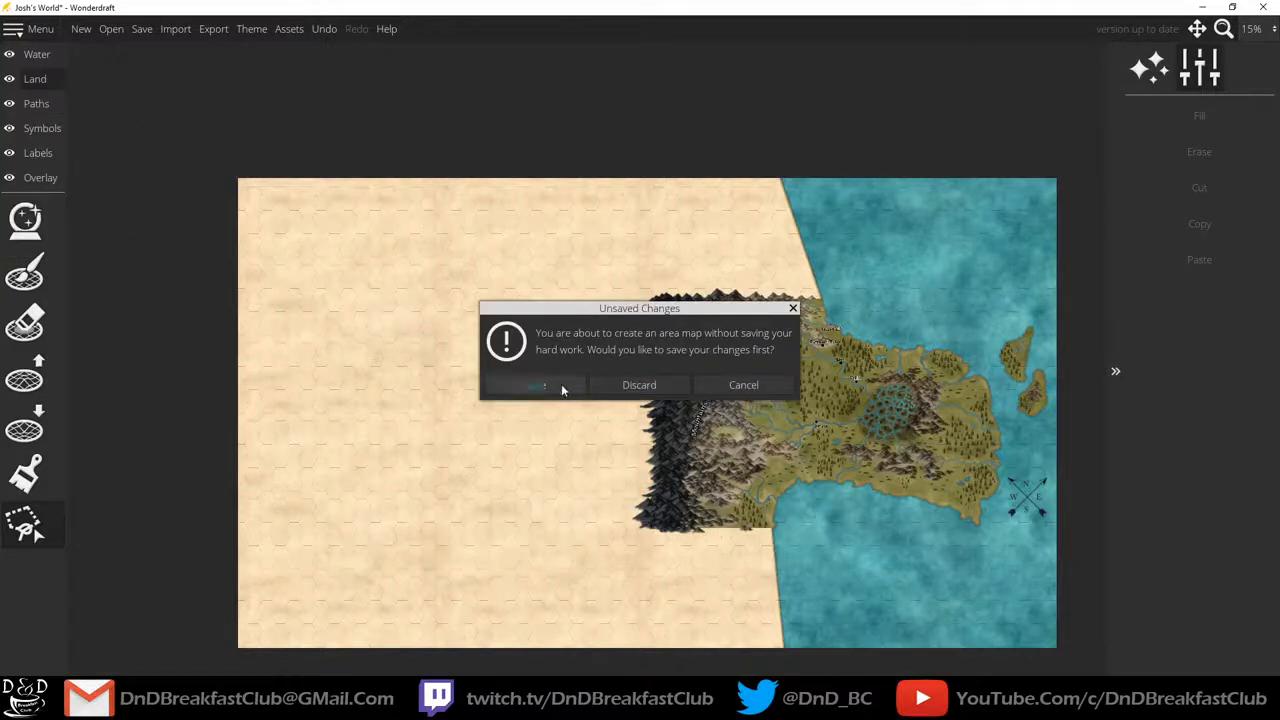
click(630, 388)
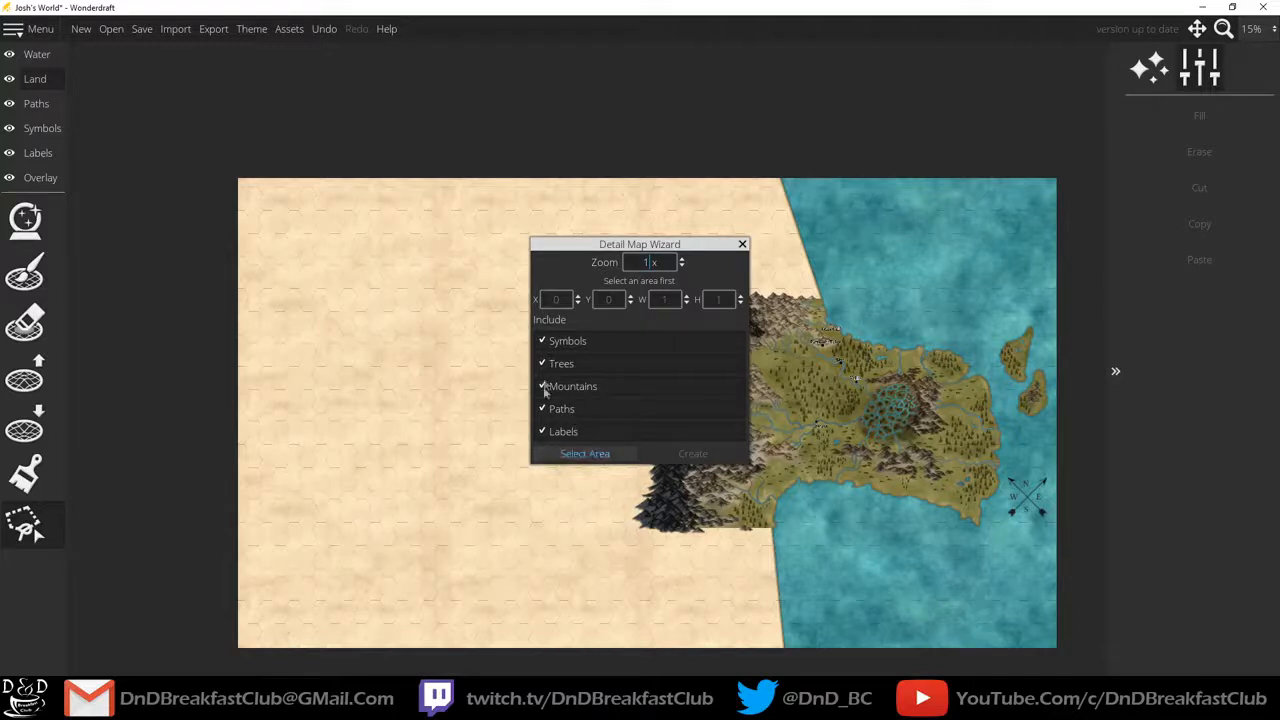
Select an area of about 5350 × 3660 px around the continent and create the detail map at 1x zoom with all elements included.
click(590, 455)
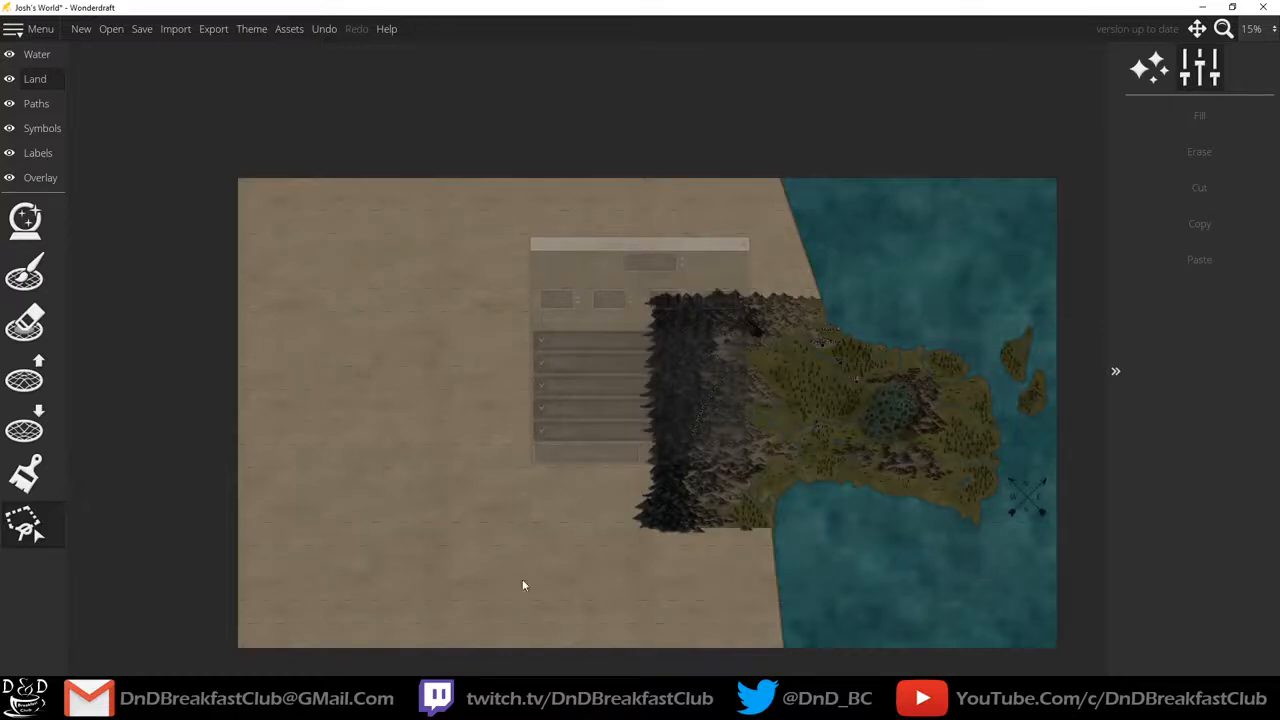
drag(522, 585, 1069, 213)
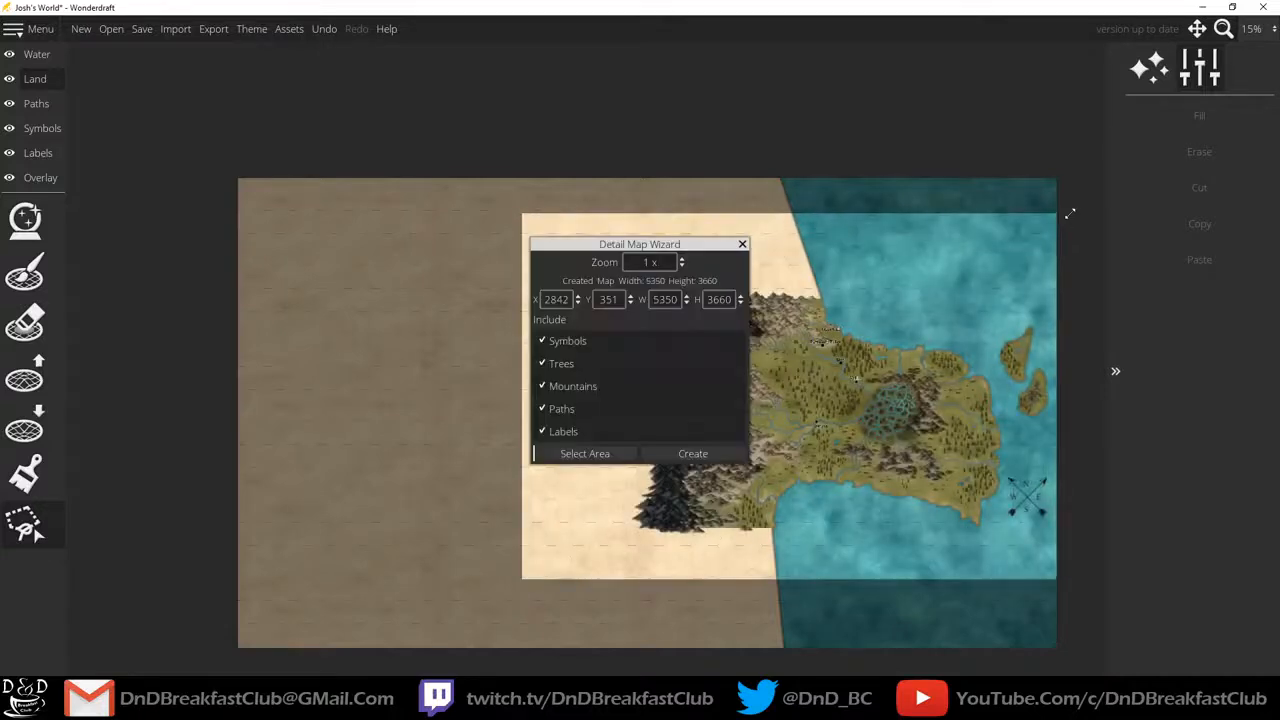
click(689, 458)
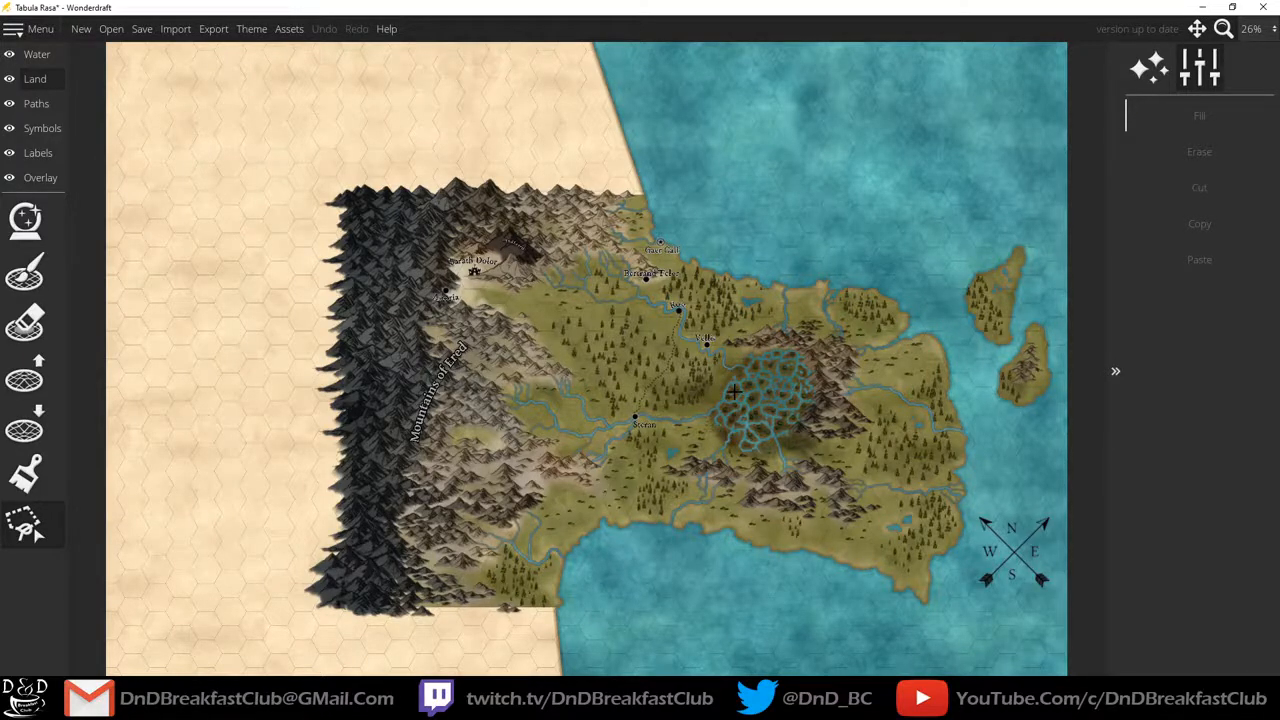
scroll(734, 391, down, 3)
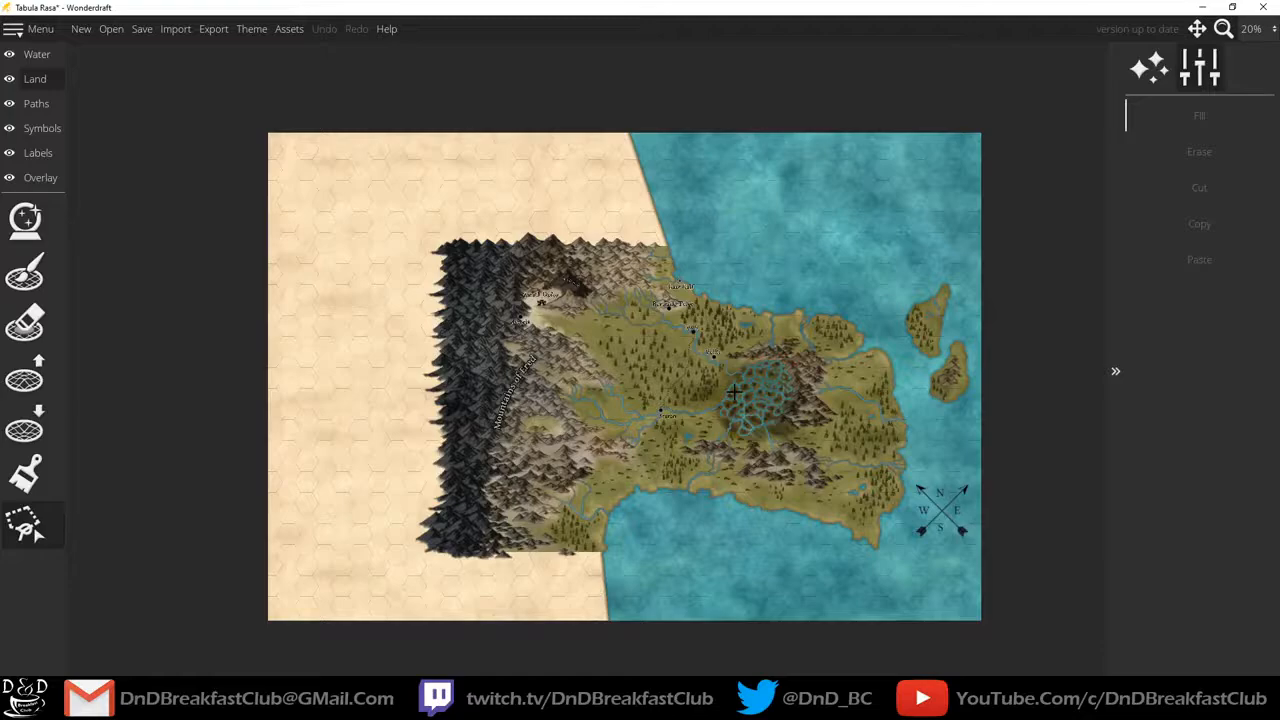